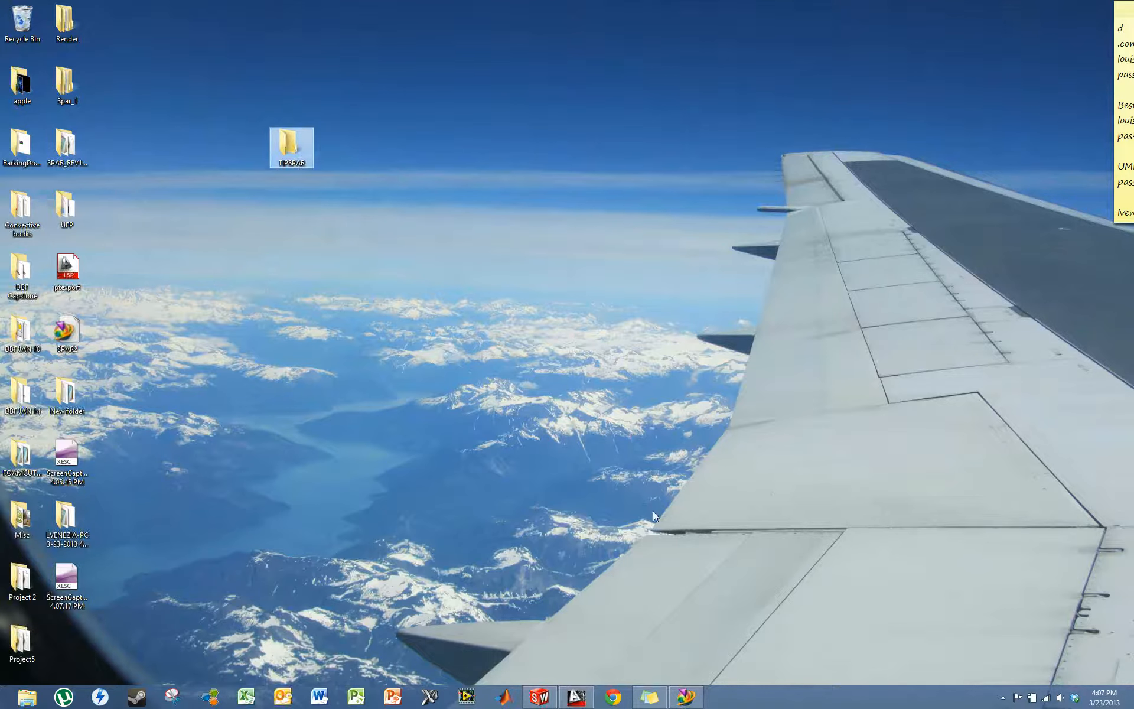
- Open the AIRFOIL_PROTO_REV2 drawing in AutoCAD from the REV2 folder inside the Dropbox folder DBF Protoype
right_click(1075, 698)
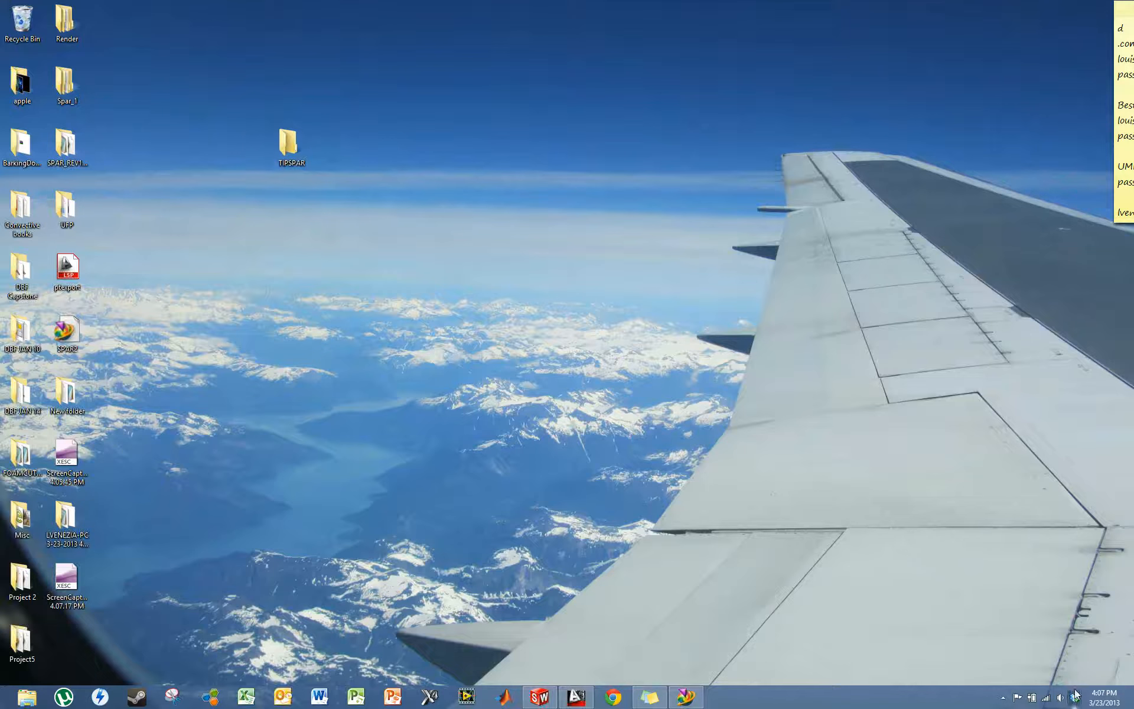
left_click(1087, 553)
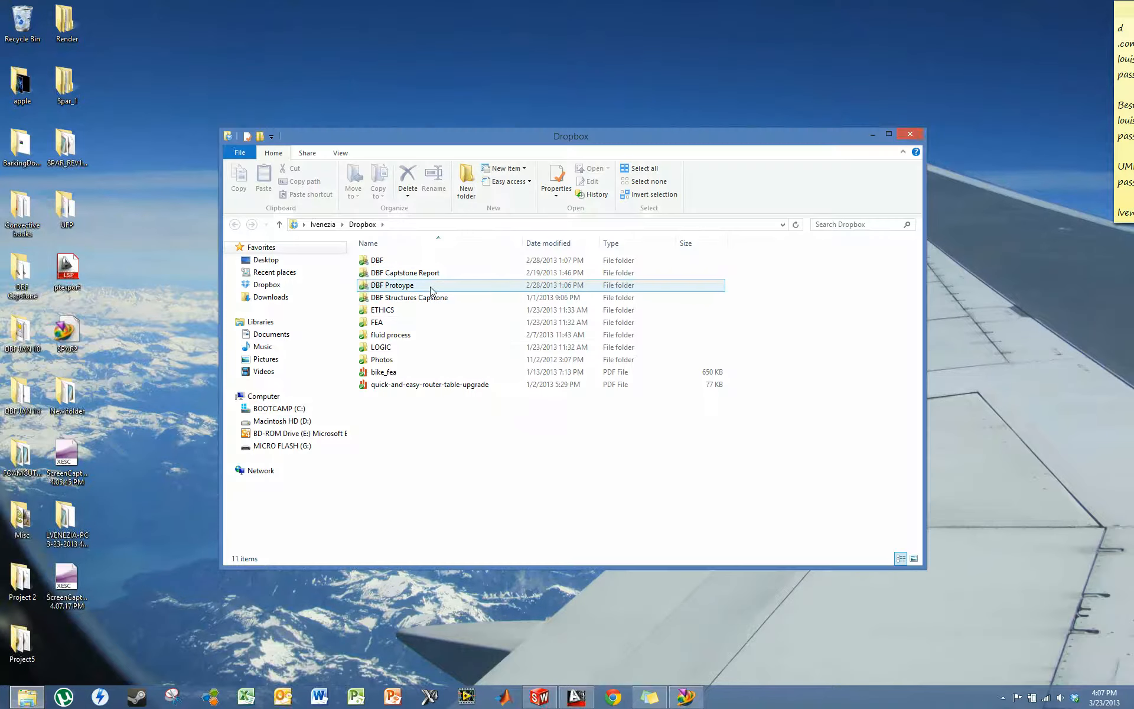
double_click(414, 285)
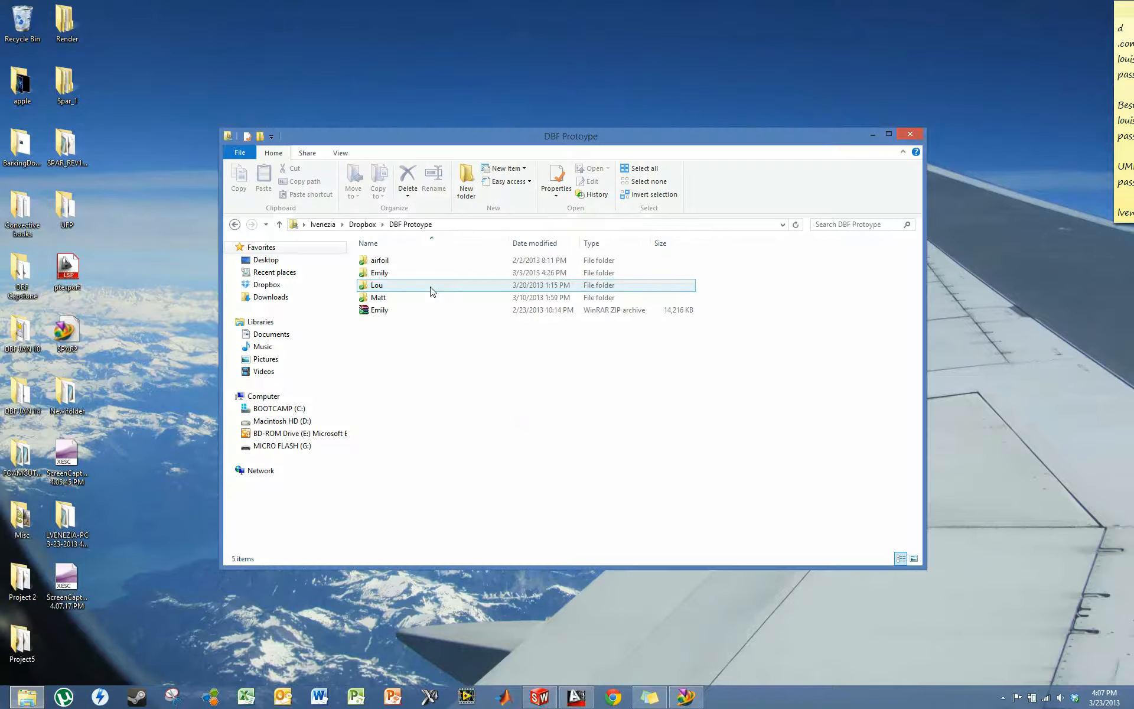
left_click(417, 287)
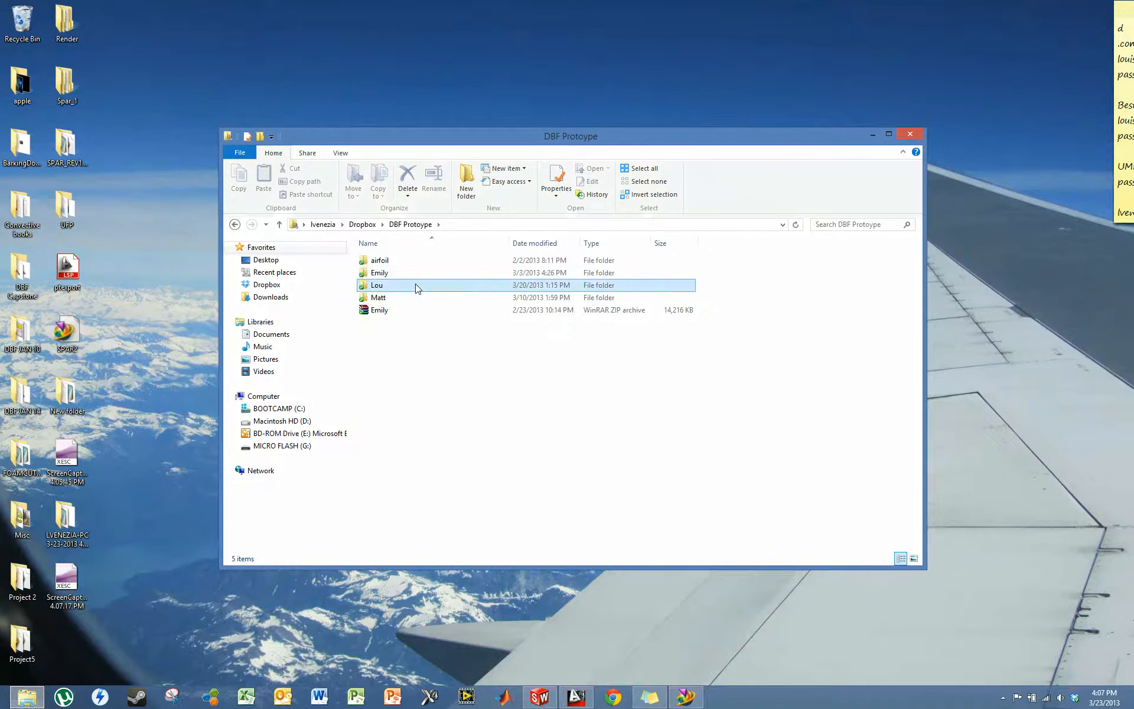
double_click(417, 287)
double_click(417, 287)
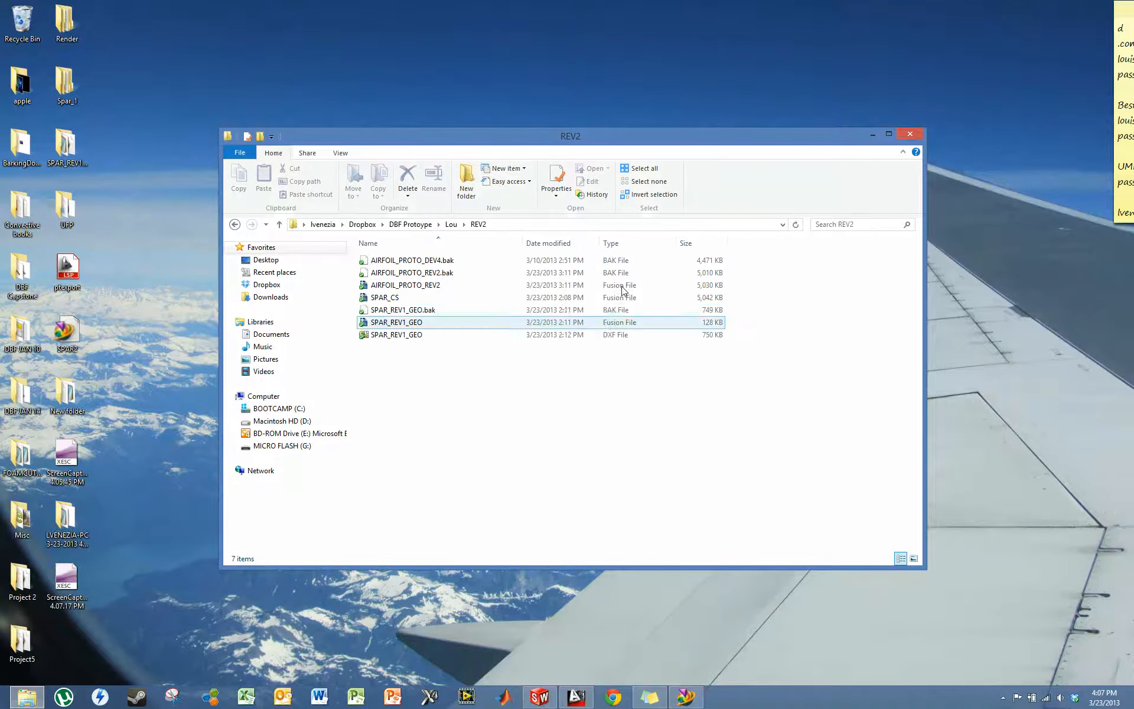
double_click(447, 286)
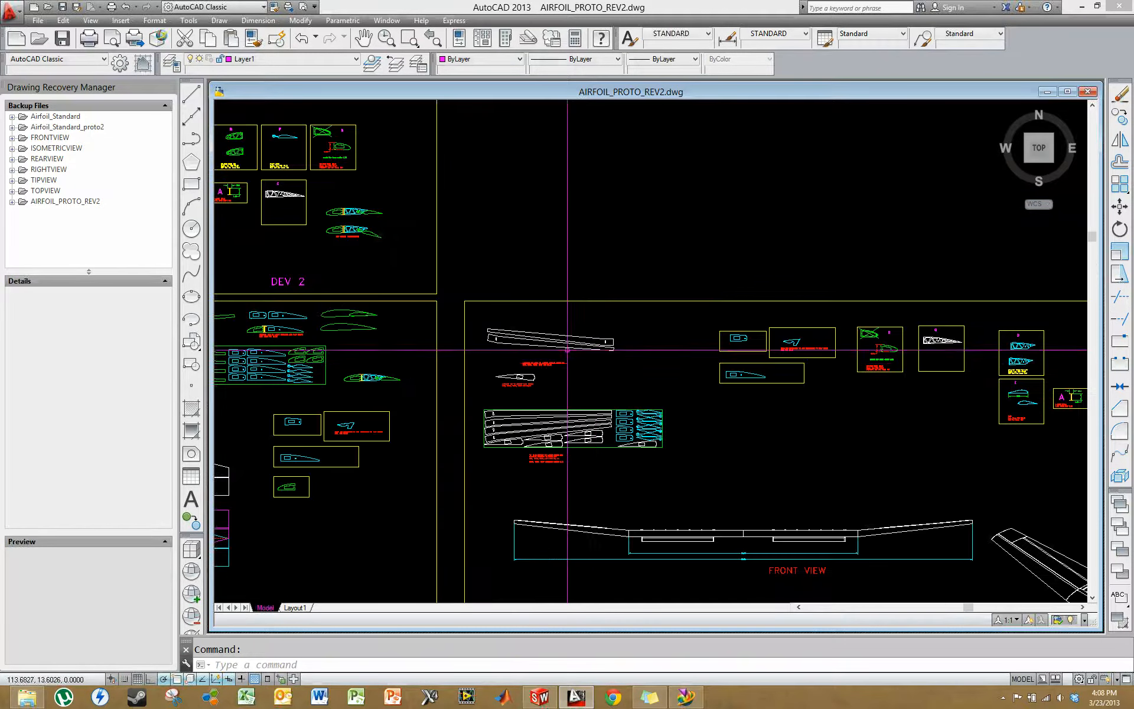
- Select all outline lines of the upper modified tip spar, leaving out its small slot, and copy them to the clipboard
middle_click_drag(596, 363, 704, 361)
scroll(717, 350, "up", 6)
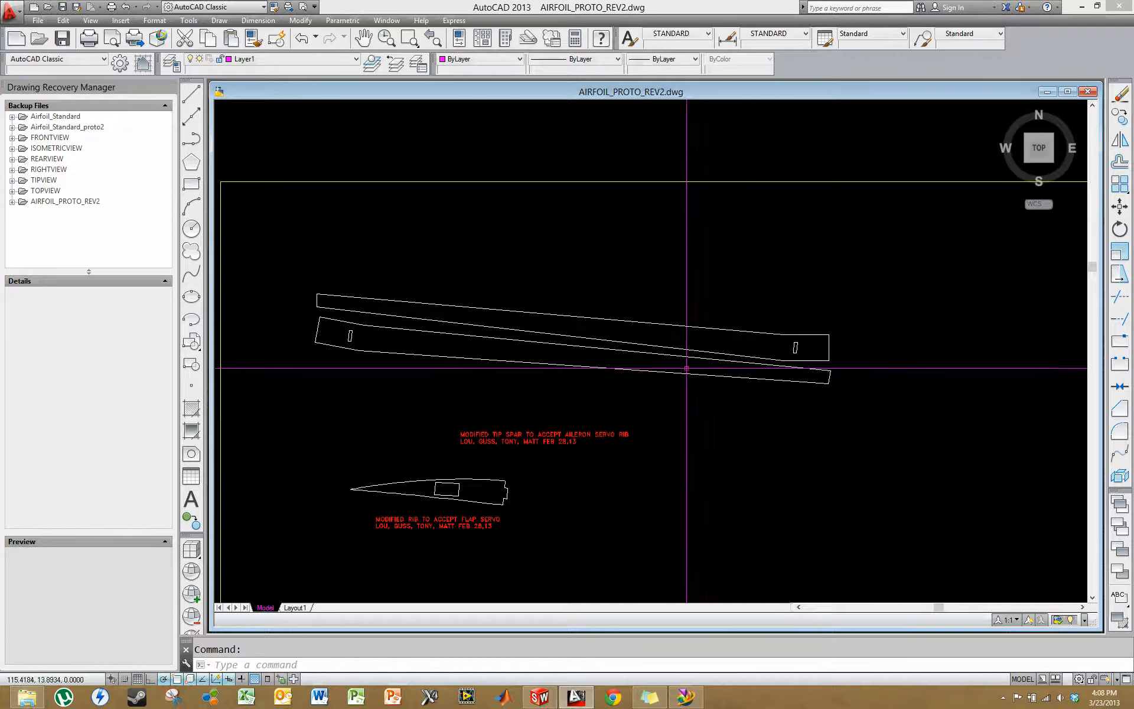
scroll(587, 253, "down", 4)
scroll(580, 354, "up", 4)
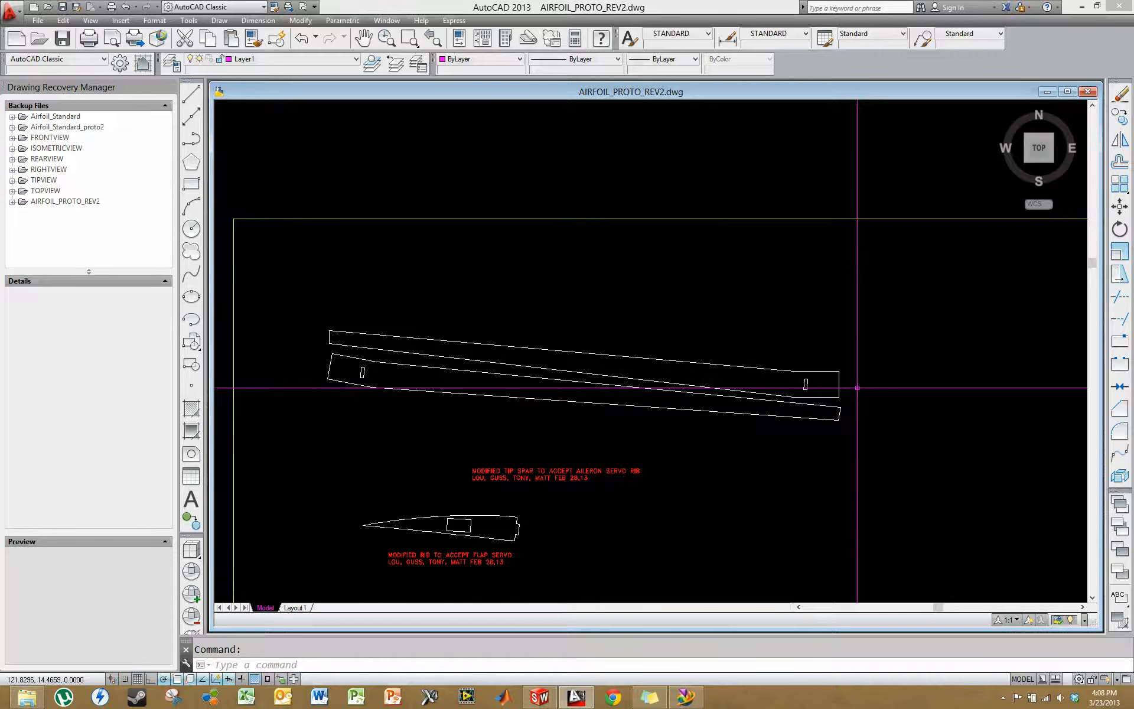
scroll(788, 372, "up", 6)
left_click(1010, 485)
left_click(968, 355)
left_click(813, 385)
left_click(779, 349)
scroll(774, 358, "down", 4)
middle_click_drag(643, 352, 889, 407)
middle_click_drag(414, 391, 550, 400)
scroll(406, 378, "up", 4)
left_click(548, 404)
left_click(430, 293)
scroll(434, 302, "down", 6)
middle_click_drag(608, 349, 438, 332)
scroll(769, 353, "up", 6)
middle_click_drag(782, 393, 748, 388)
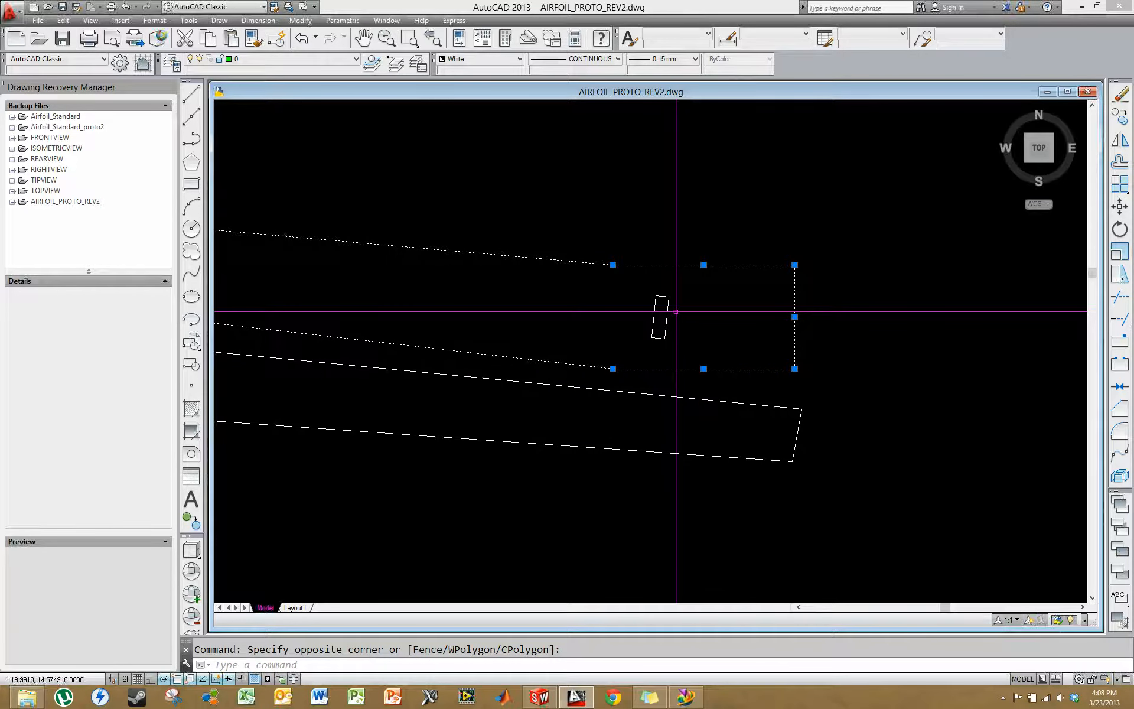
scroll(675, 311, "down", 8)
scroll(678, 375, "up", 2)
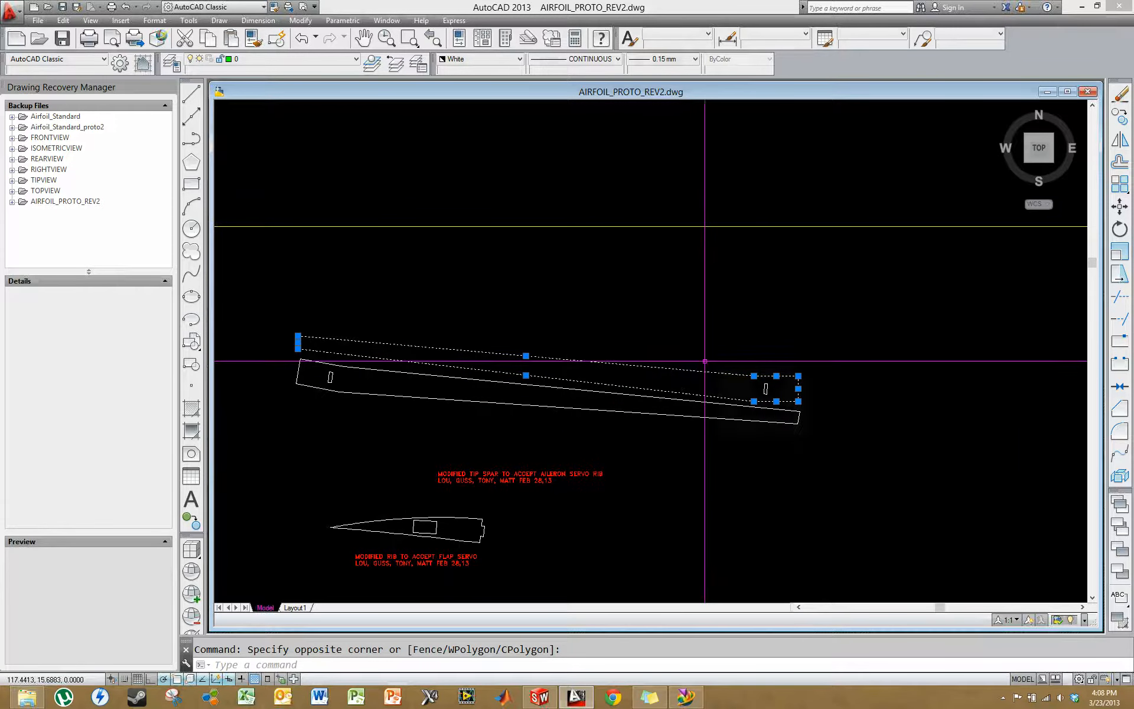
key("ctrl+c")
- Create a new drawing from the acad -Named Plot Styles template
left_click(49, 7)
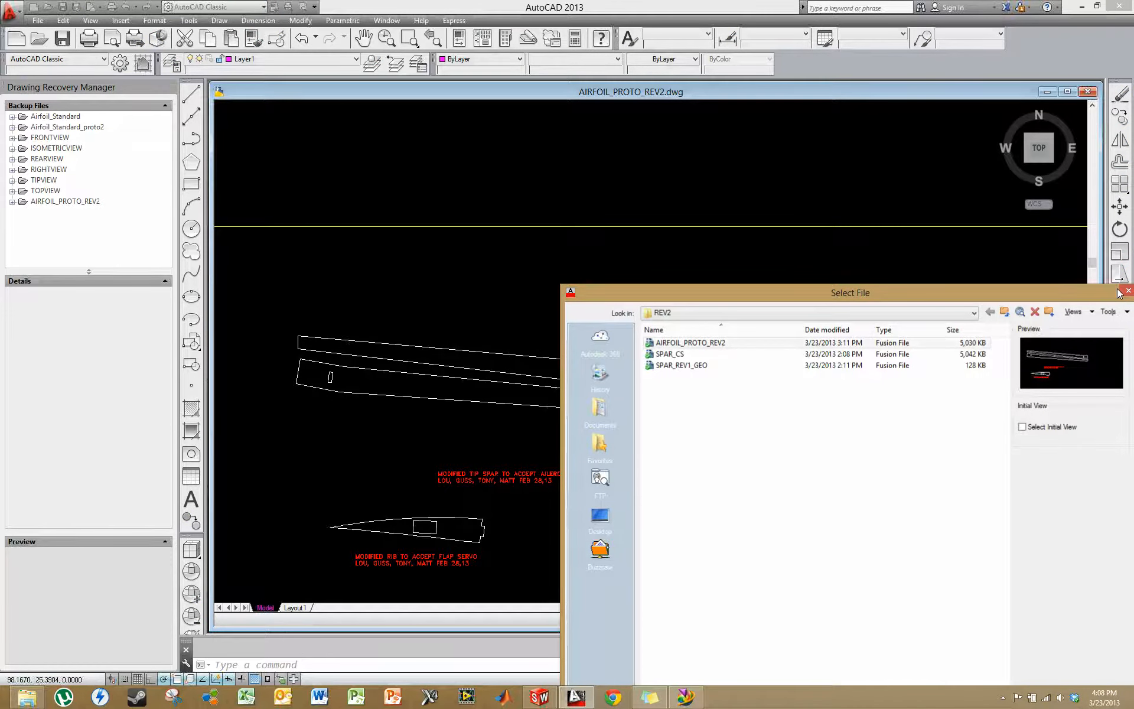
left_click(1128, 291)
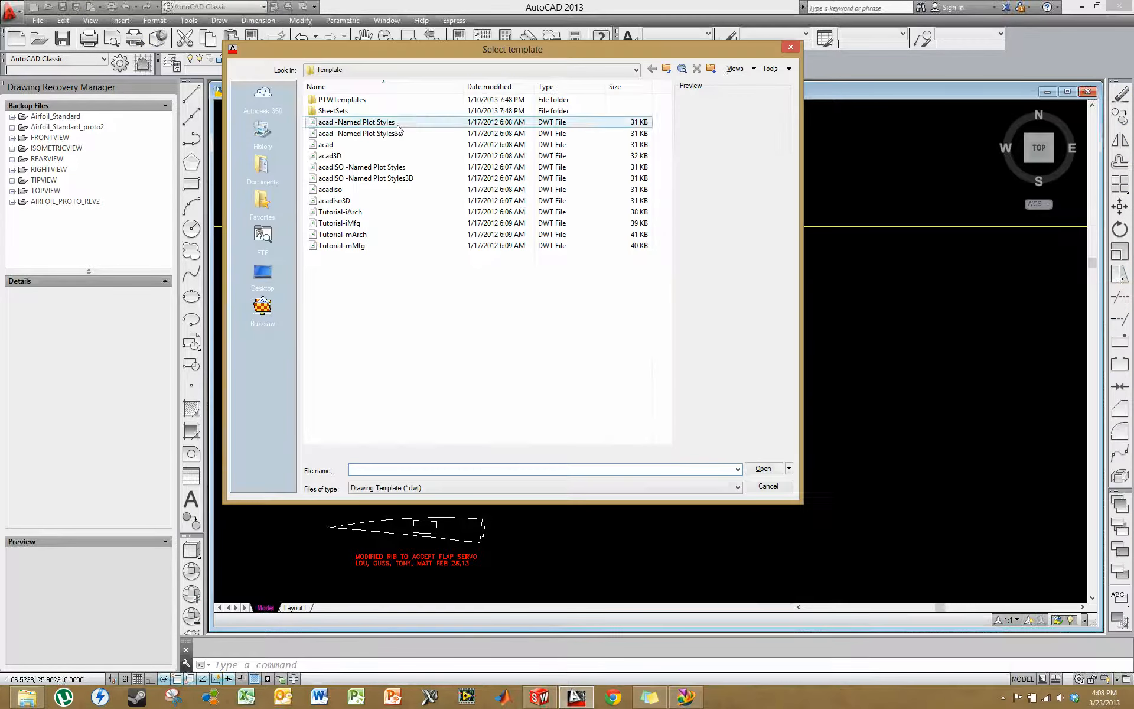
left_click(403, 124)
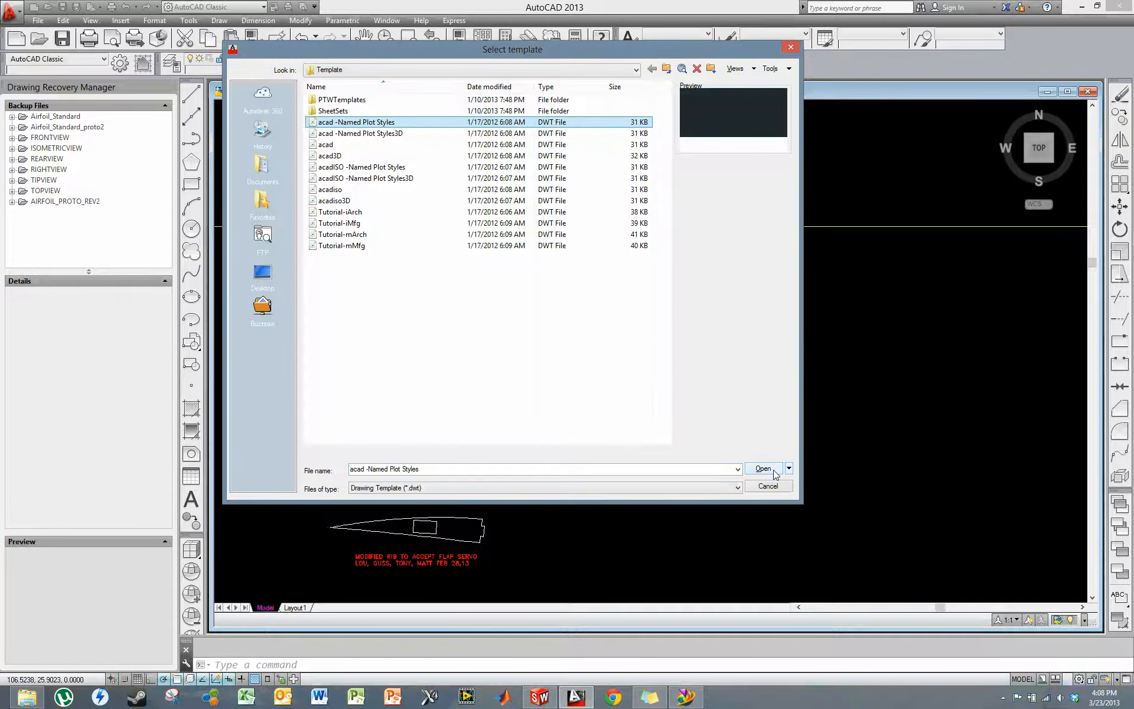
left_click(764, 469)
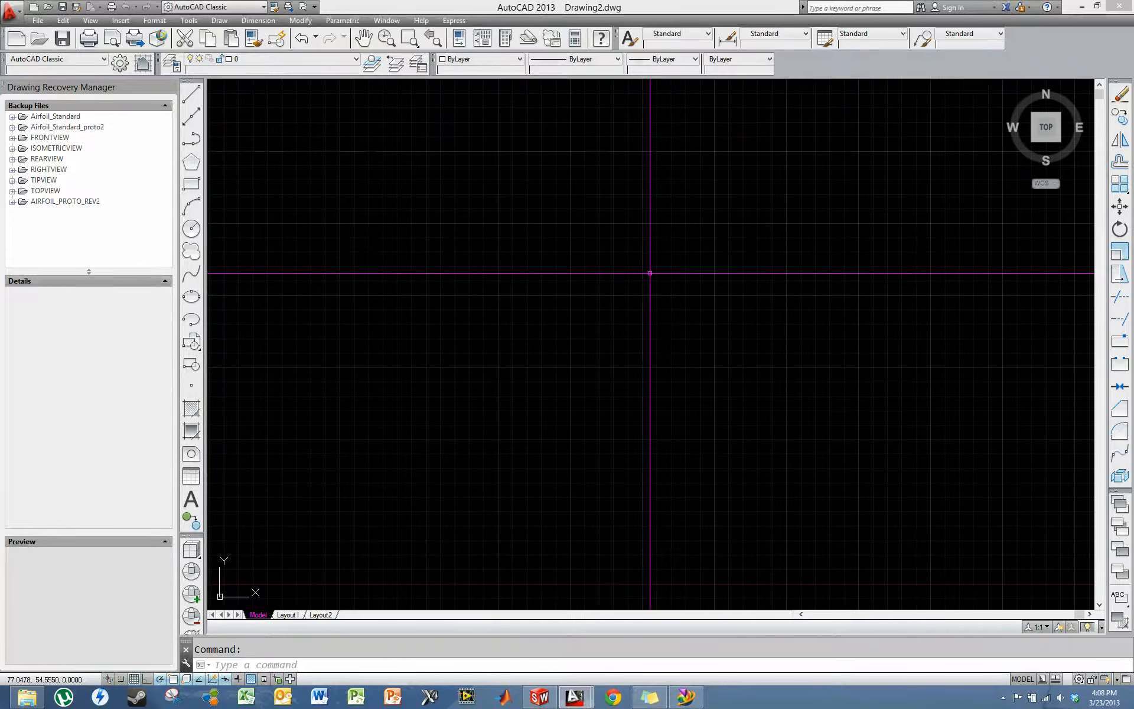
- Paste the copied tip spar outline into the new drawing near the origin
scroll(649, 273, "down", 3)
left_click(542, 318)
key("ctrl+v")
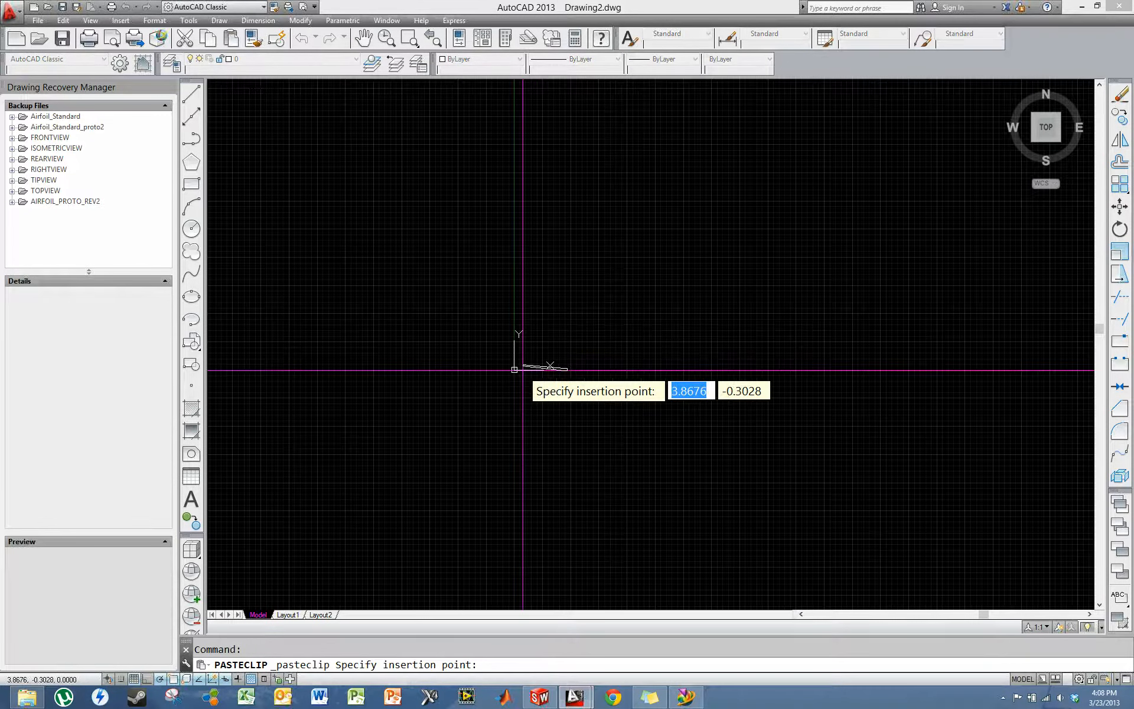
scroll(541, 372, "up", 12)
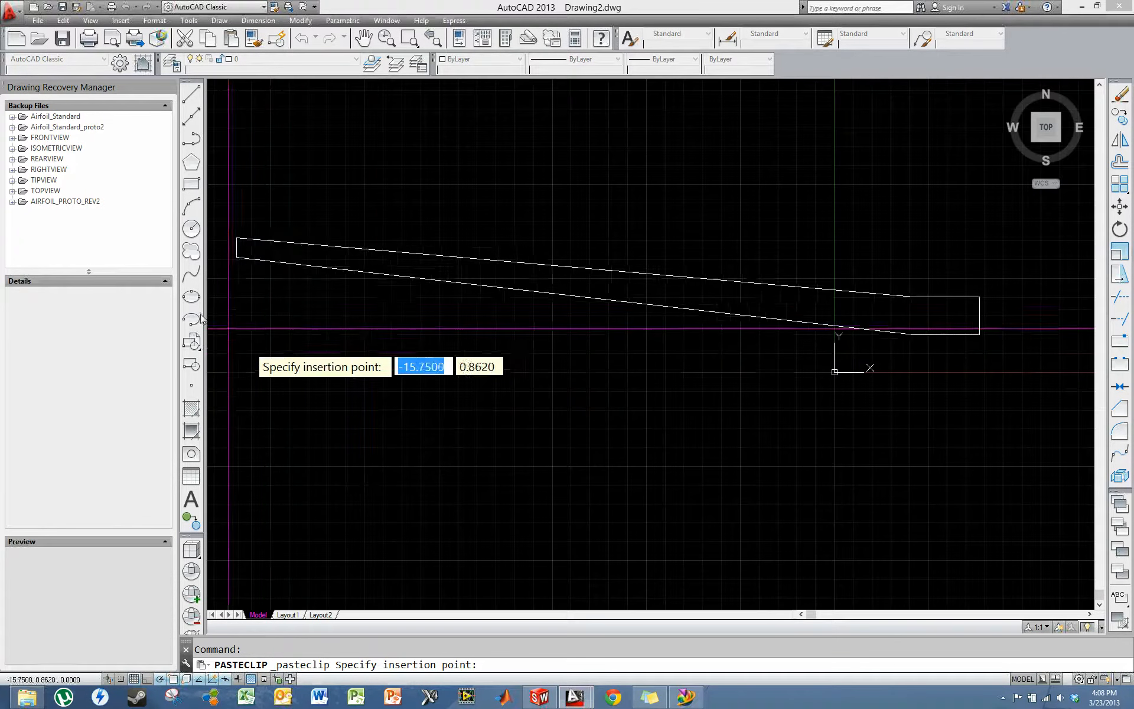
left_click(835, 371)
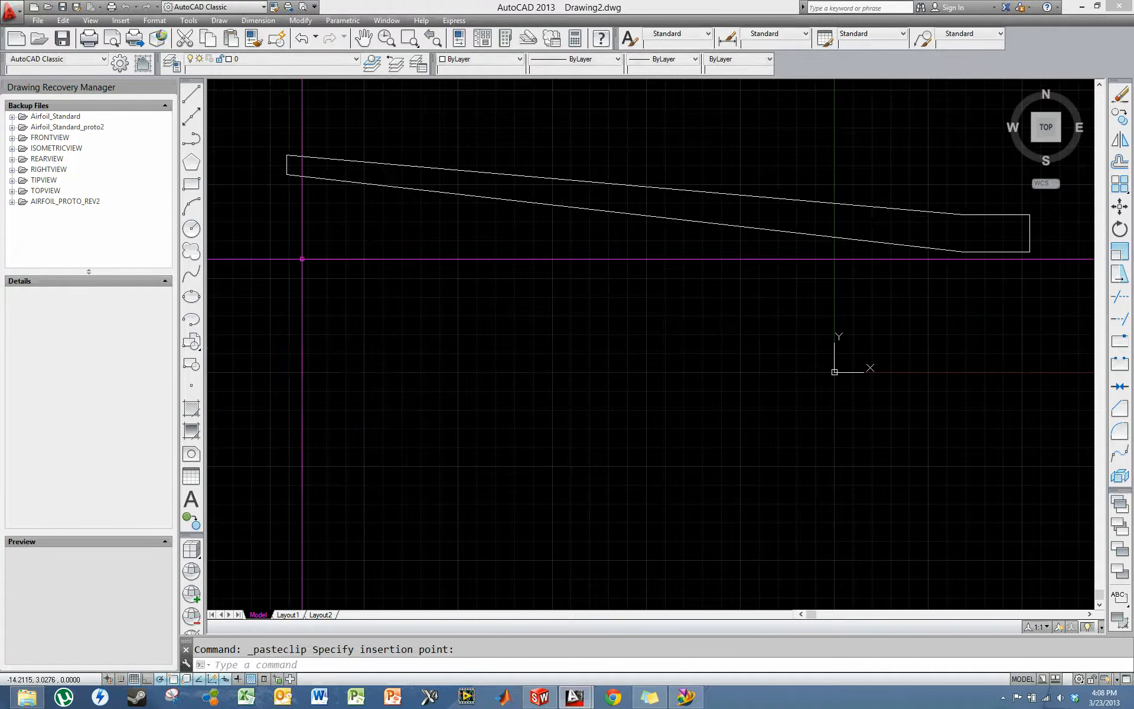
- Turn off the grid and keep snap off, and move the whole spar outline by its lower-right corner to the origin
scroll(302, 259, "down", 3)
middle_click_drag(461, 331, 327, 424)
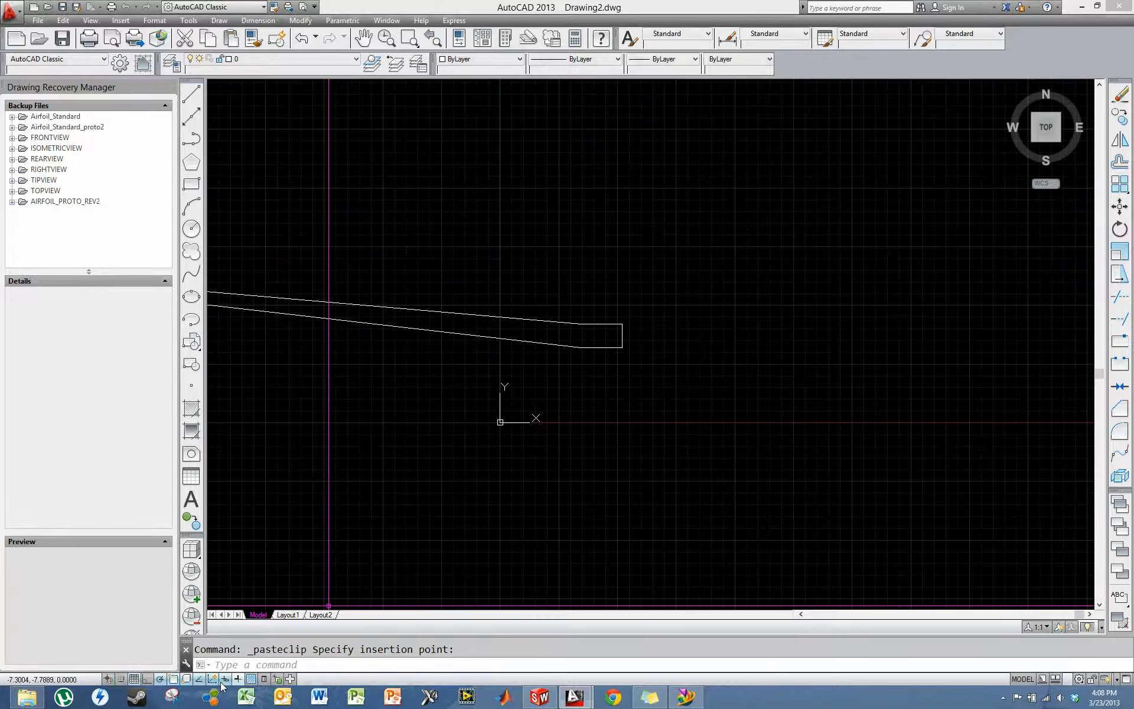
left_click(121, 679)
left_click(644, 359)
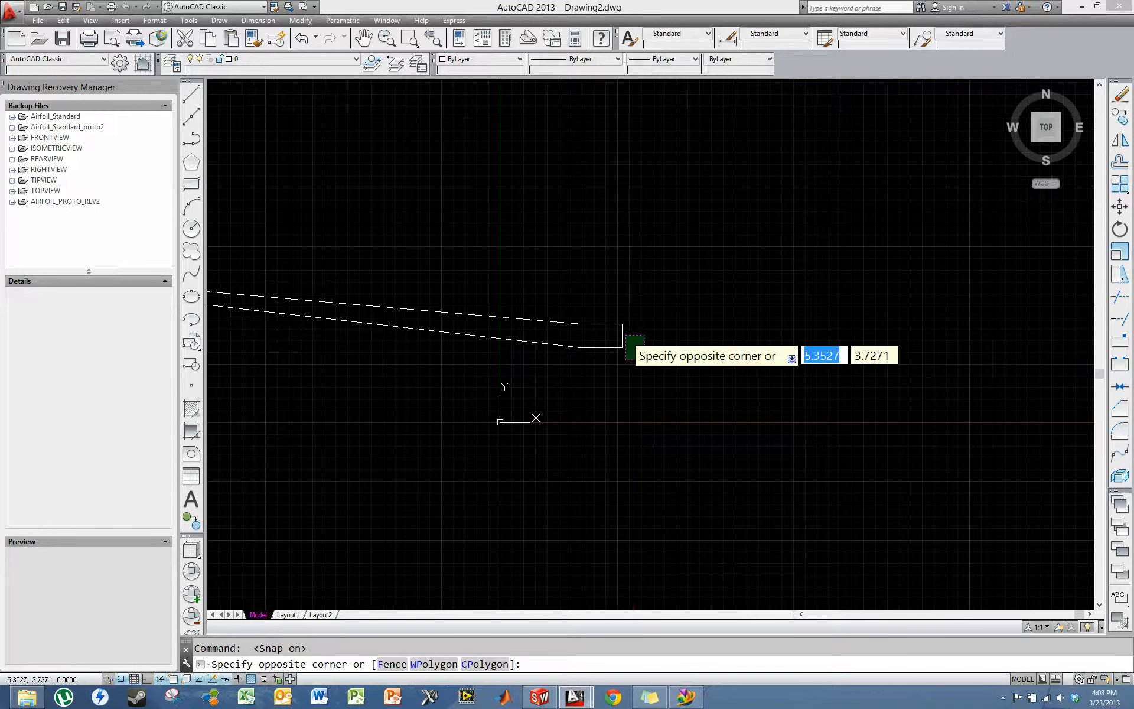
left_click(625, 336)
scroll(624, 335, "down", 3)
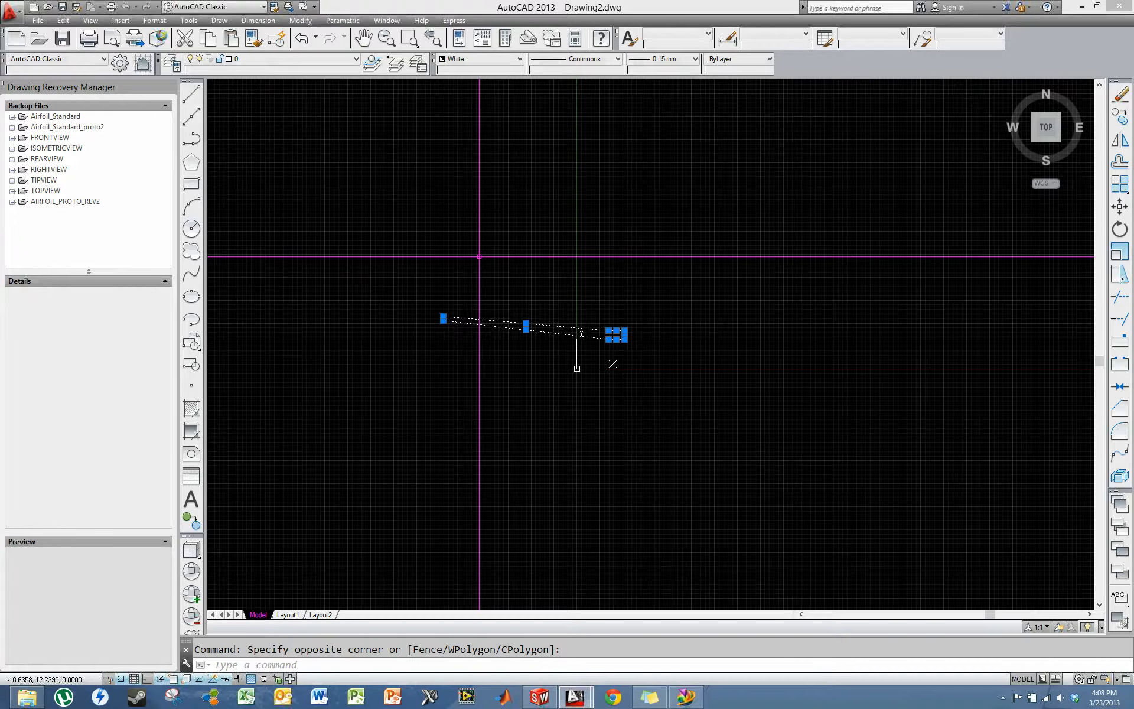
type("m")
key("Return")
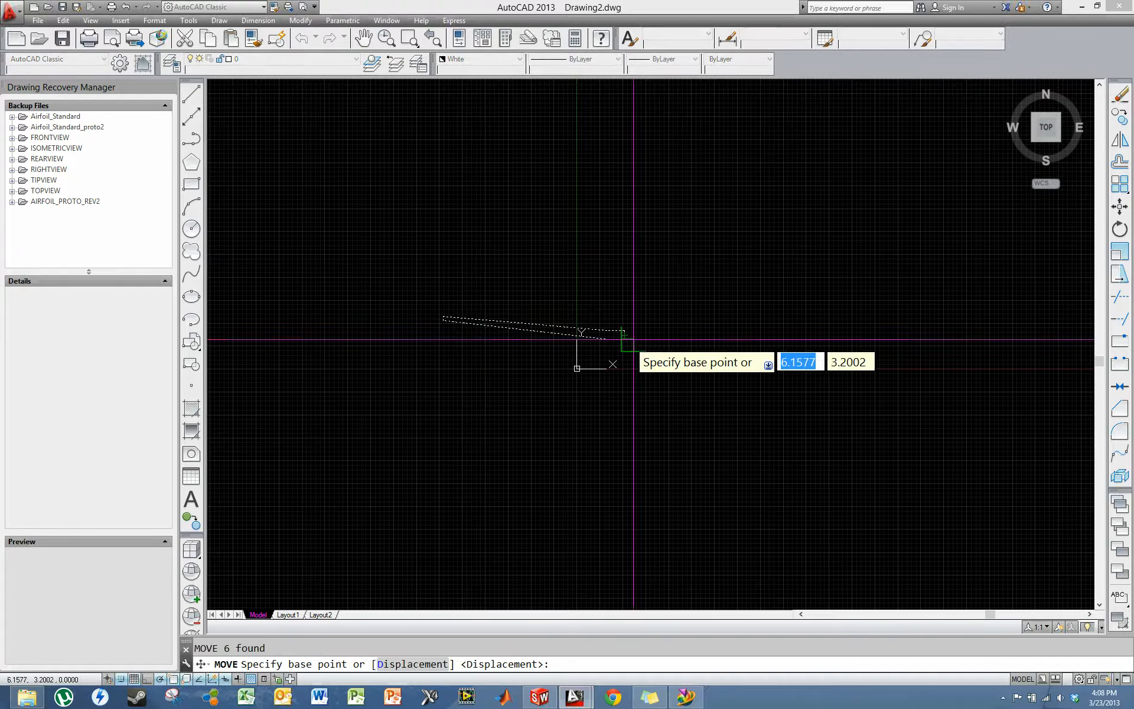
scroll(634, 340, "up", 5)
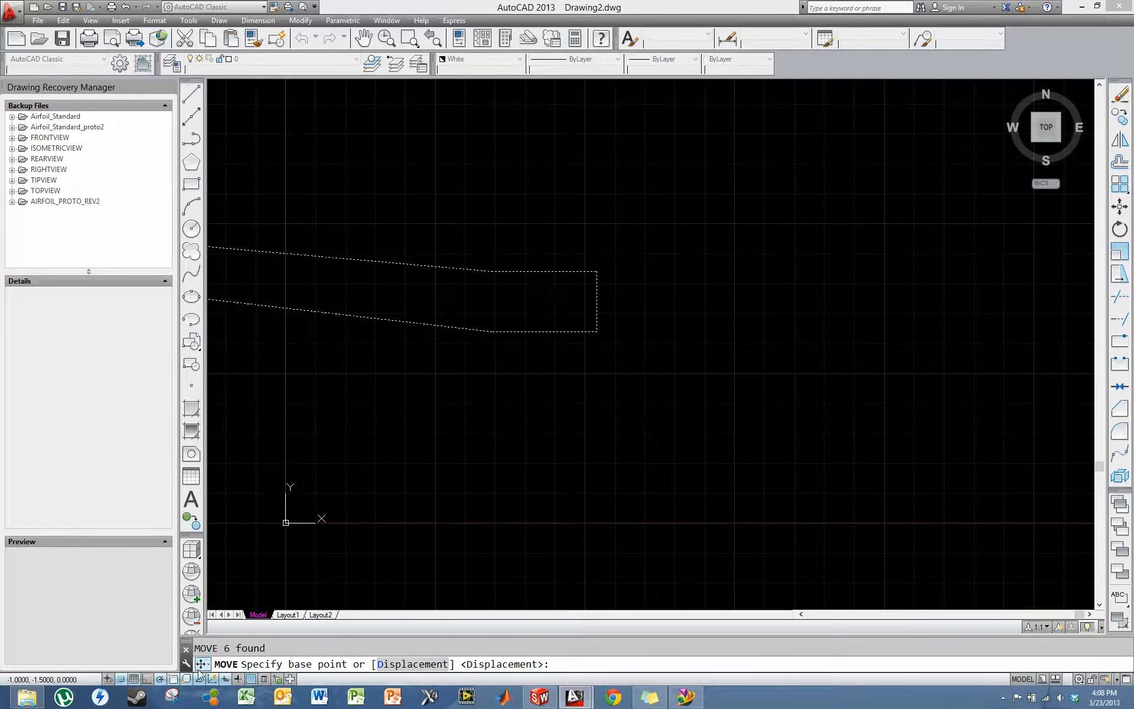
key("F7")
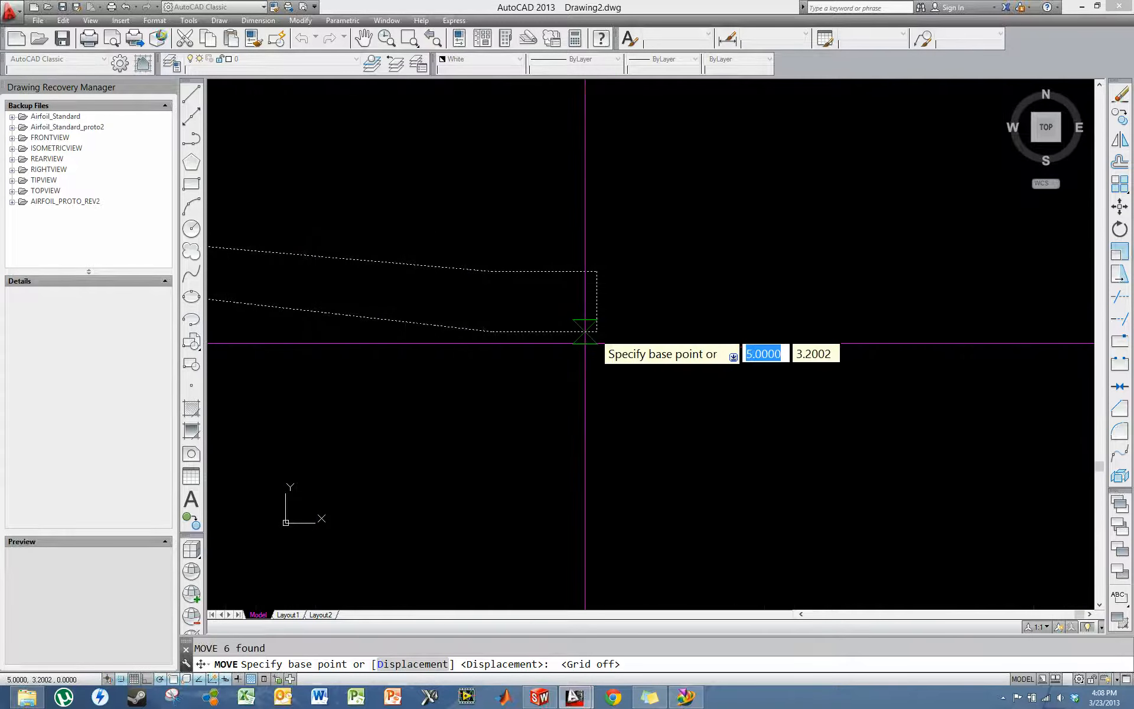
left_click(121, 679)
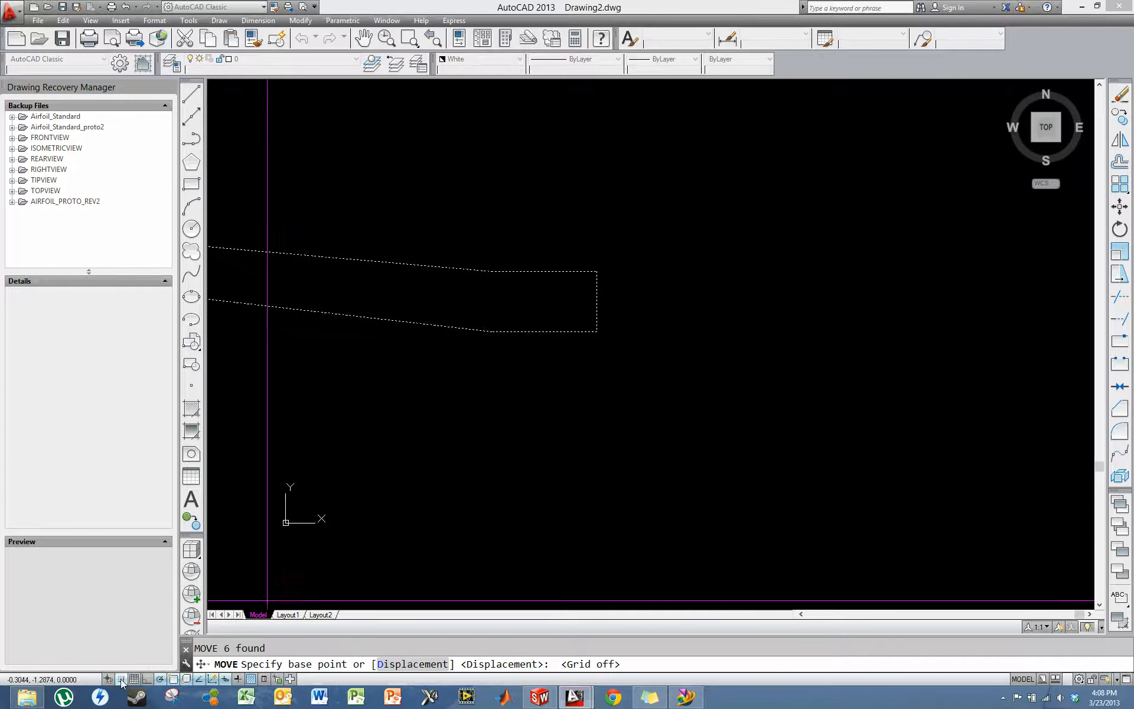
left_click(597, 330)
scroll(620, 357, "down", 5)
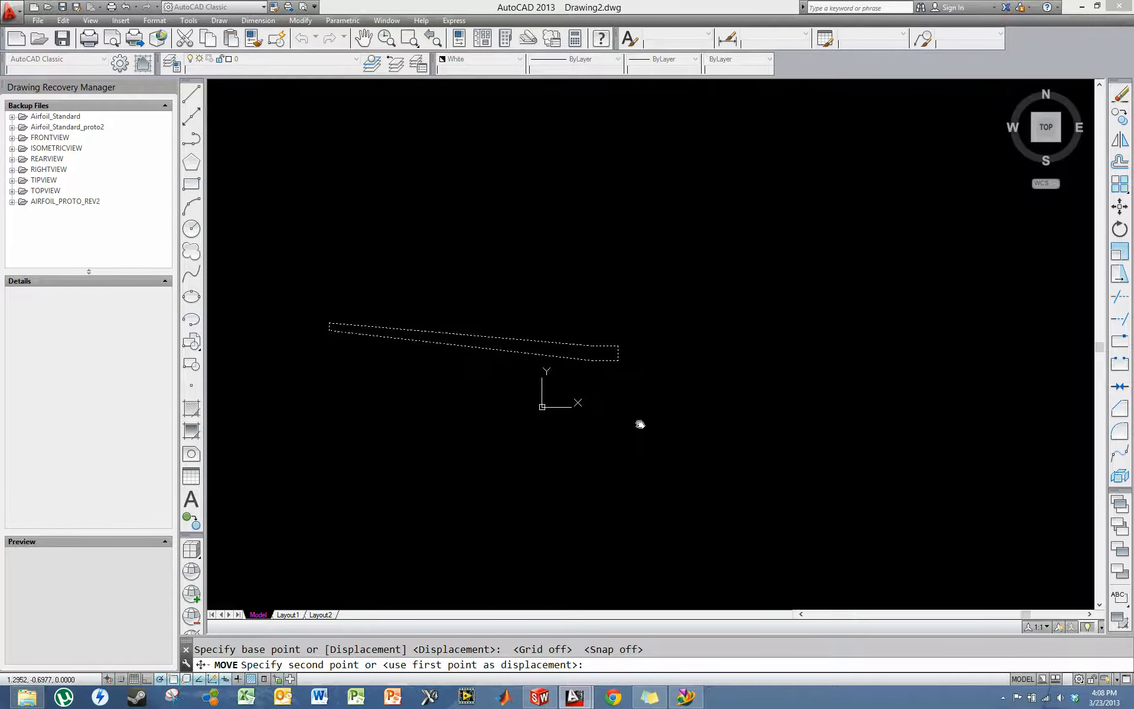
left_click(639, 424)
scroll(818, 446, "up", 5)
scroll(670, 412, "down", 8)
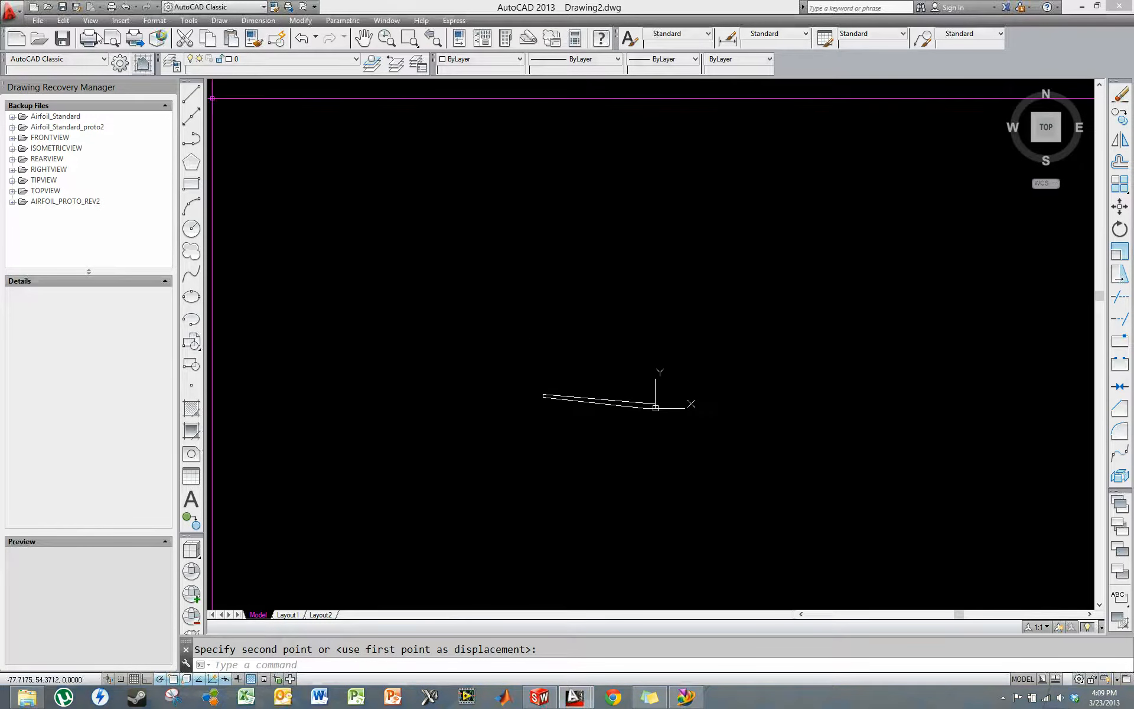
- Save the drawing as TIPSPAR in AutoCAD 2000/LT2000 DXF format in the TIPSPAR folder on the desktop
left_click(11, 10)
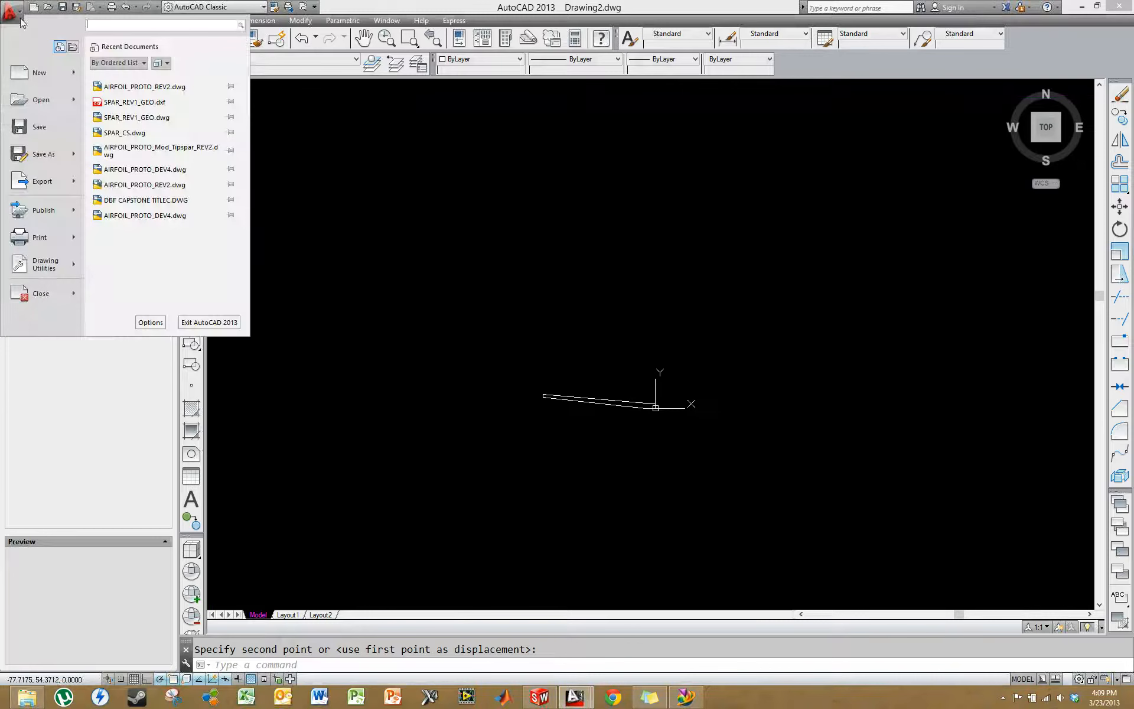
left_click(44, 154)
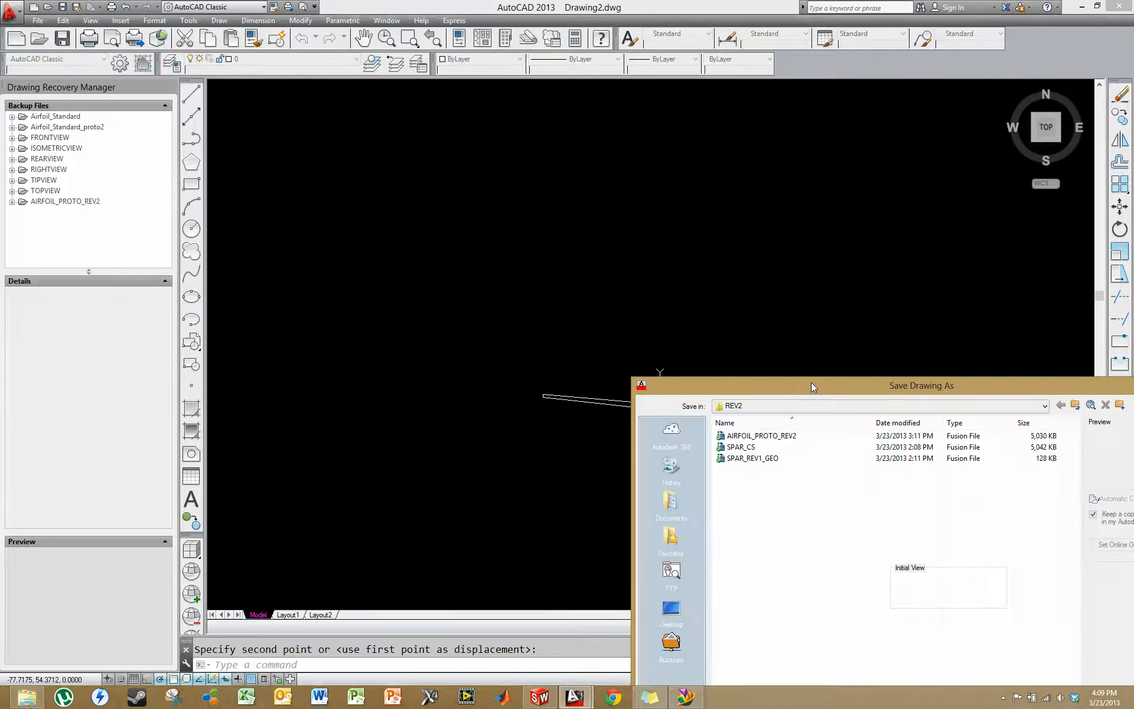
left_click_drag(812, 383, 483, 73)
left_click(556, 515)
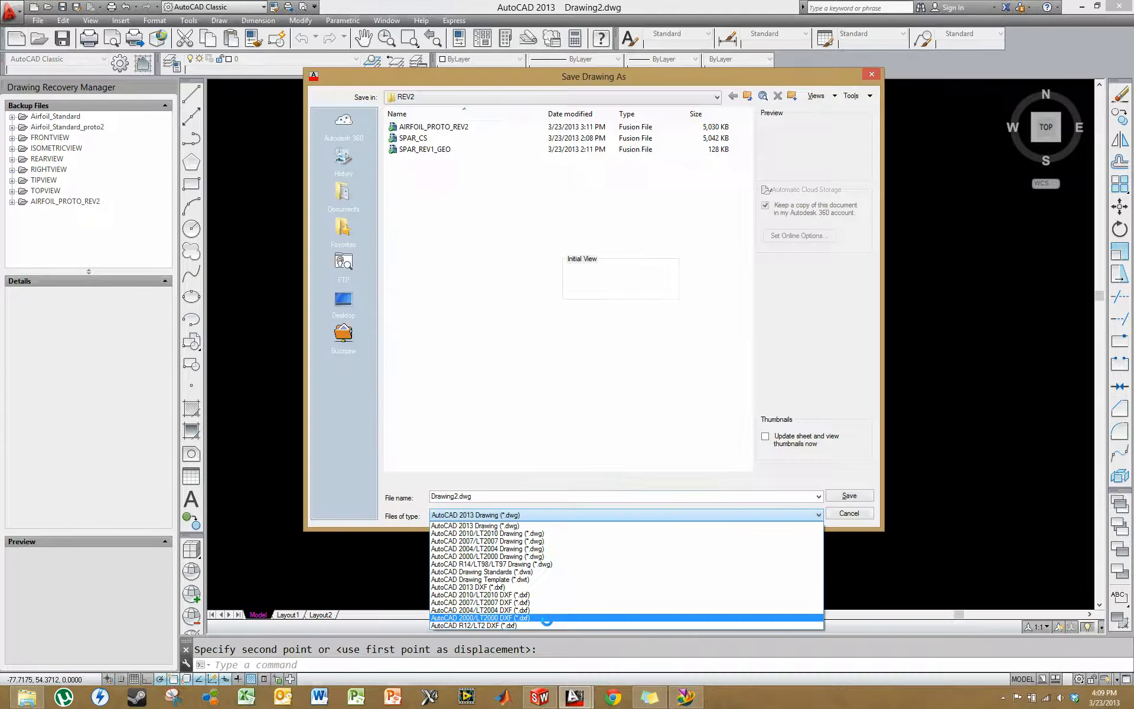
left_click(547, 618)
left_click(343, 300)
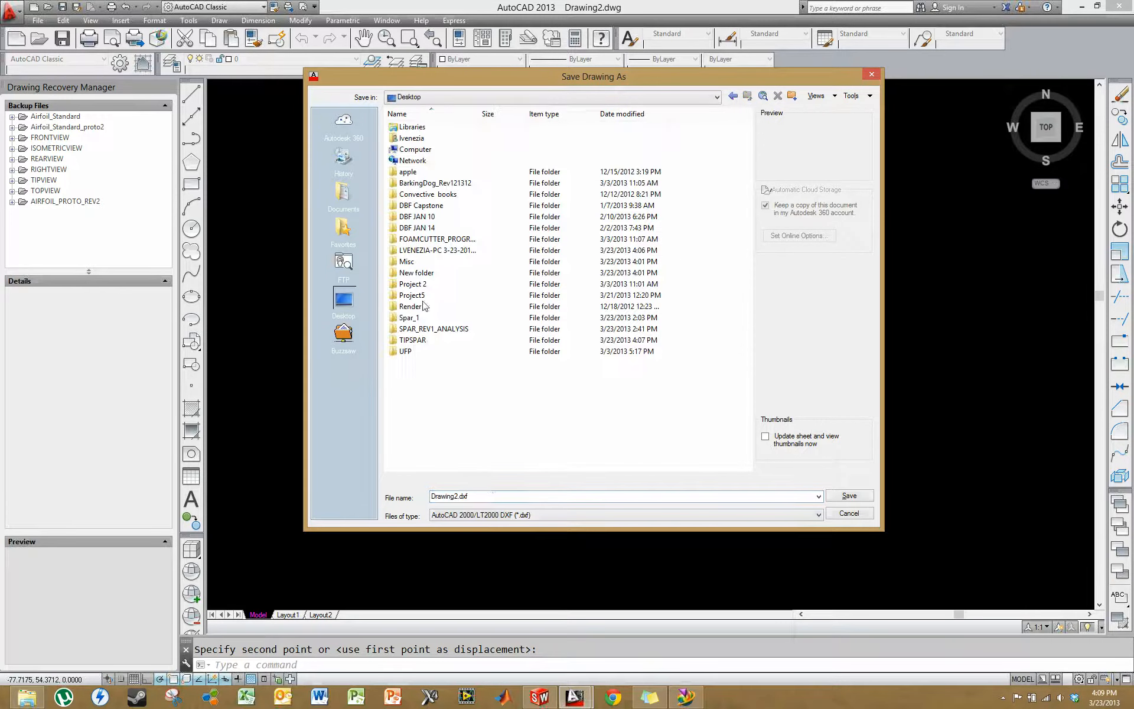
double_click(488, 495)
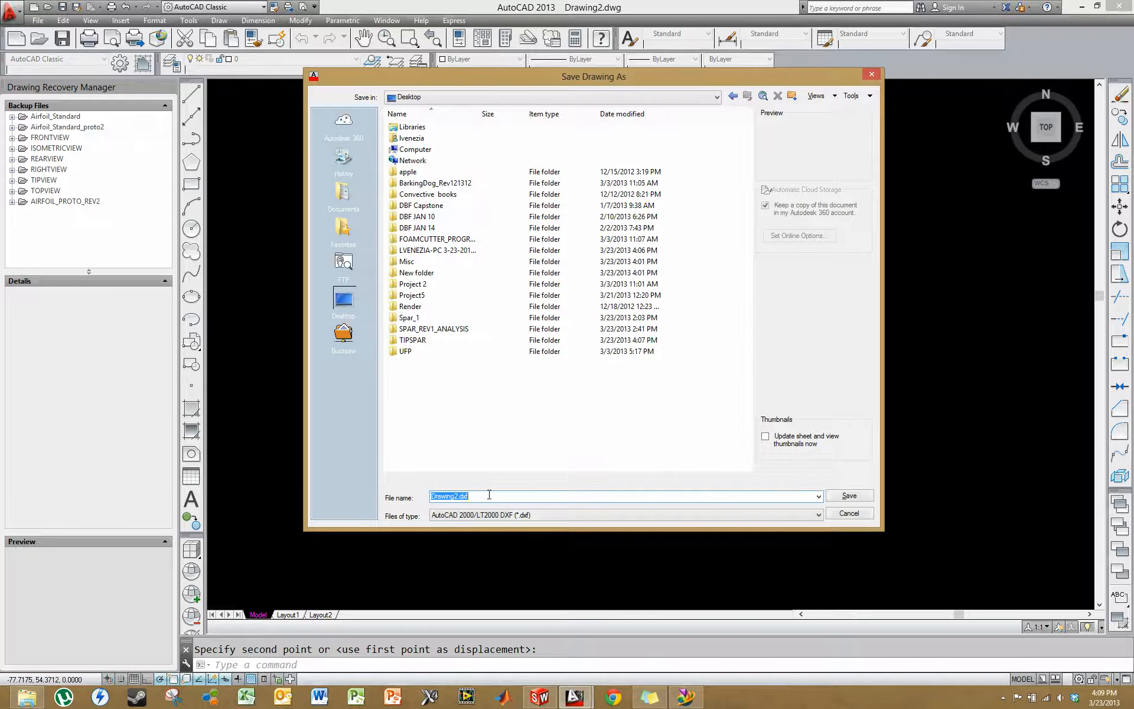
type("TIPSPAR")
left_click(854, 500)
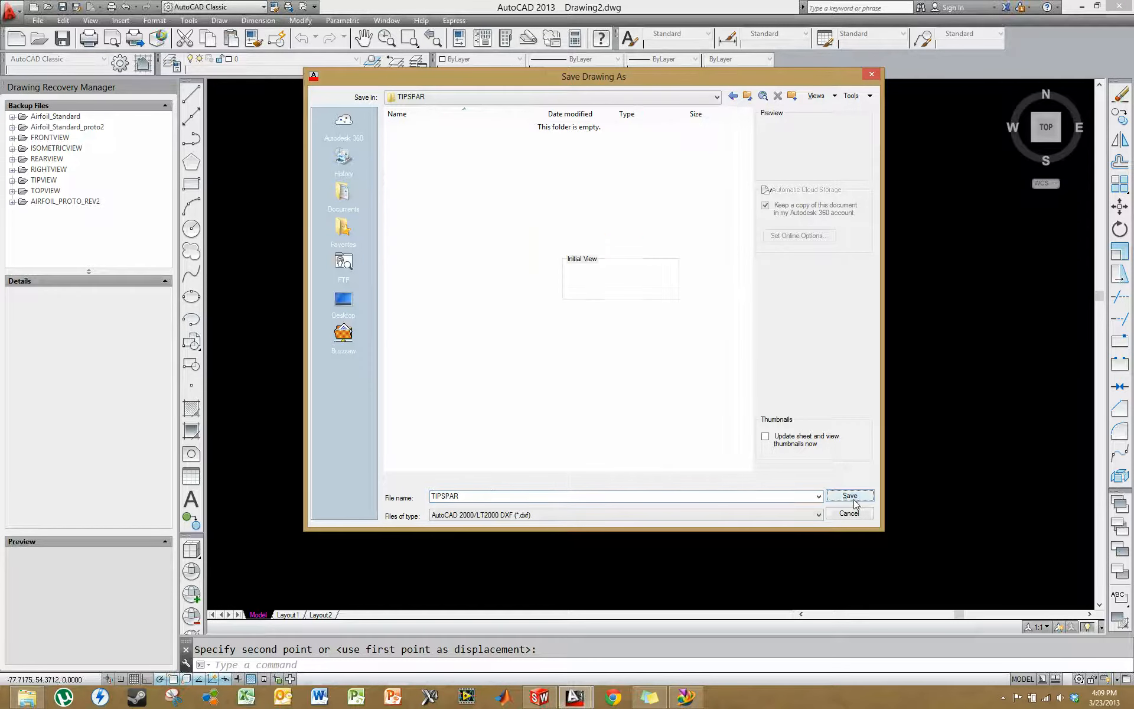
left_click(860, 500)
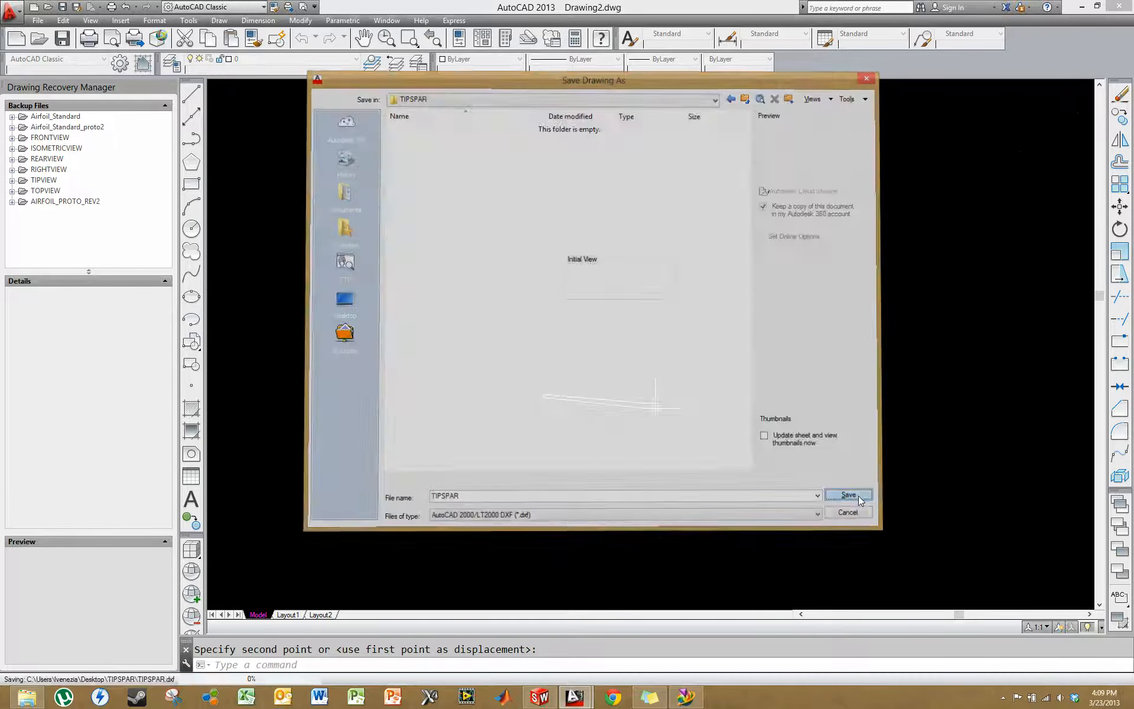
- Quit AutoCAD without converting TIPSPAR.dxf to drawing format and without saving changes to AIRFOIL_PROTO_REV2.dwg
left_click(1120, 7)
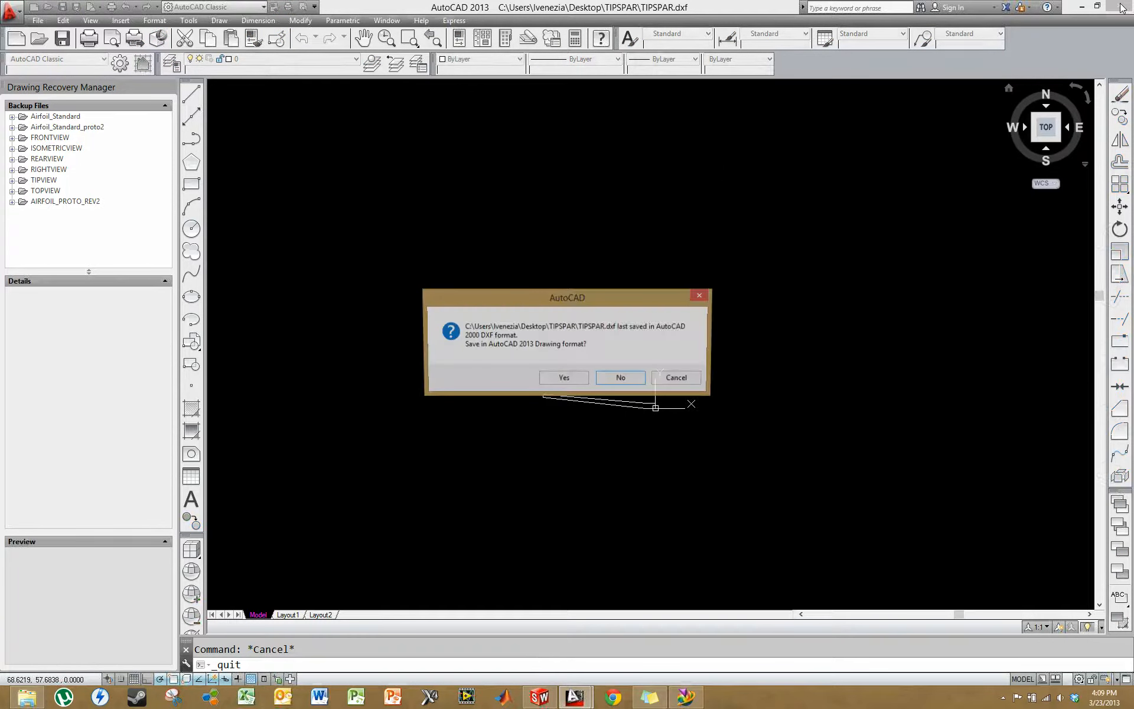
left_click(621, 378)
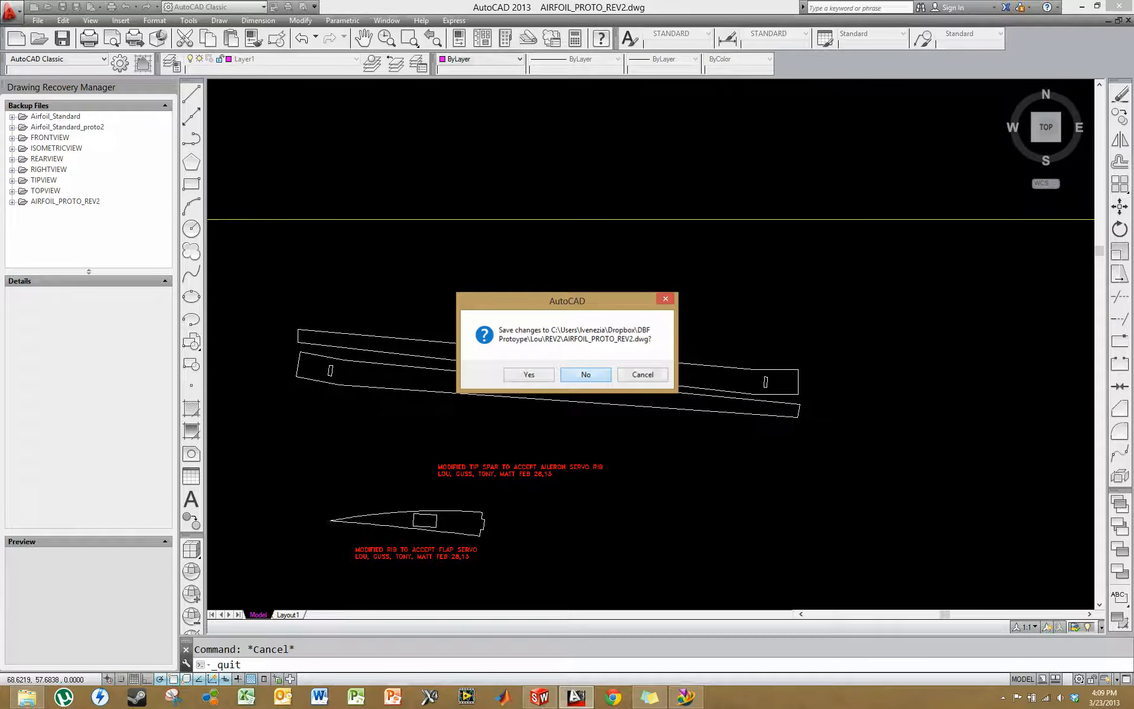
left_click(585, 375)
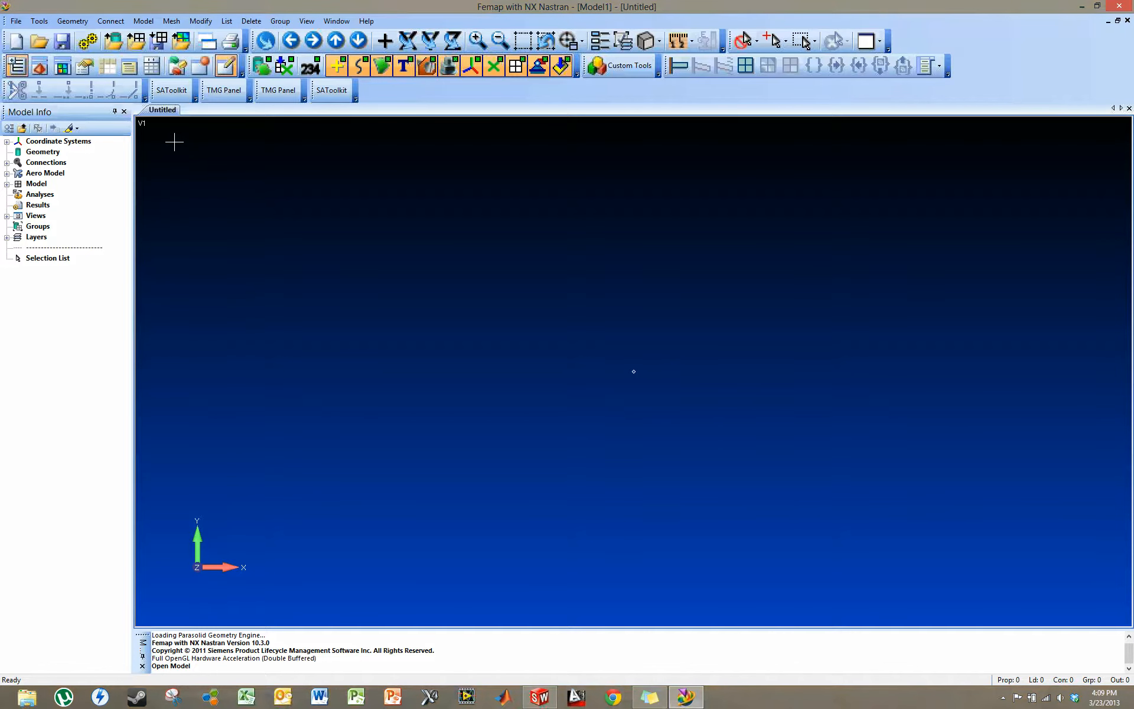
- In Femap, start a new isotropic material in the model and title it CARBON FIBER
left_click(6, 184)
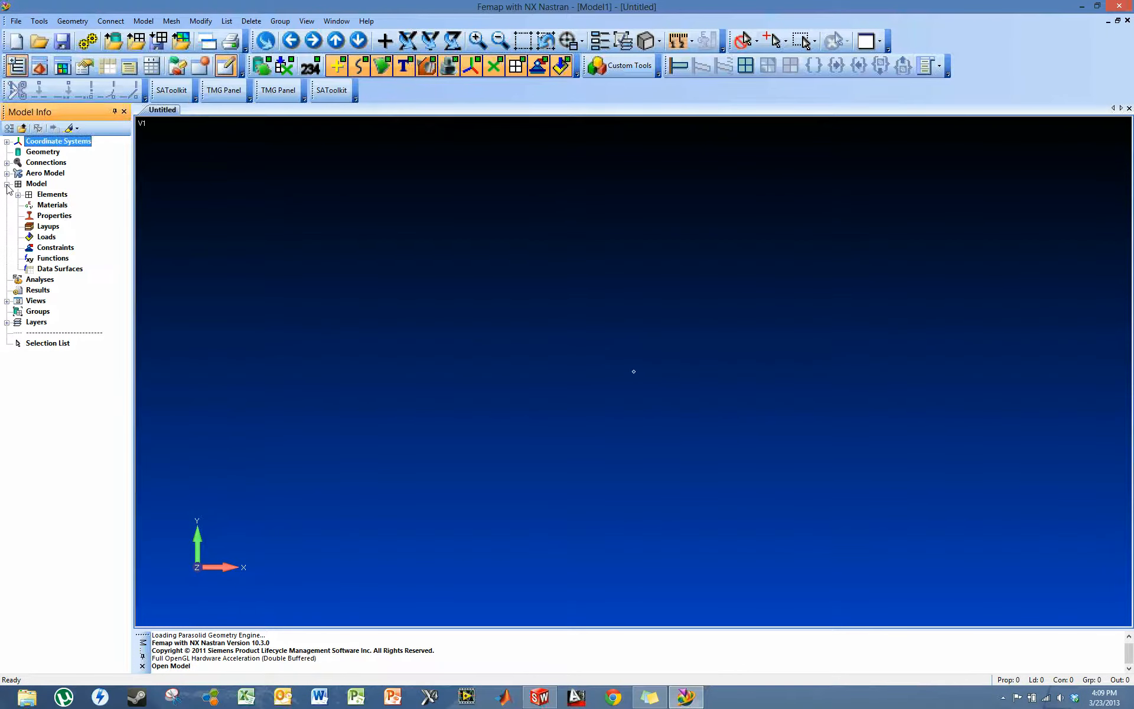
right_click(52, 205)
left_click(92, 212)
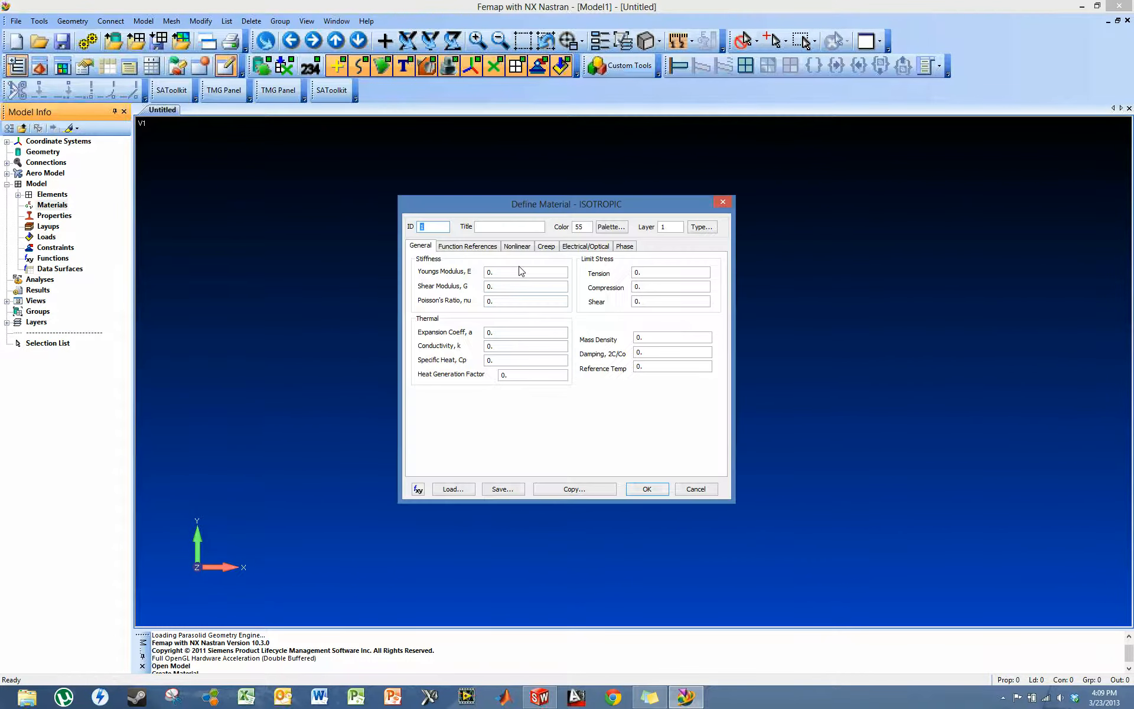
key("Tab")
type("CARBON FIBER")
- Create the carbon fiber material with Young's modulus 10150000, shear modulus 725000 and Poisson's ratio 0.1
left_click(501, 271)
type("1015")
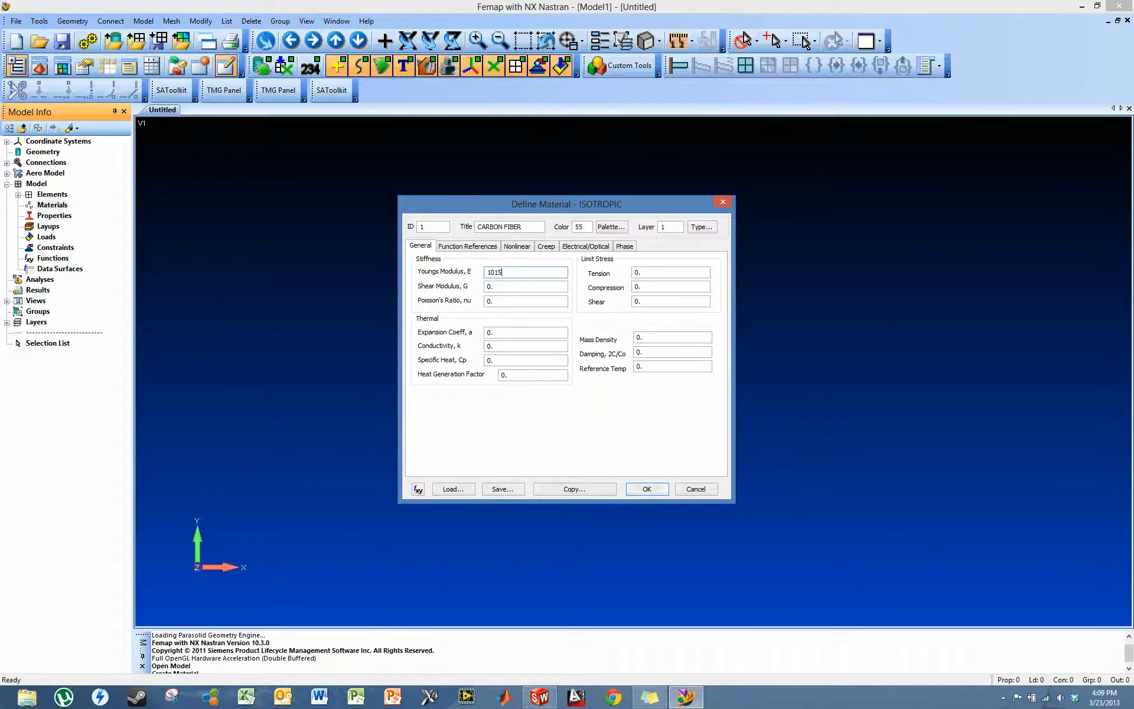
type("0000")
left_click(502, 286)
type("725000")
left_click(509, 302)
type("q")
type("1")
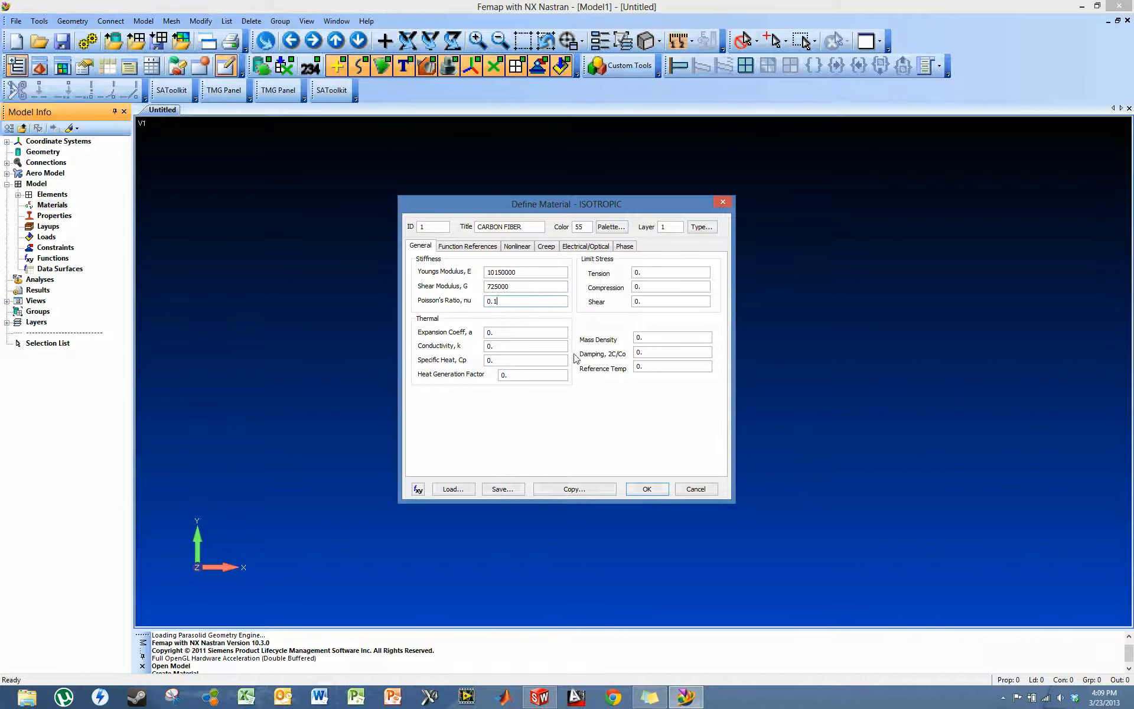
left_click(648, 490)
- Give the second isotropic material ID 2 and the title BALSA WOOD
type("Bals")
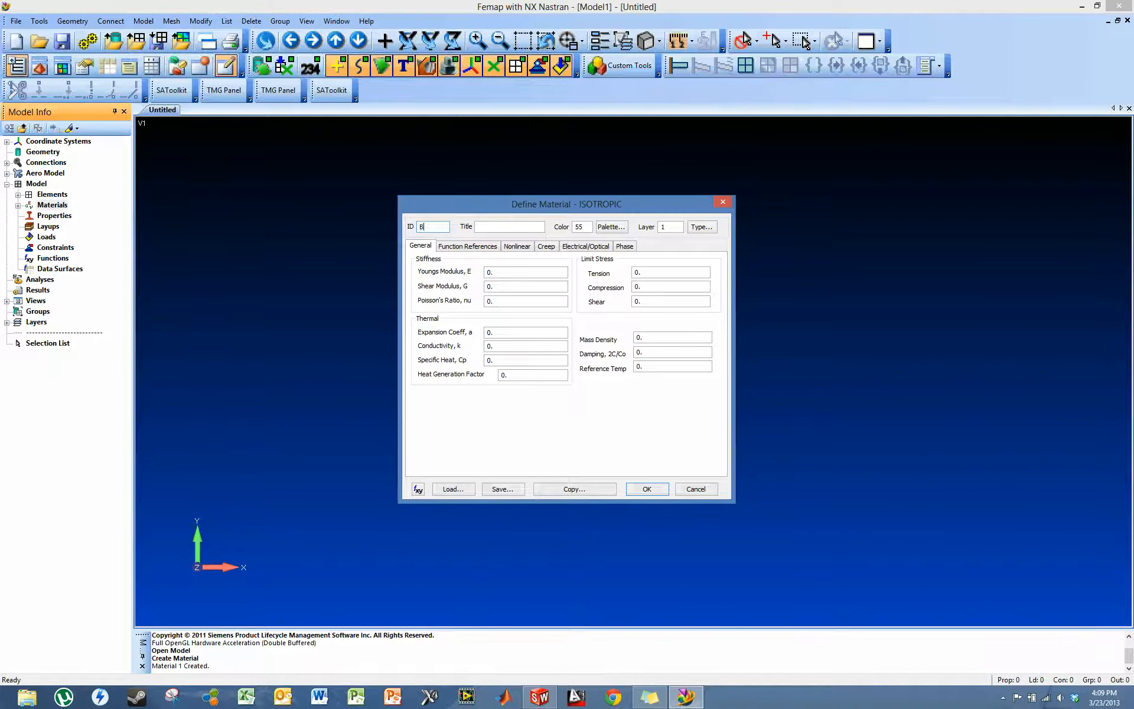
key("BackSpace")
key("BackSpace")
key("BackSpace")
key("BackSpace")
type("2")
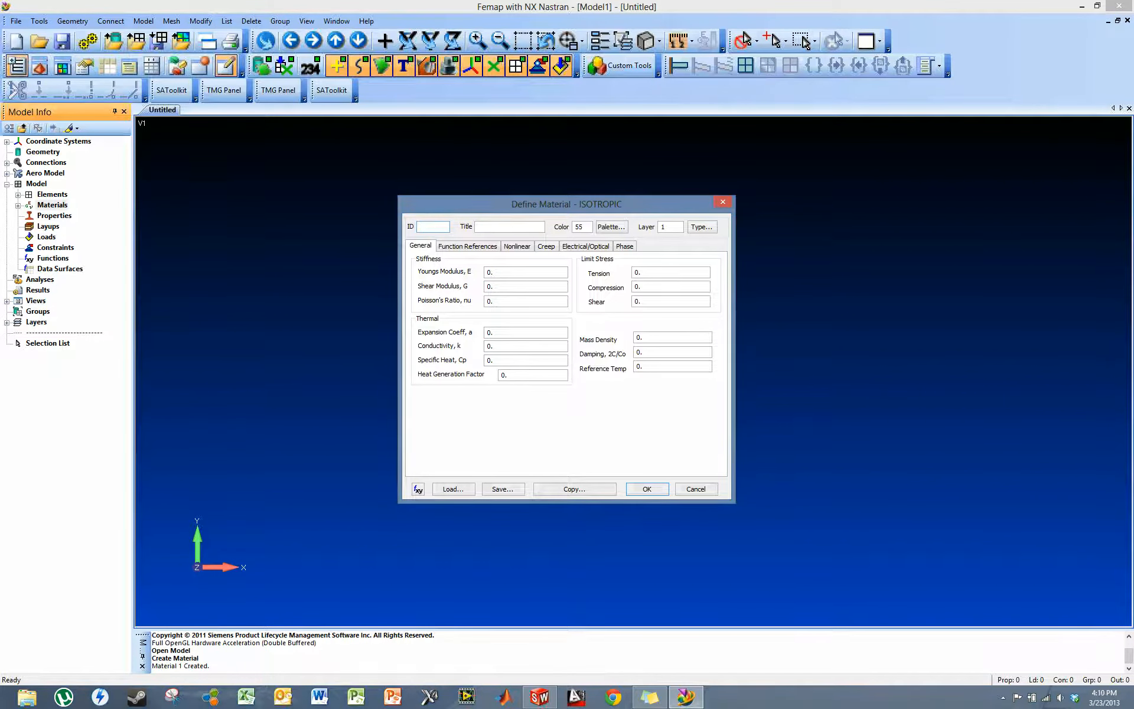
left_click(508, 224)
type("B")
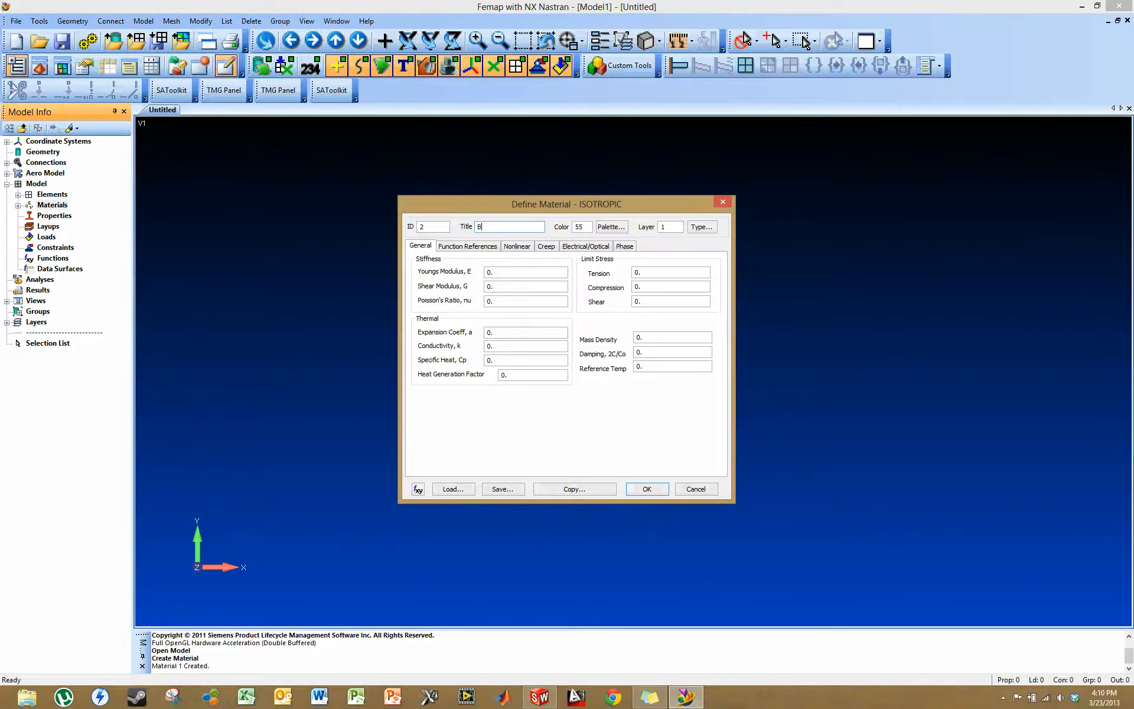
type("ALSA WOOD")
- Set the balsa wood's Young's modulus to 10000, create the material and finish defining materials
left_click(498, 271)
type("10000")
left_click(650, 491)
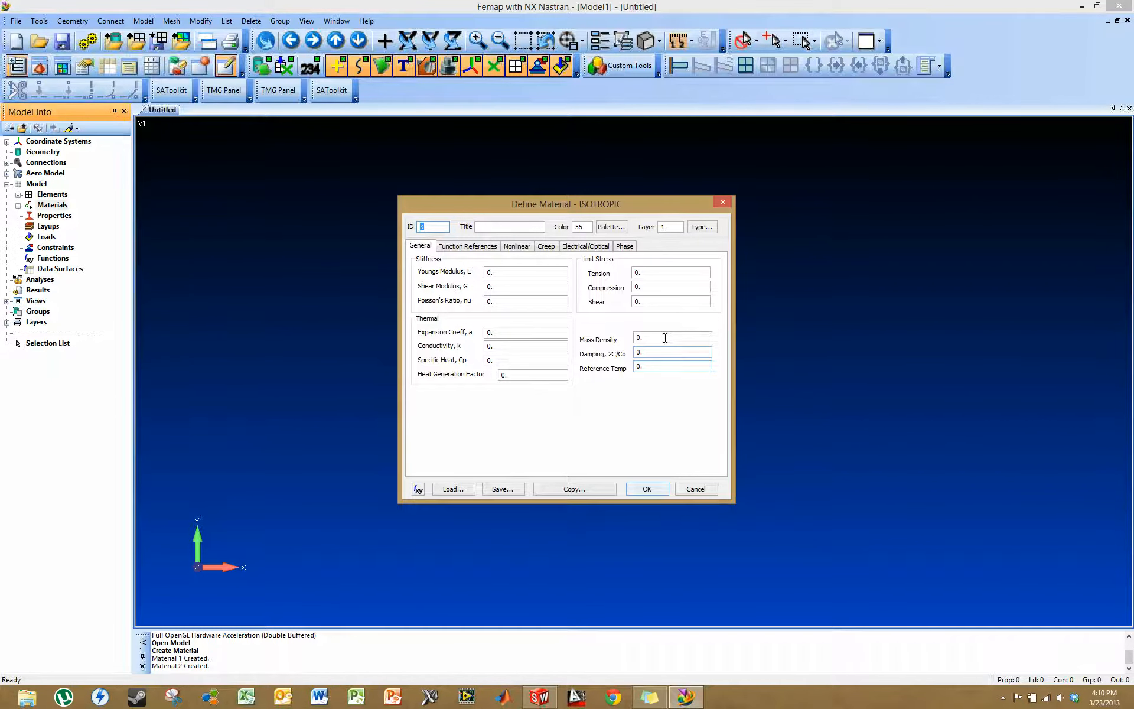
key("Escape")
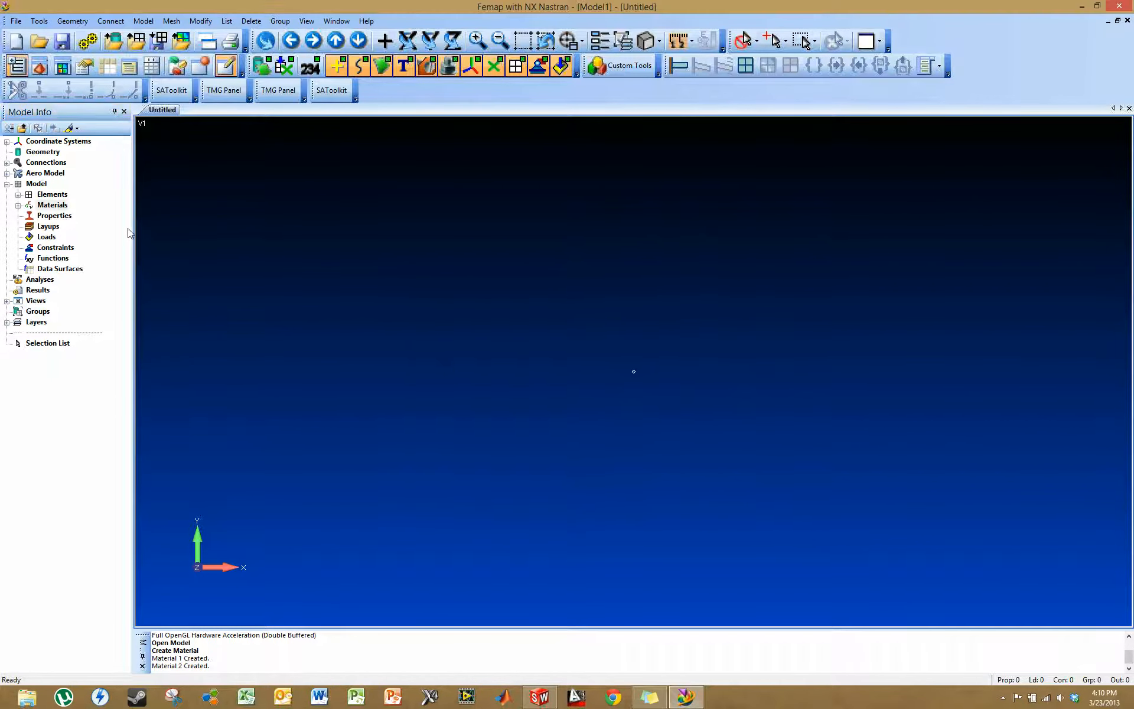
- Start a new layup and title it COMPOSITE
right_click(47, 226)
left_click(72, 232)
left_click_drag(495, 456, 431, 269)
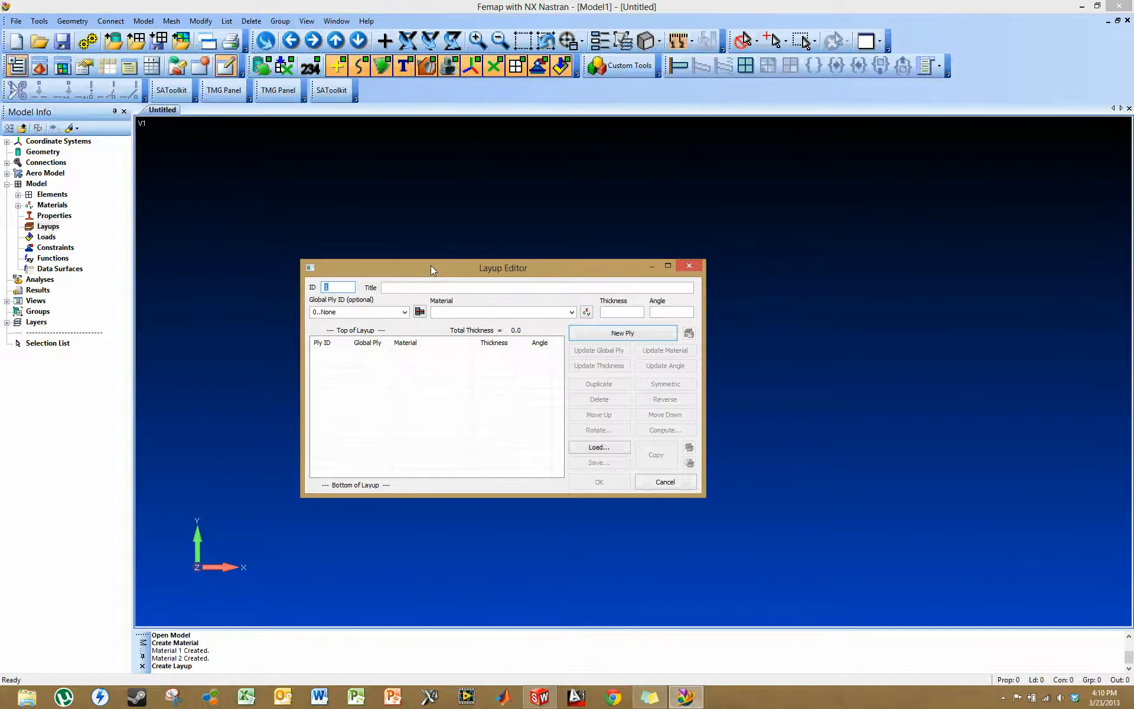
left_click_drag(470, 272, 448, 243)
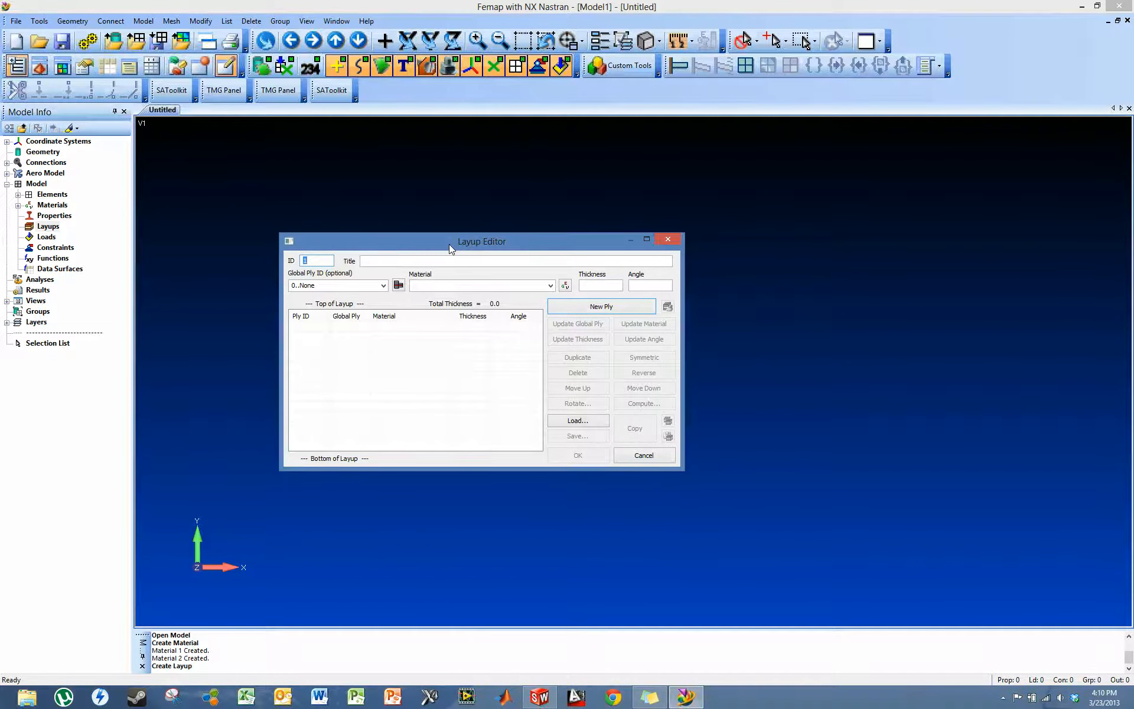
key("Tab")
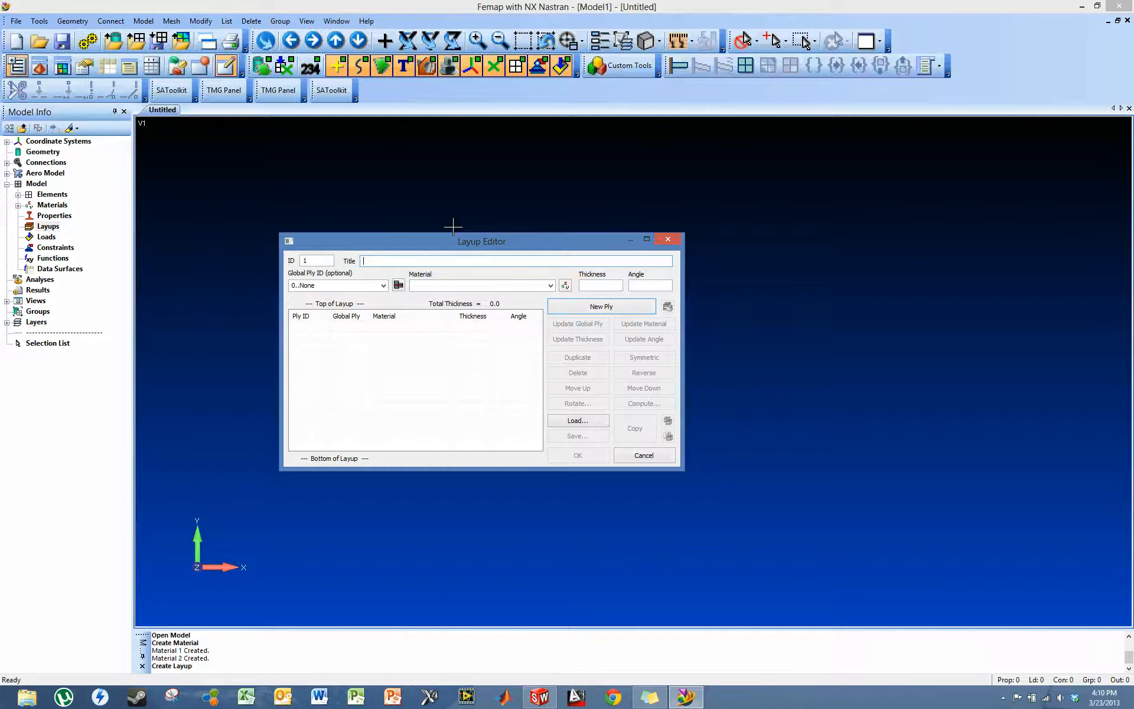
type("COMPOSITE")
- Add a CARBON FIBER ply with thickness .005 and angle 0 to the COMPOSITE layup
left_click(550, 286)
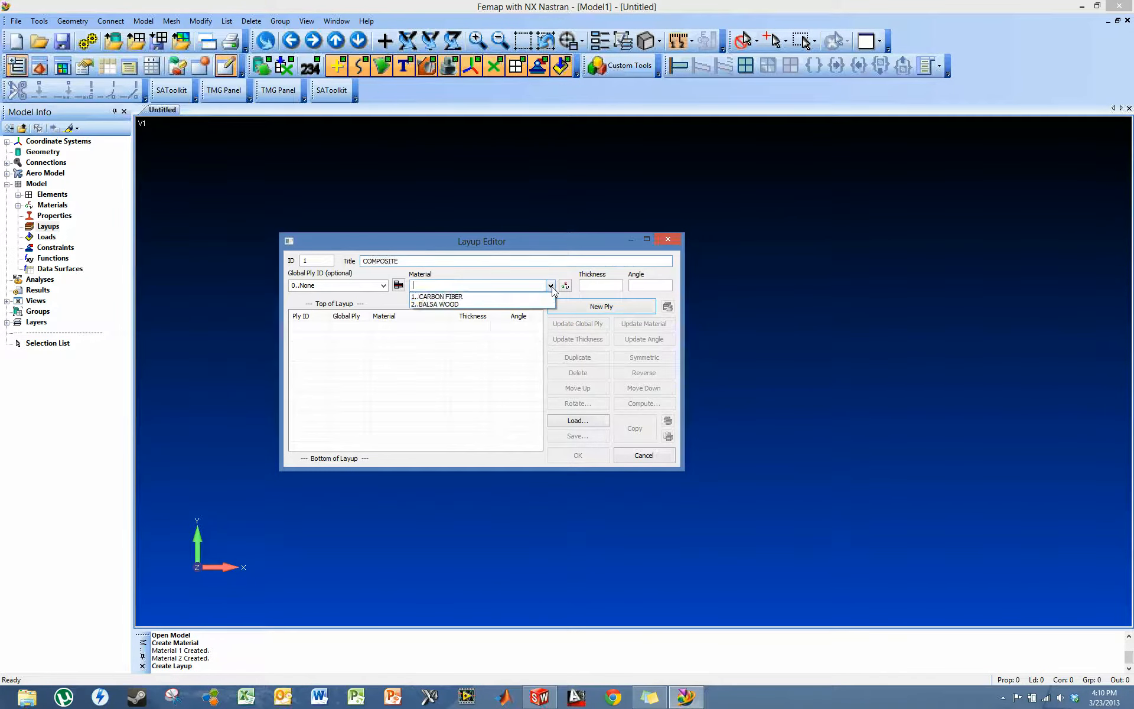
left_click(482, 297)
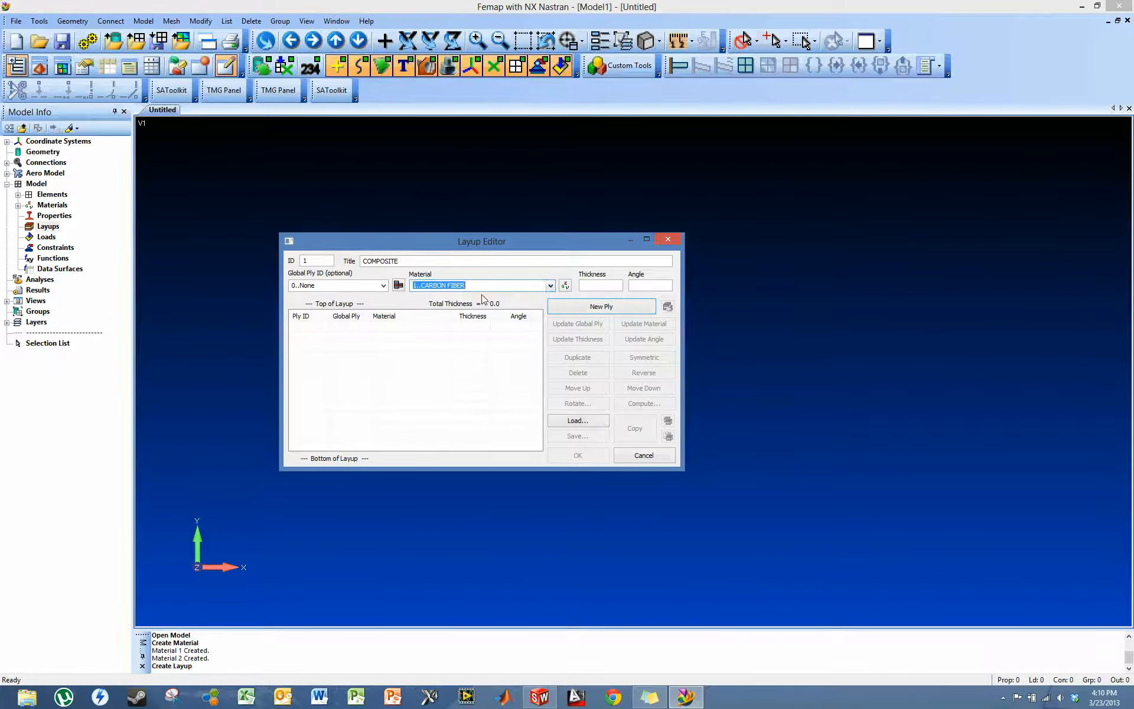
left_click(602, 286)
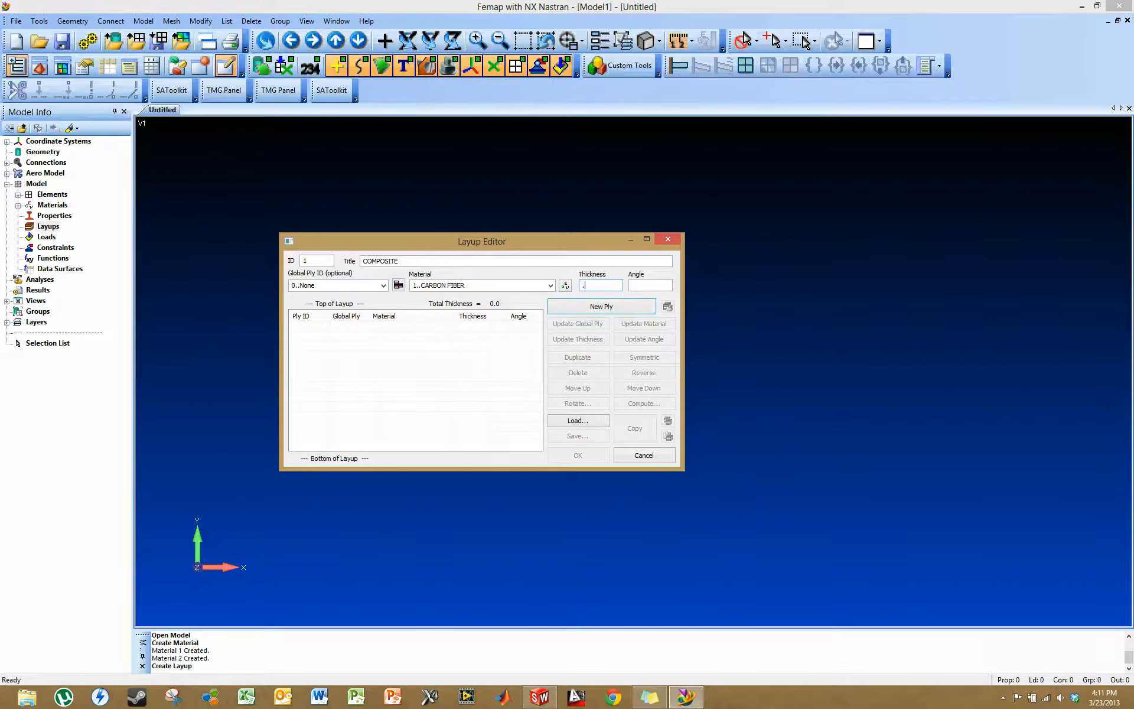
left_click(649, 286)
left_click(601, 309)
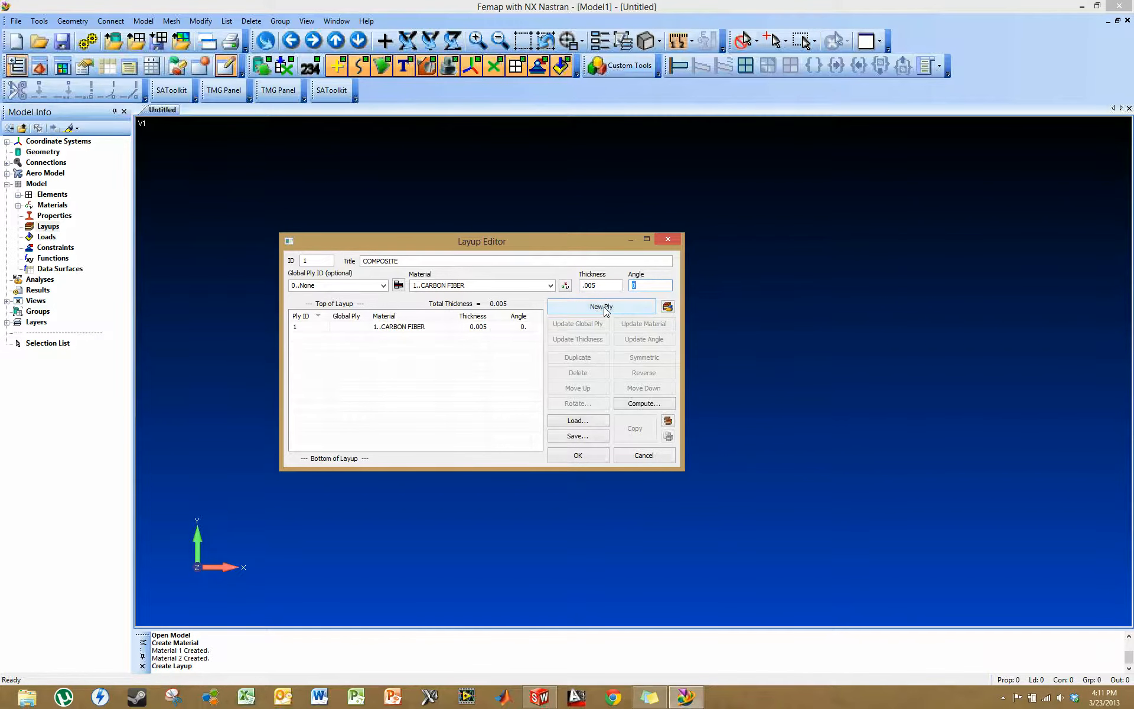
- Add a BALSA WOOD ply with thickness .125 and angle 0 above the carbon fiber ply
left_click(550, 285)
left_click(517, 302)
left_click(612, 285)
type(".")
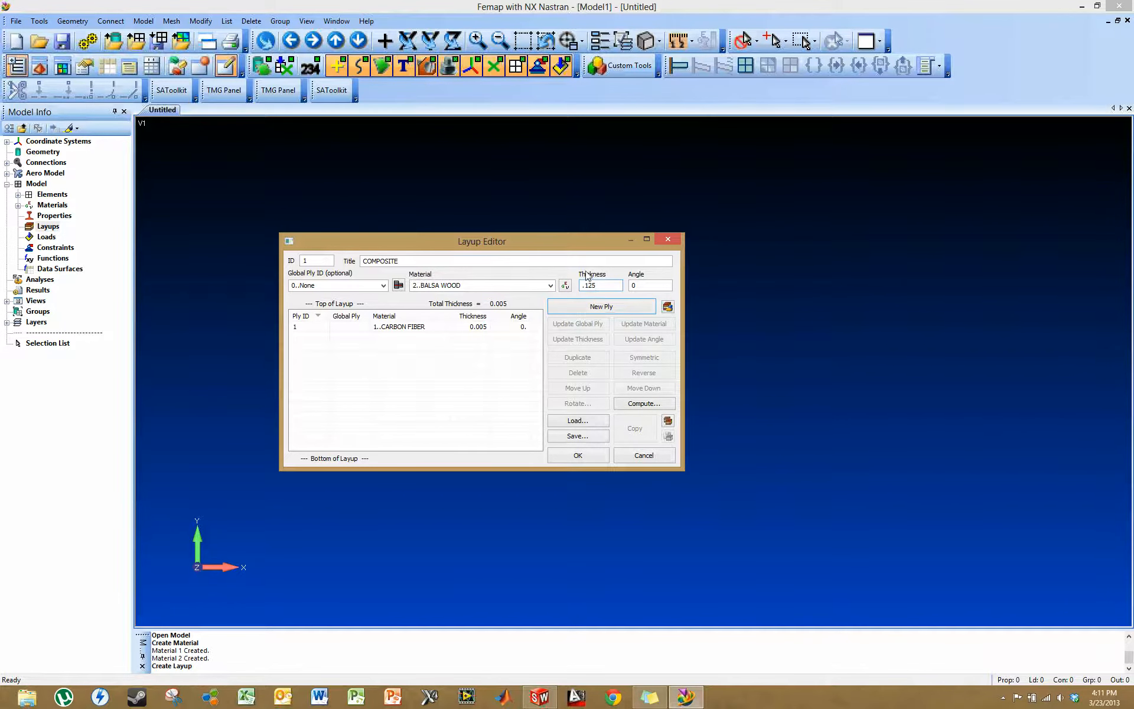
left_click(612, 307)
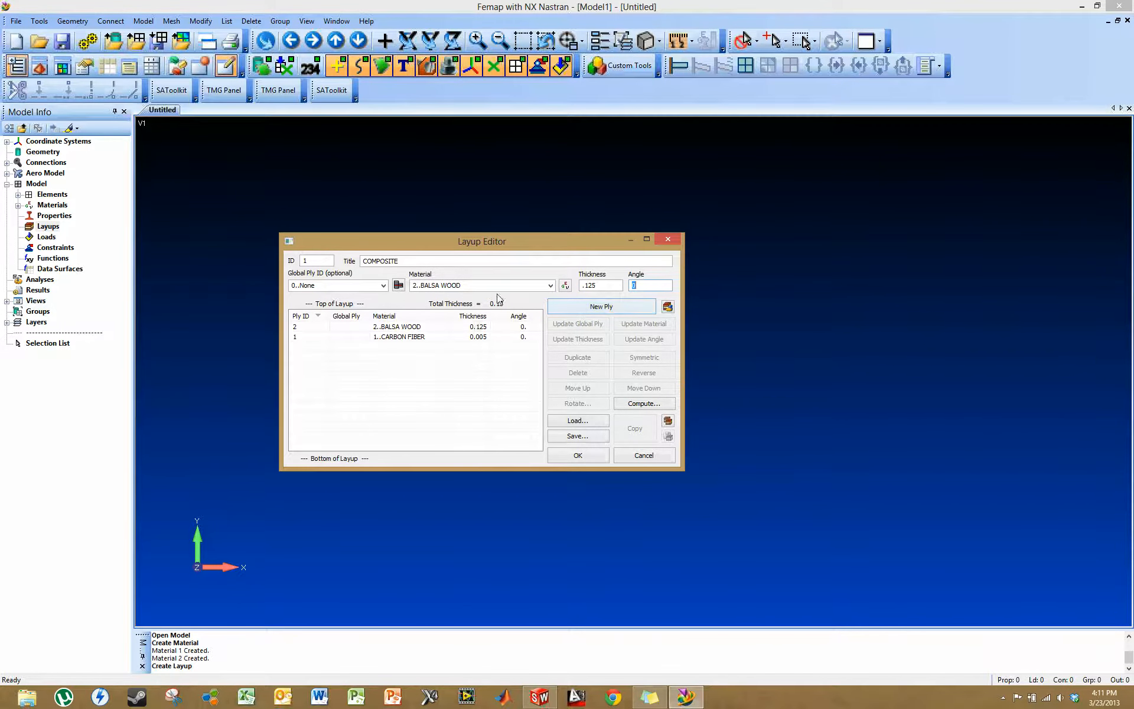
- Add a CARBON FIBER ply of thickness .005 and angle 0 above the balsa, then create the layup without starting another
left_click(549, 285)
left_click(531, 296)
key("Tab")
type(".0")
left_click(613, 307)
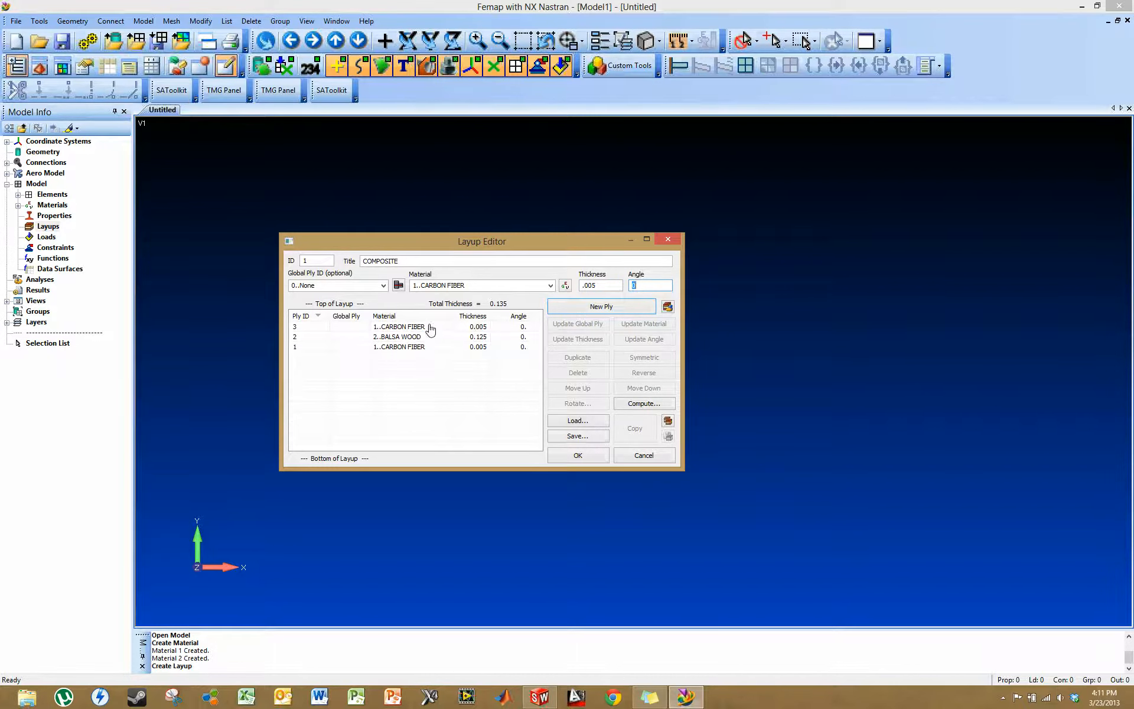
left_click(583, 459)
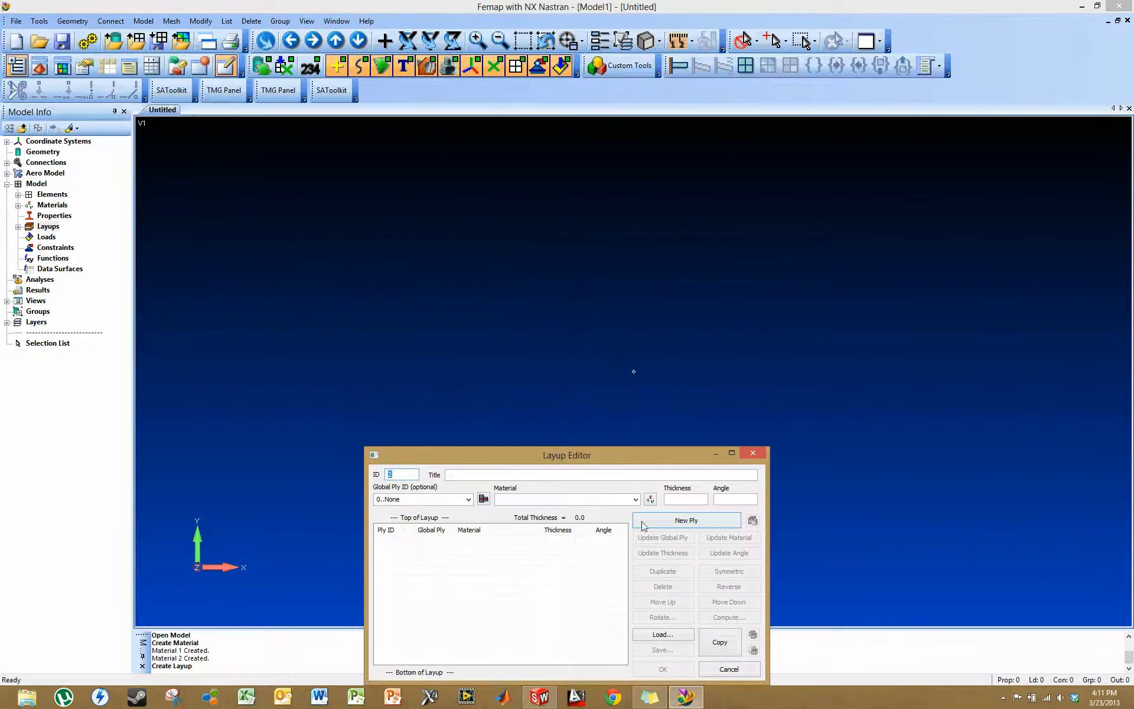
left_click(732, 668)
- Check that the COMPOSITE layup is listed in the model tree
left_click(17, 228)
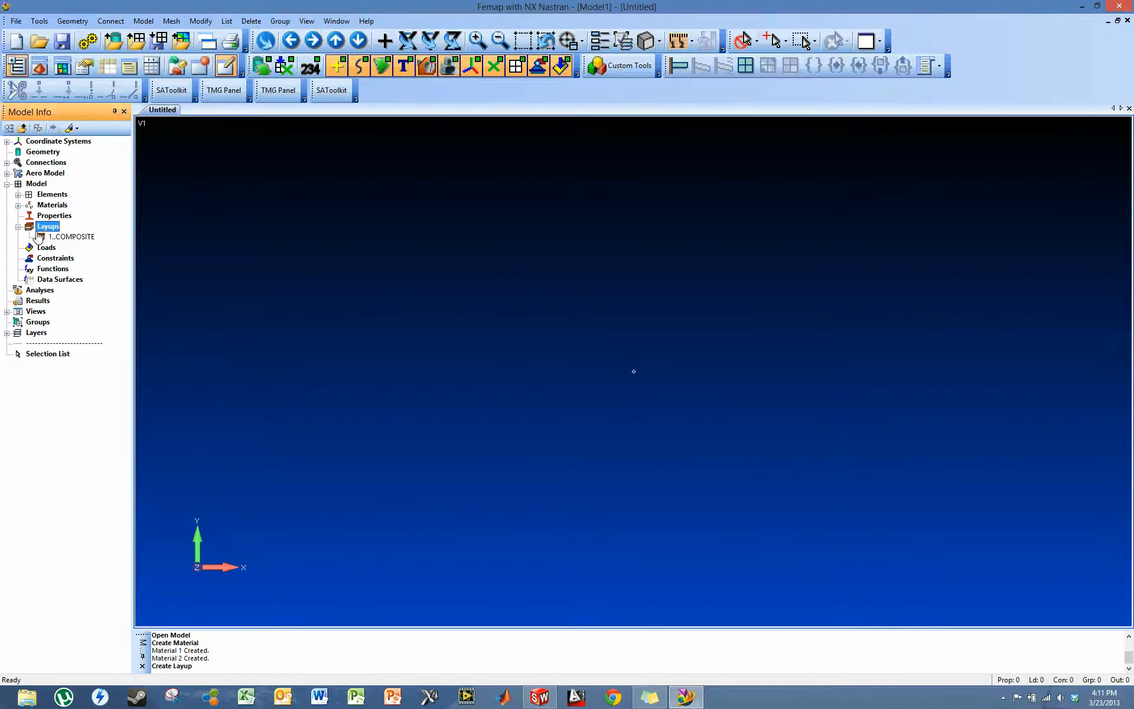
left_click(81, 240)
left_click(48, 228)
- Save the model as TIPSPAR in modfem format in the TIPSPAR folder
left_click(16, 20)
left_click(39, 101)
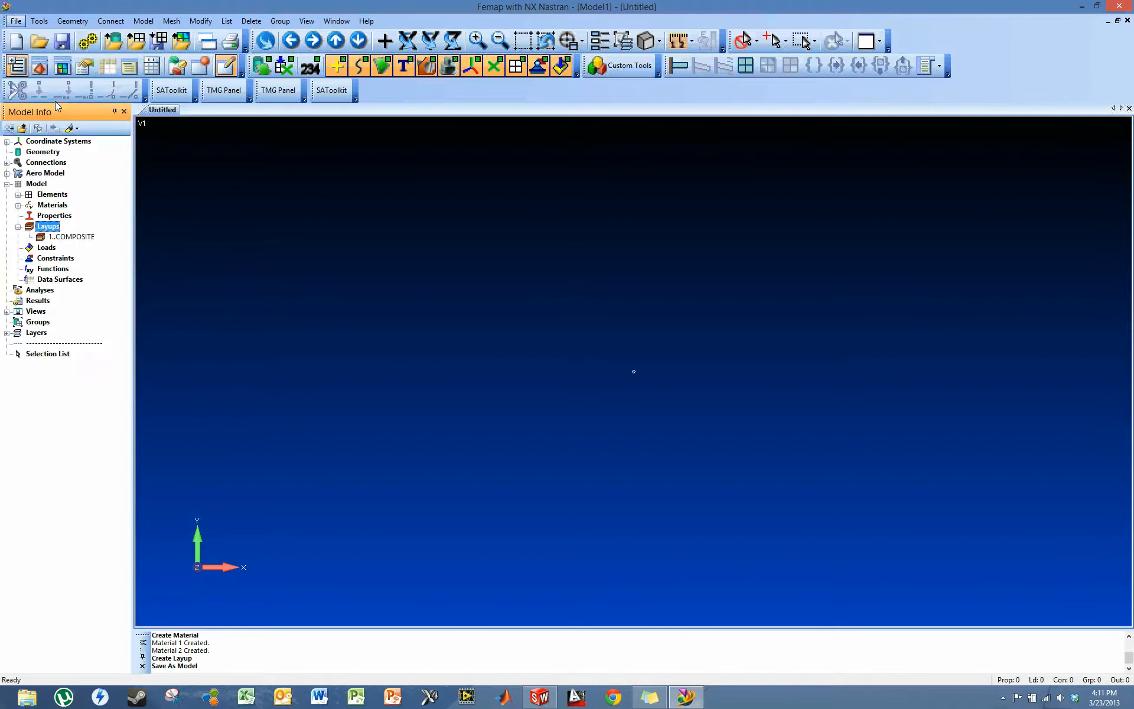
double_click(676, 464)
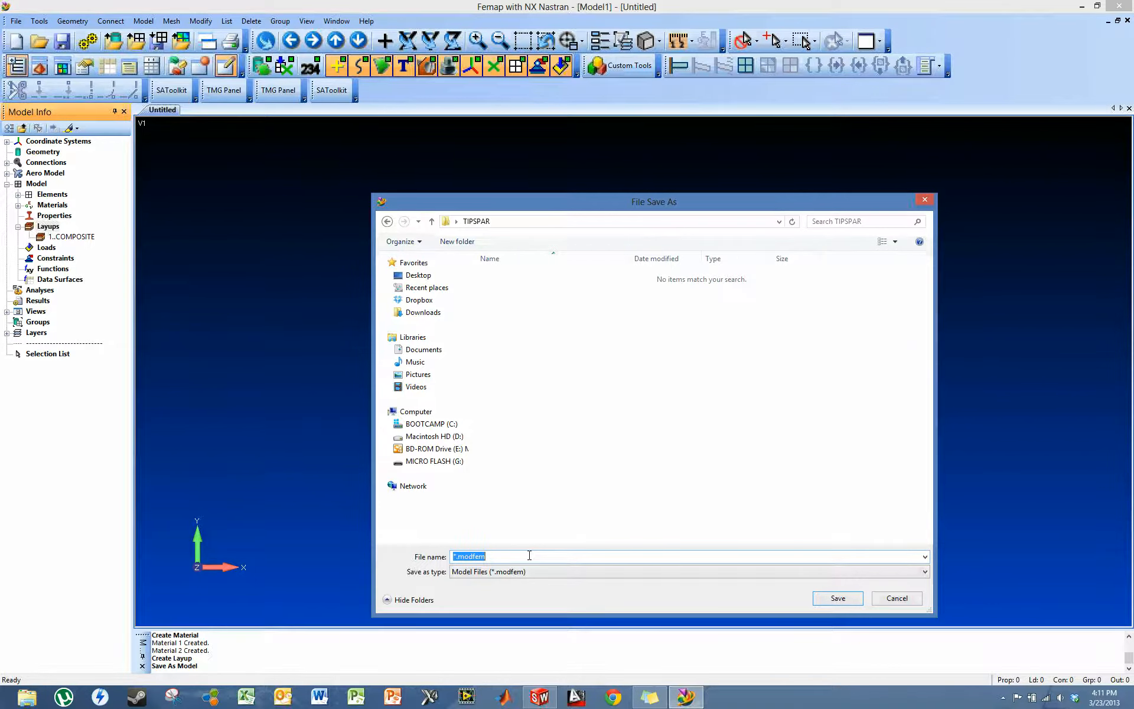
type("TIPSPAR")
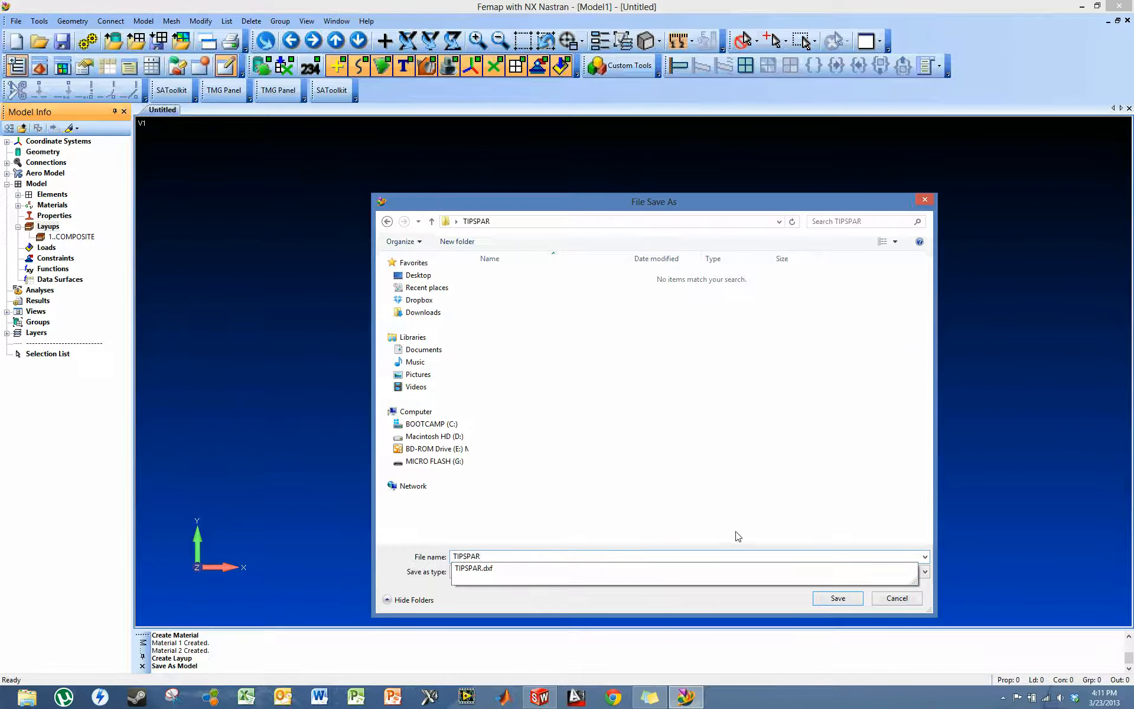
left_click(837, 599)
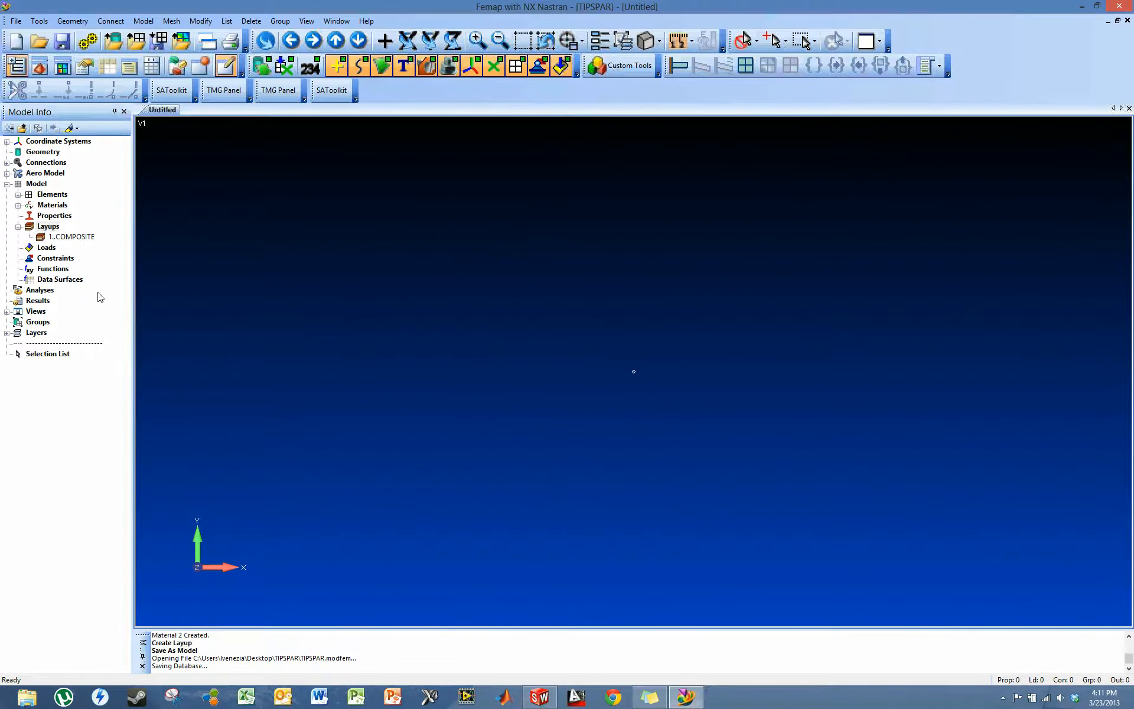
- Import the TIPSPAR DXF file as geometry, keeping the default DXF read options
left_click(17, 22)
mouse_move(72, 143)
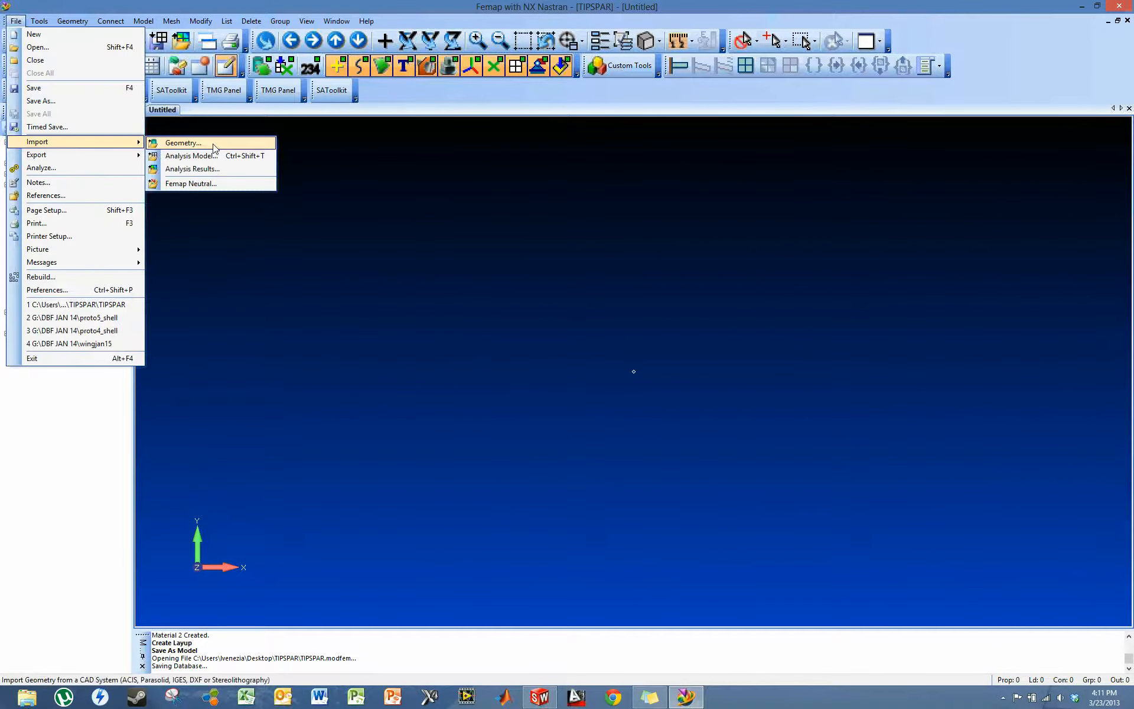
left_click(213, 143)
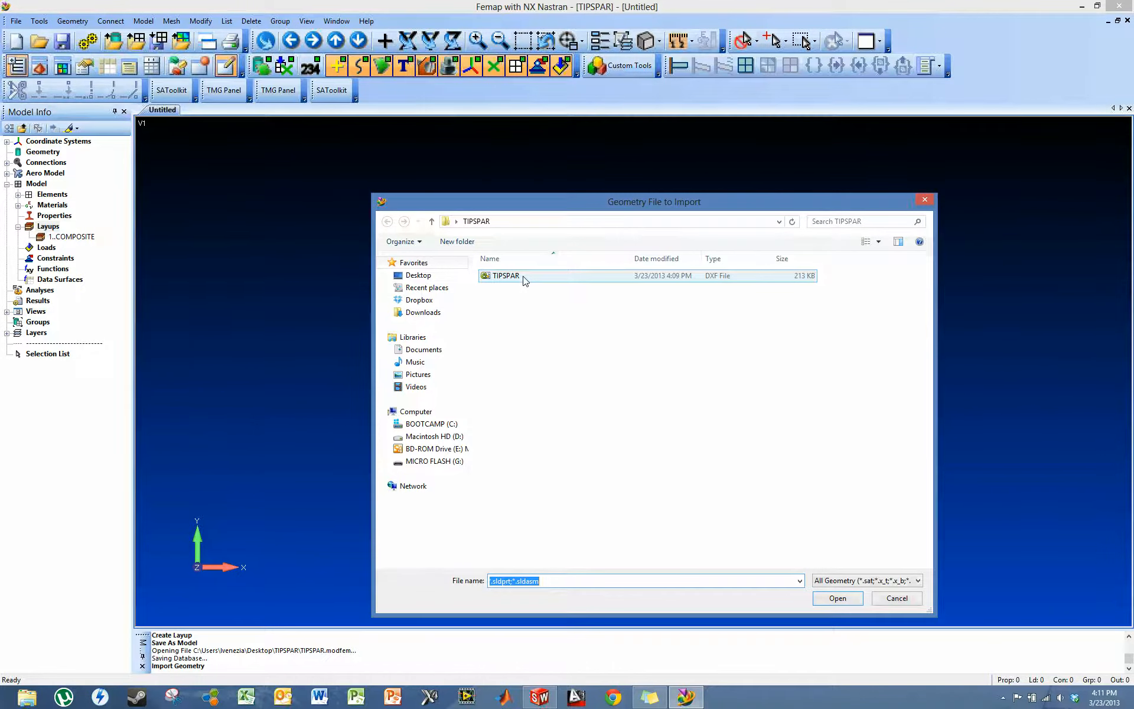
double_click(523, 276)
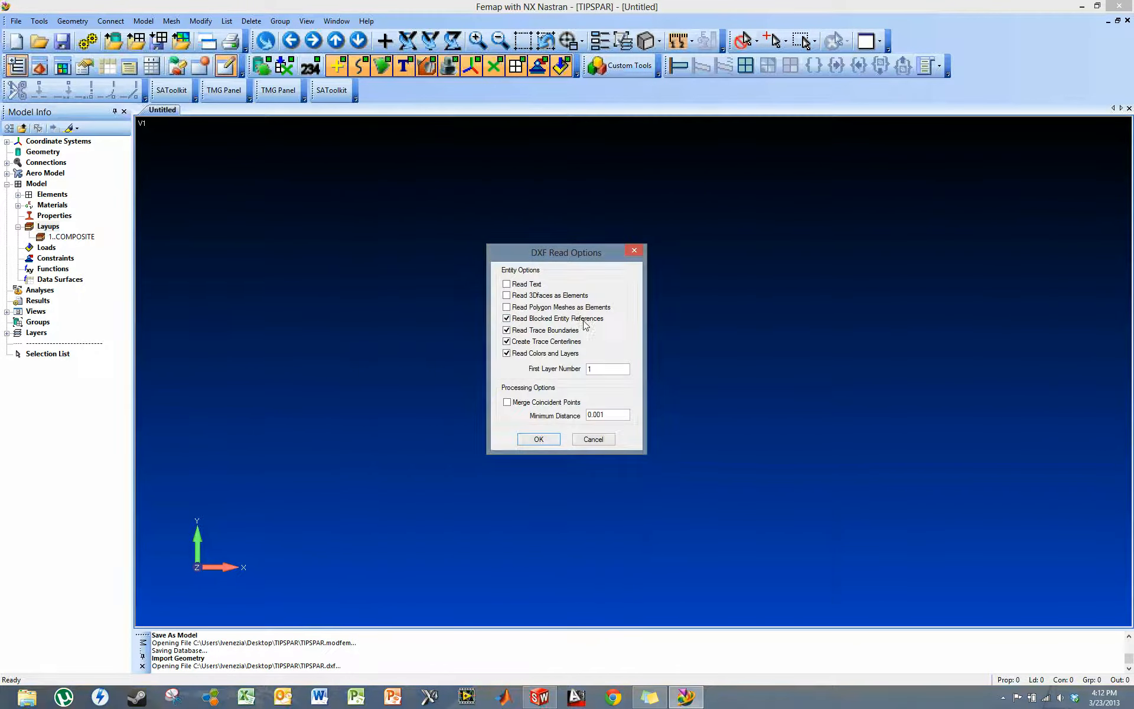
left_click(553, 439)
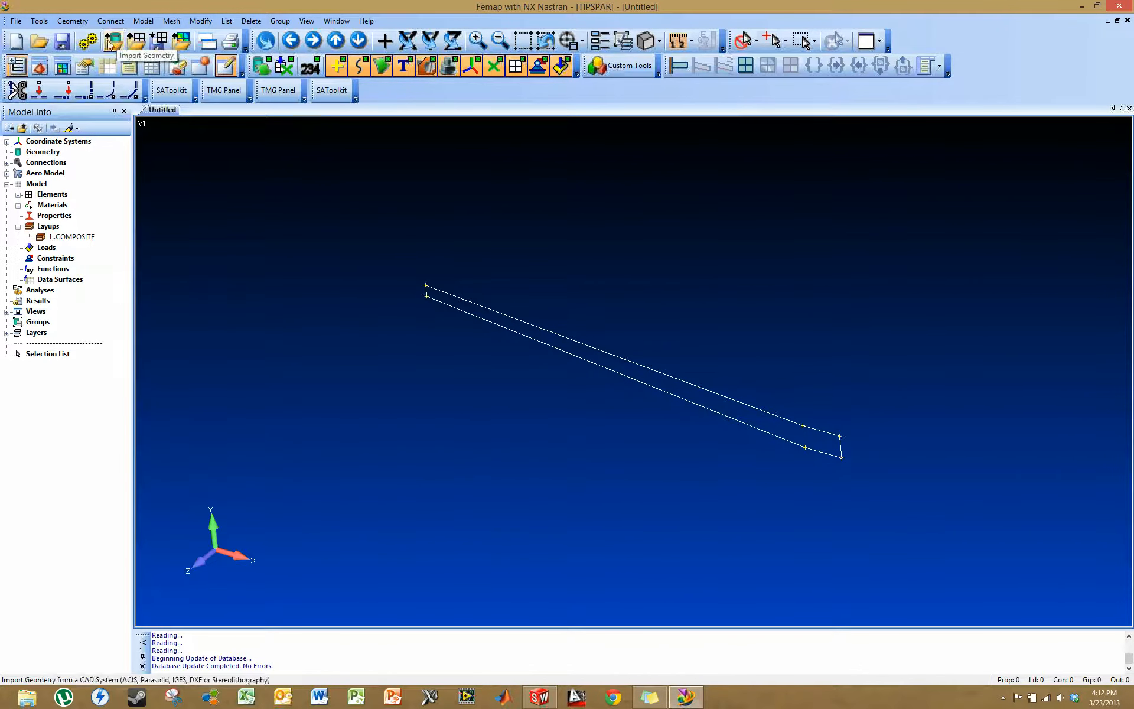
- Create a boundary surface from the six curves that form the closed spar outline
left_click(74, 22)
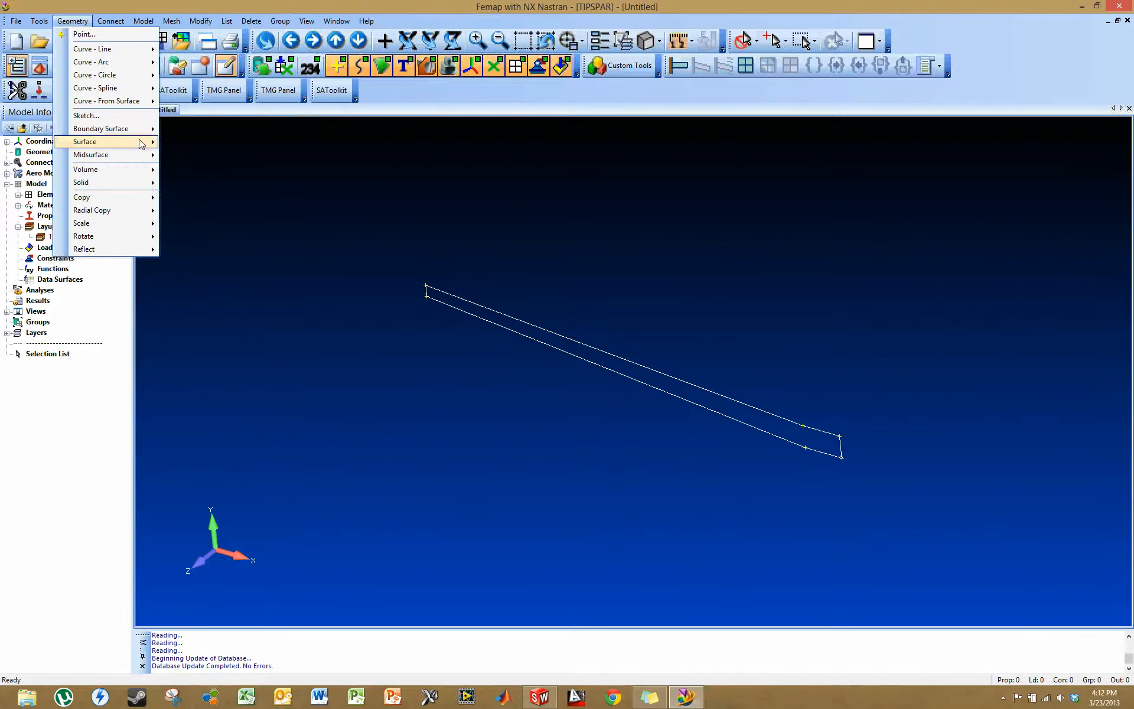
mouse_move(143, 144)
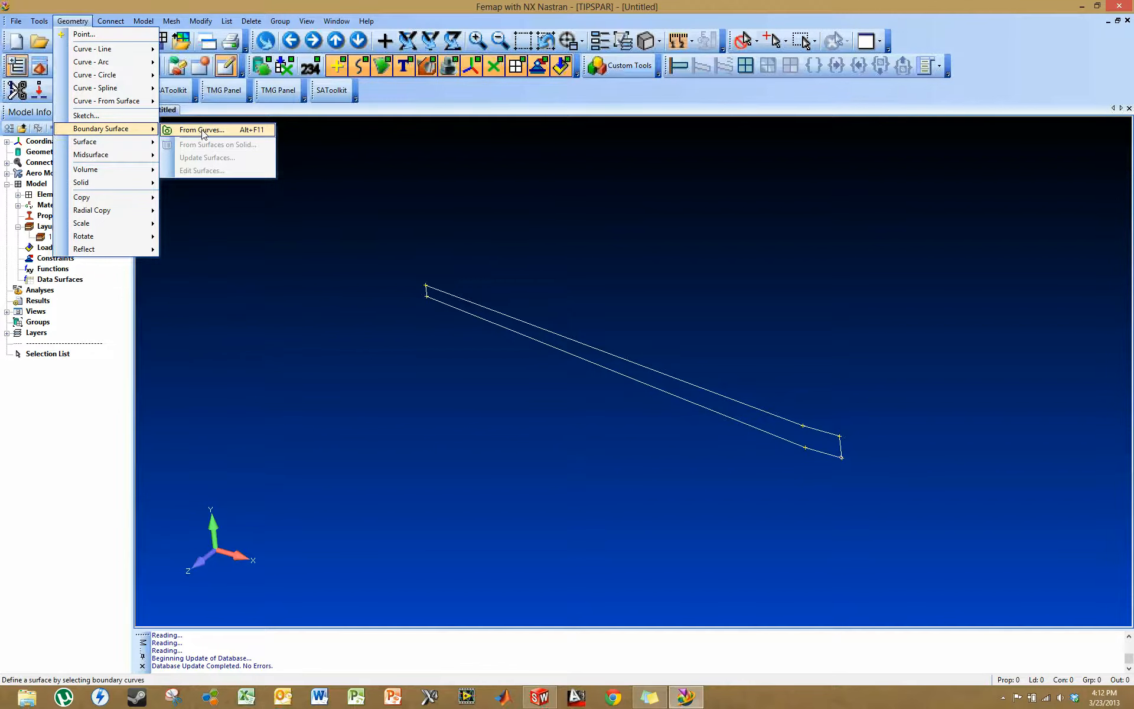
left_click(211, 133)
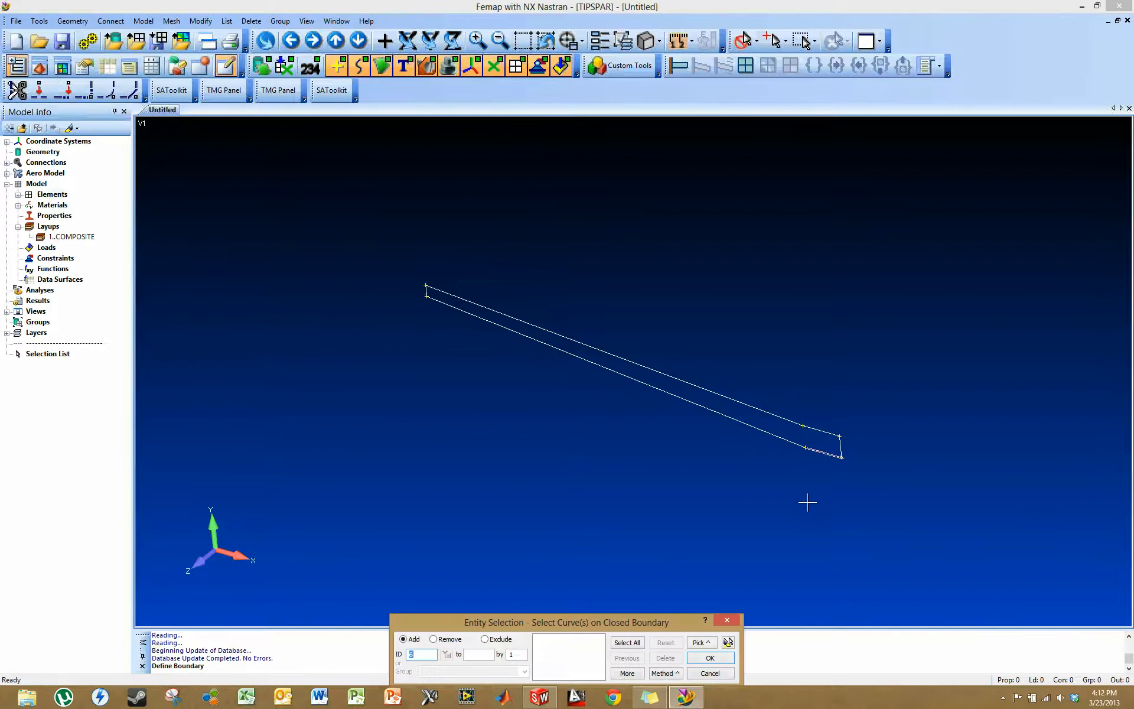
left_click(818, 435)
left_click(770, 416)
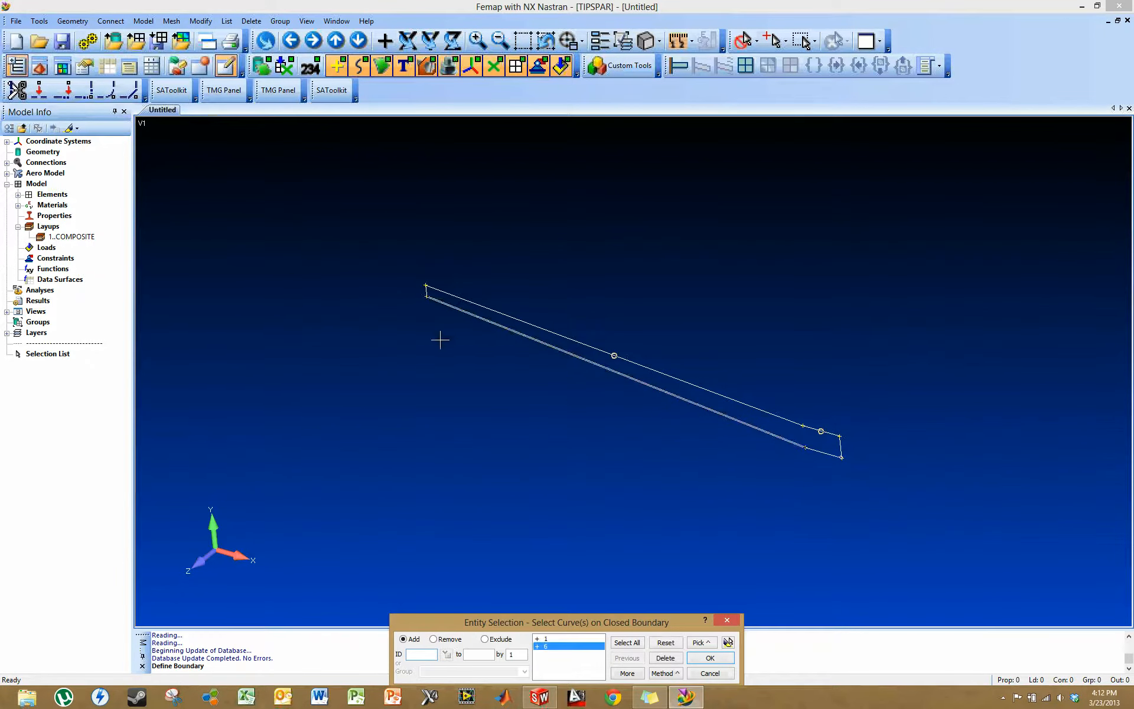
left_click(404, 303)
left_click(448, 330)
left_click(835, 495)
left_click(859, 467)
left_click(710, 658)
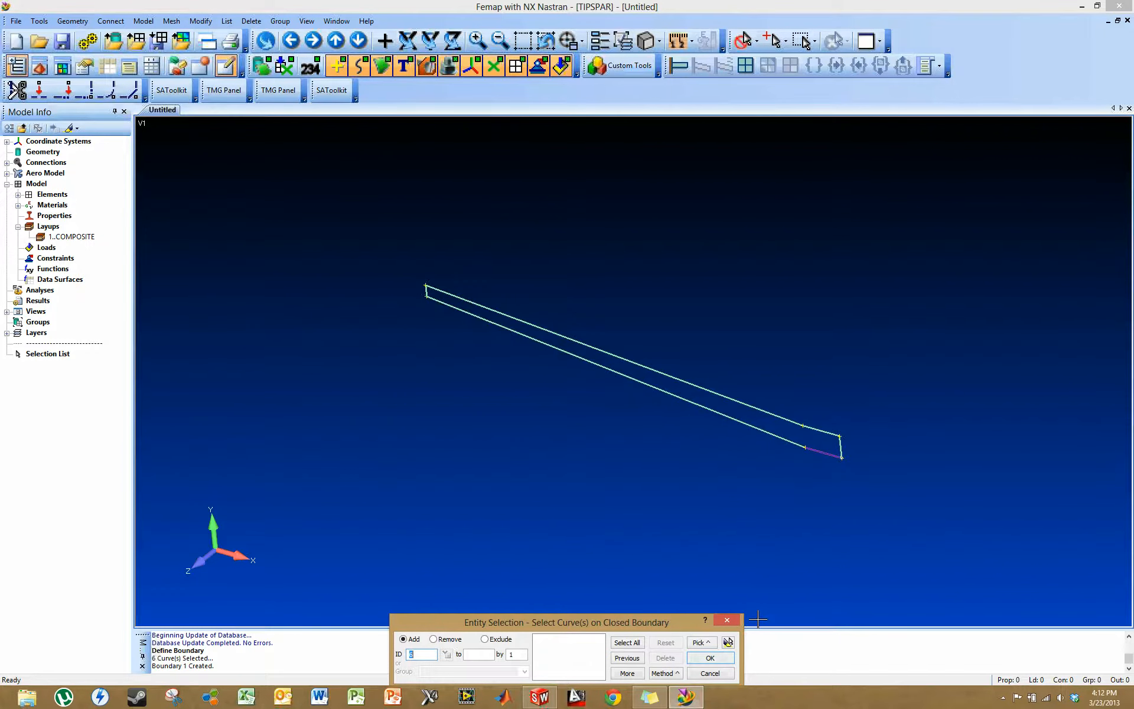
left_click(727, 619)
- Start a new property titled COMPOSTIE and set its element type to Laminate
middle_click_drag(686, 455, 699, 432)
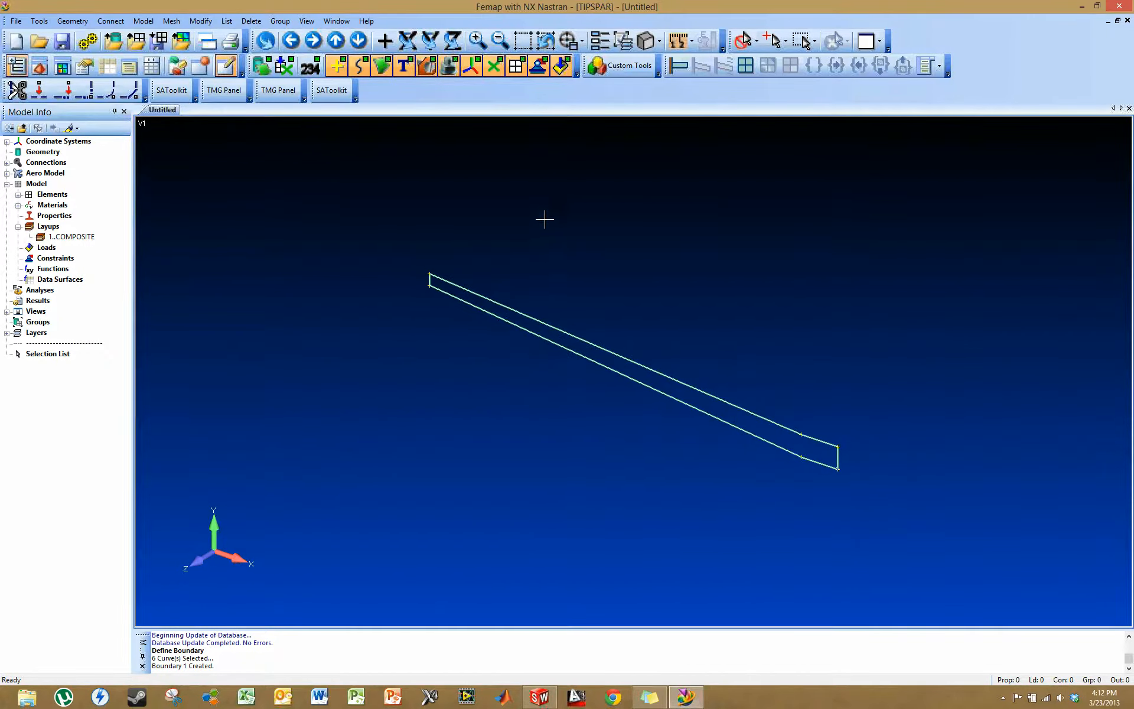
middle_click_drag(615, 289, 610, 303)
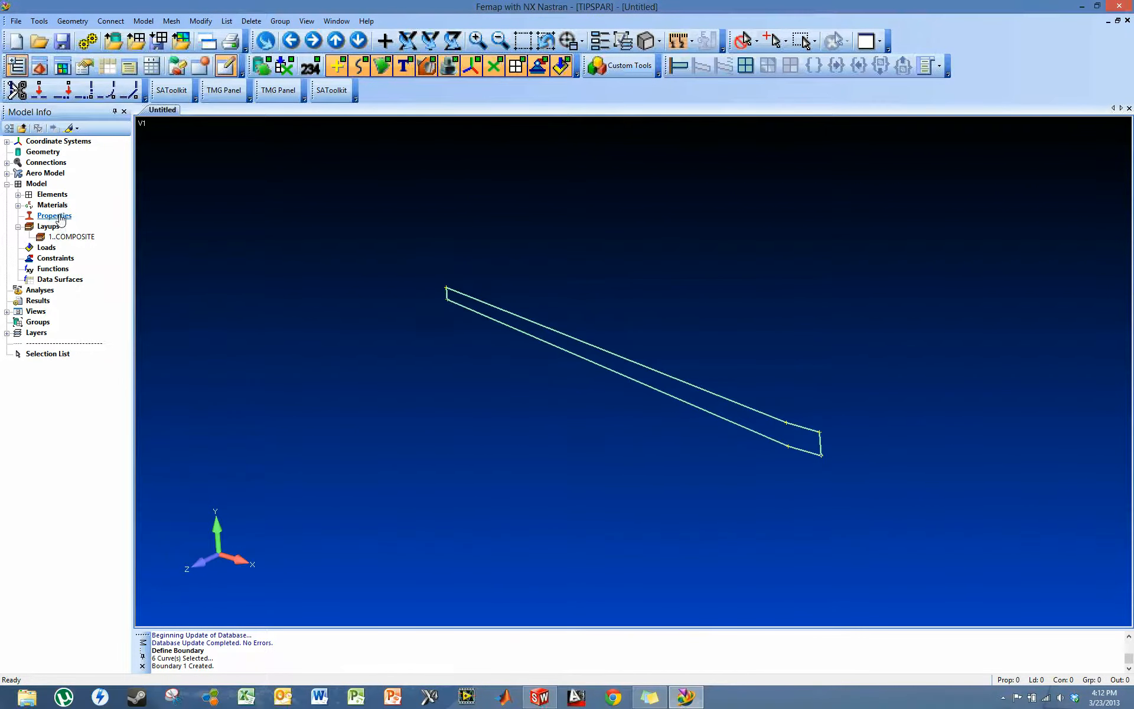
right_click(60, 219)
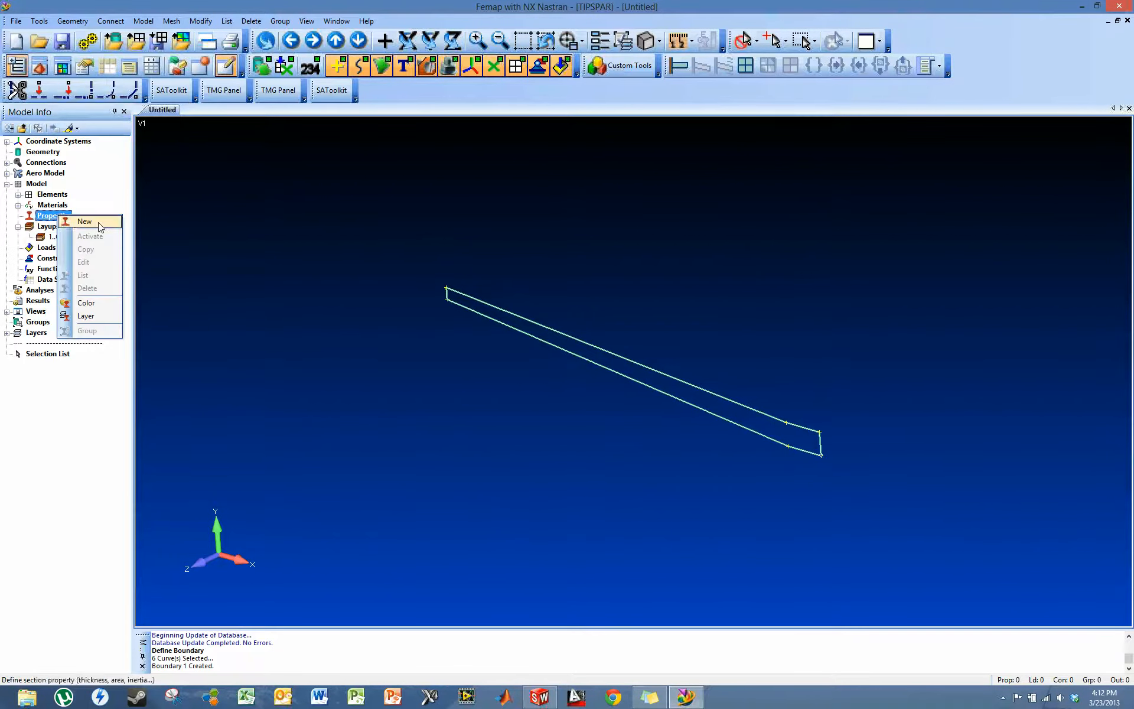
left_click(101, 224)
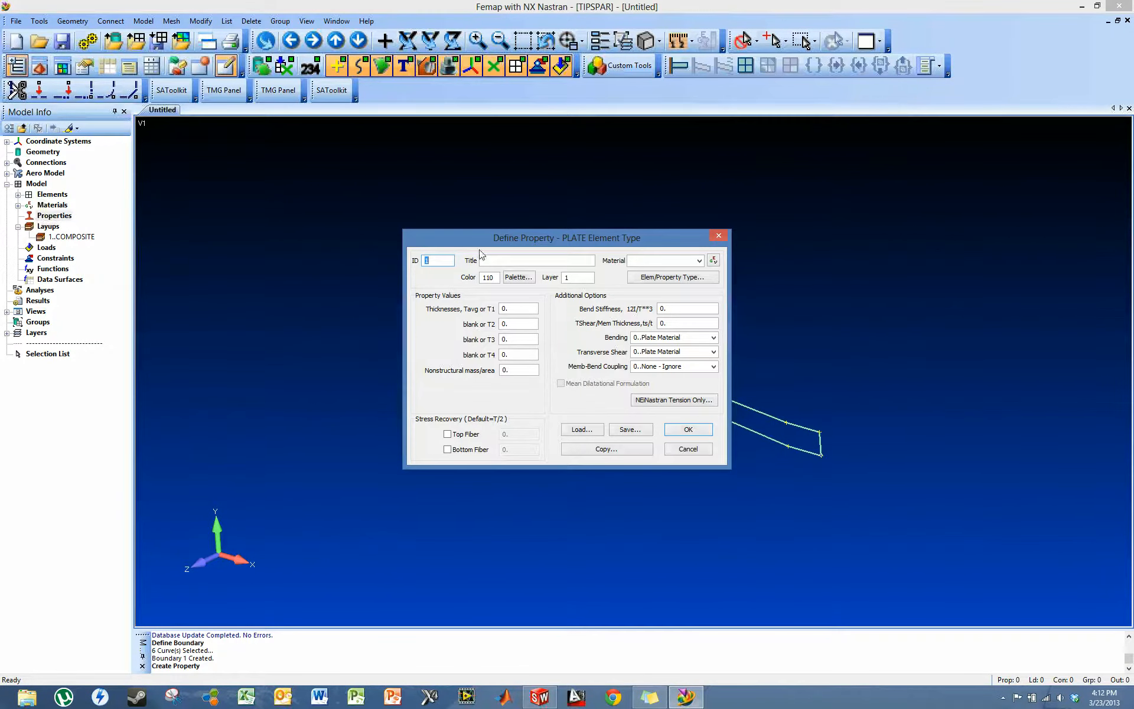
left_click(522, 260)
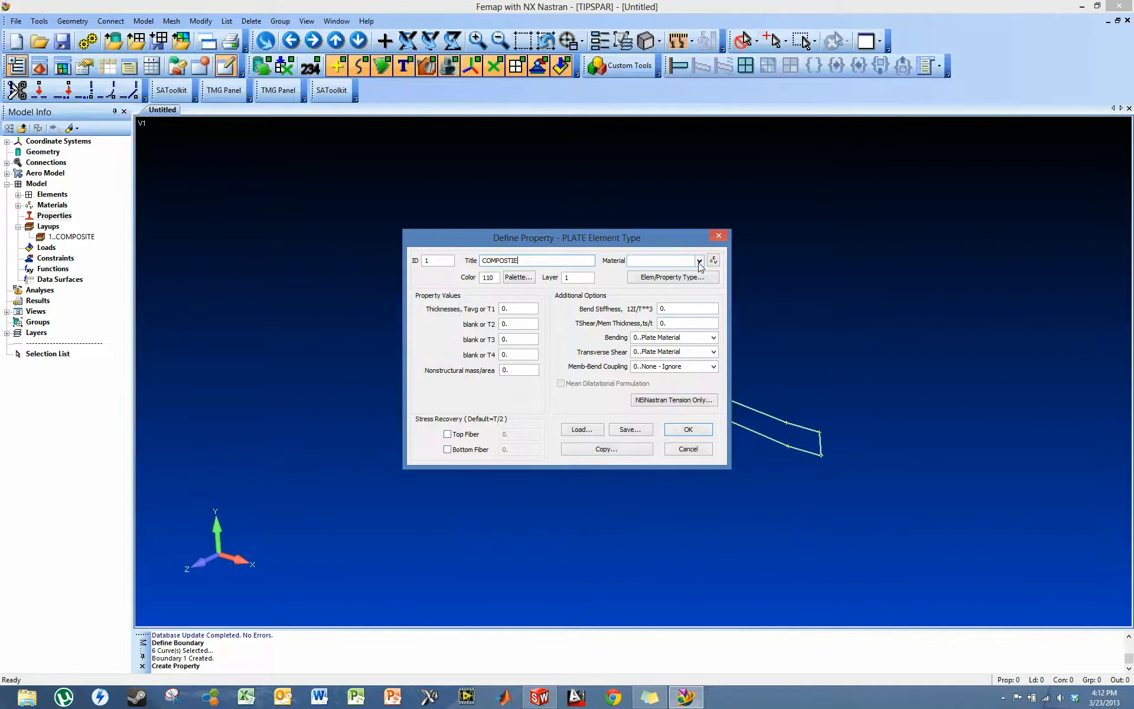
left_click(673, 278)
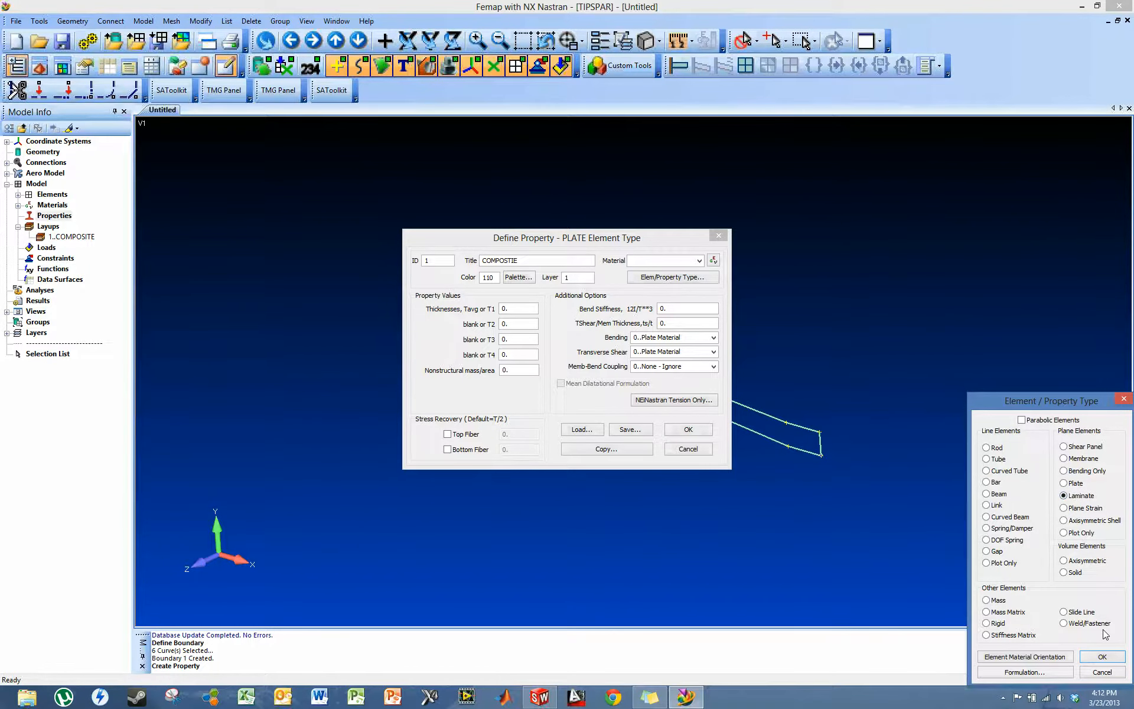
left_click(1103, 656)
- Assign the COMPOSITE layup to the laminate property, create it without starting another, and expand the property list
left_click(522, 332)
left_click(518, 344)
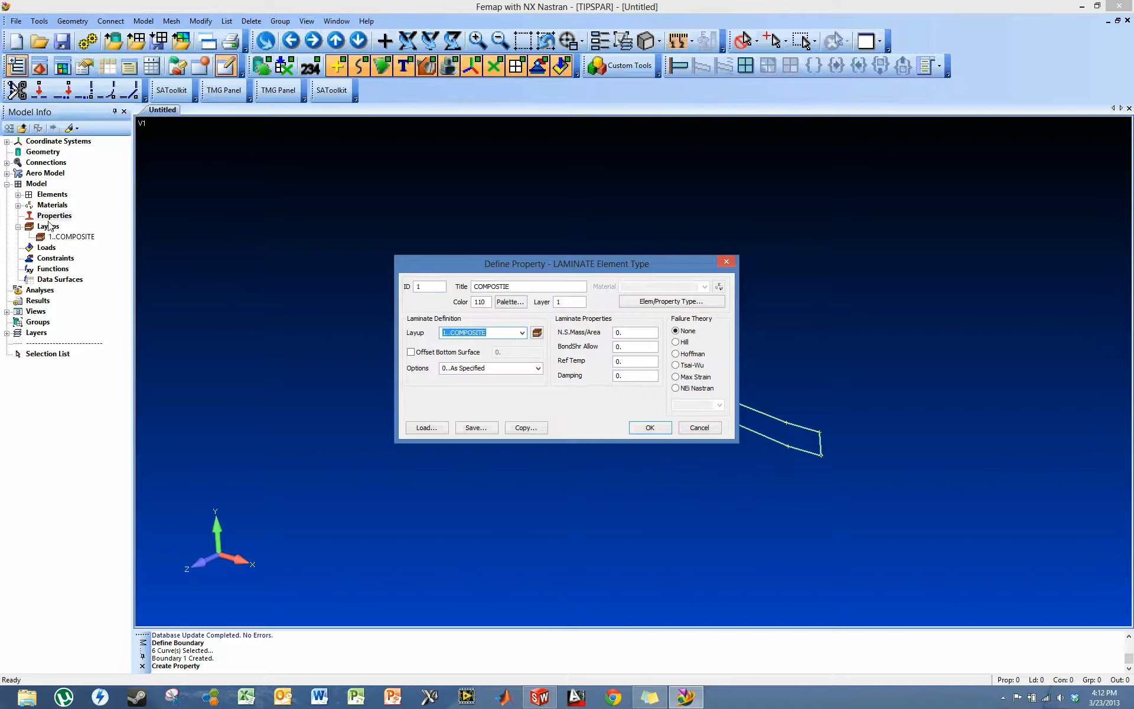
left_click(649, 428)
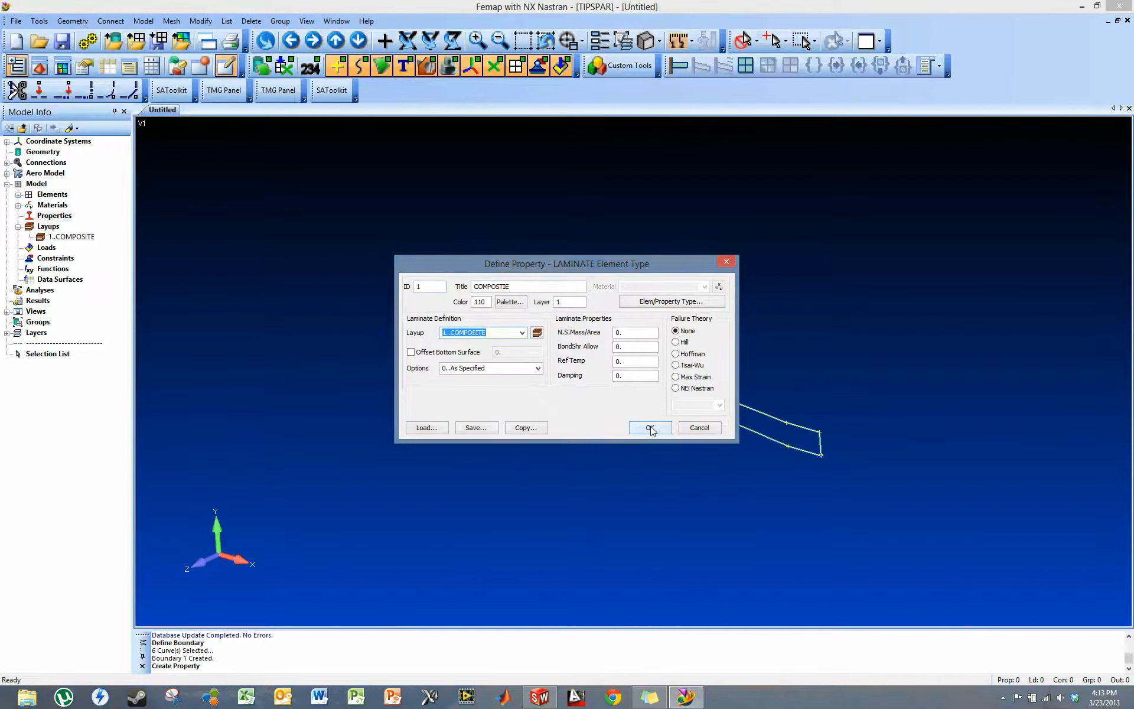
left_click(700, 428)
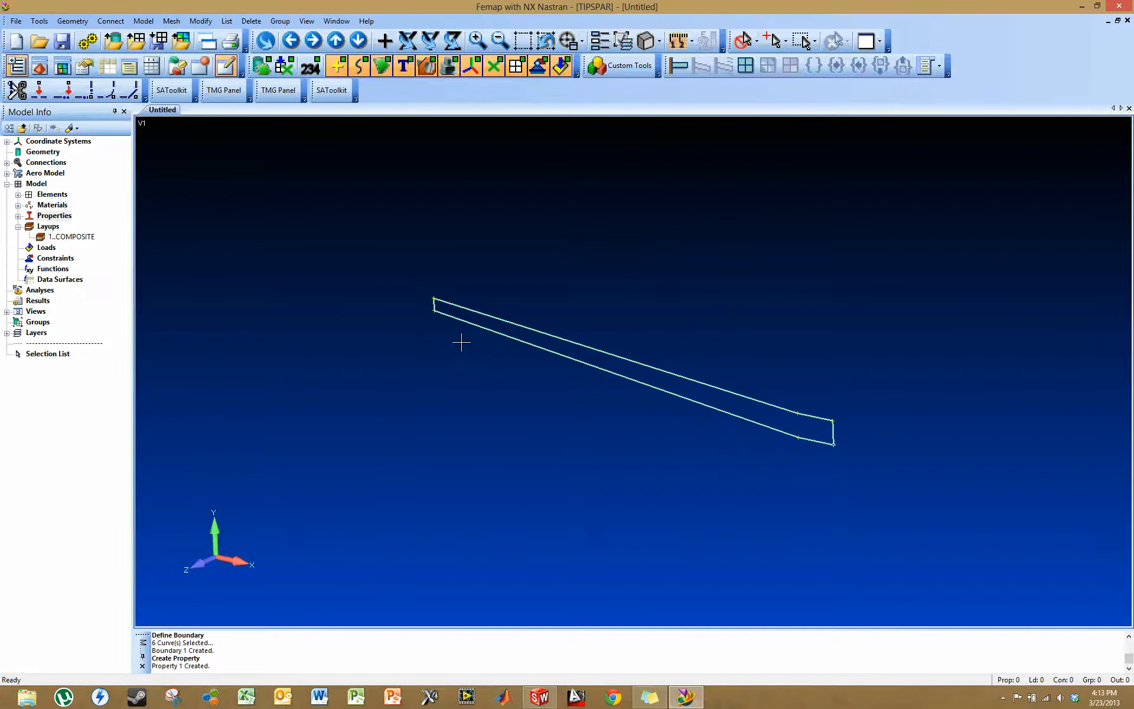
middle_click_drag(461, 342, 461, 347)
left_click(19, 216)
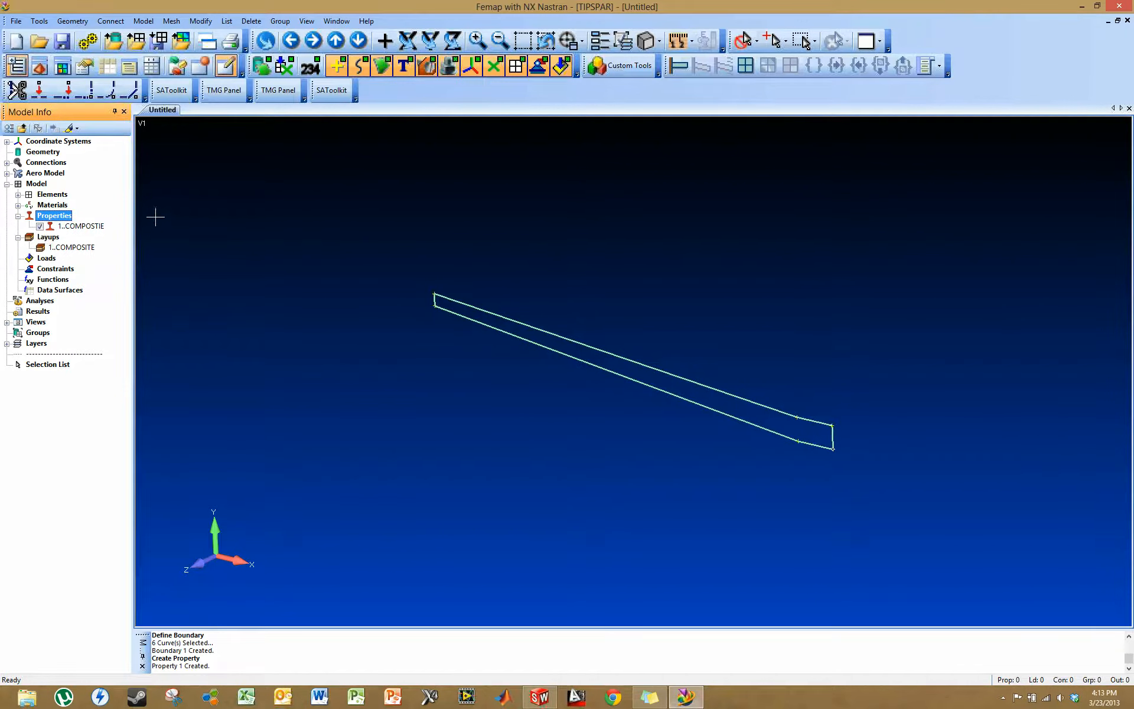
- Mesh the spar's boundary surface with quad elements using the COMPOSTIE property and the default automesh options
left_click(172, 23)
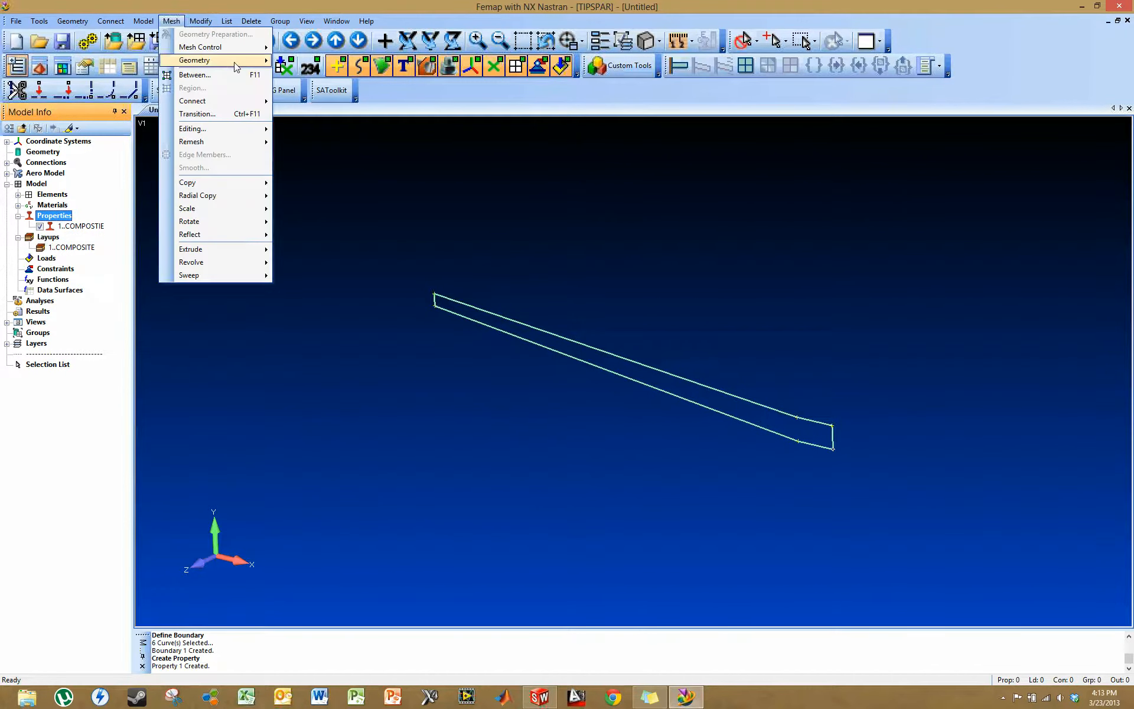
mouse_move(238, 61)
left_click(322, 92)
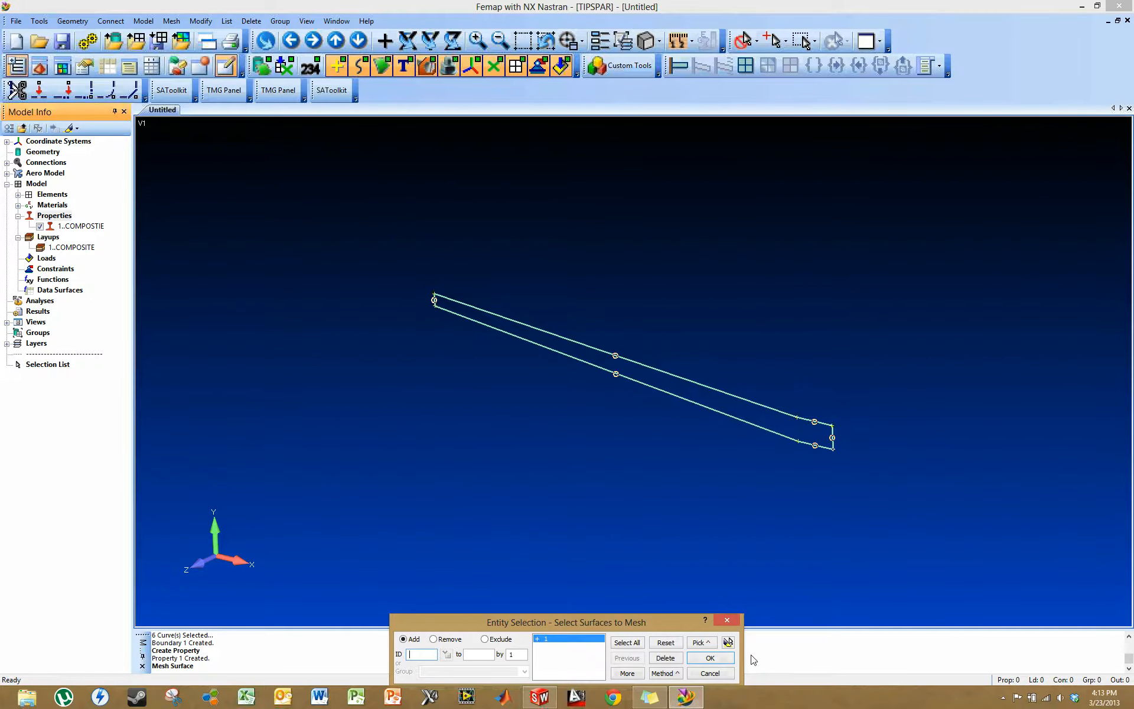
left_click(719, 659)
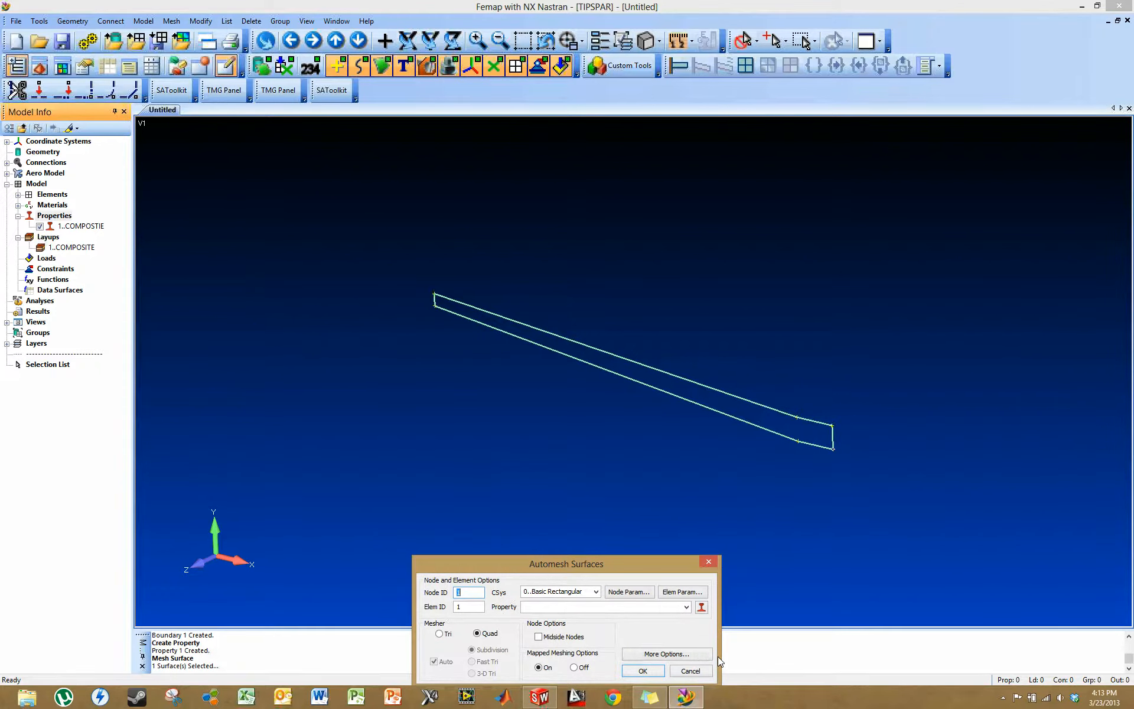
left_click(656, 607)
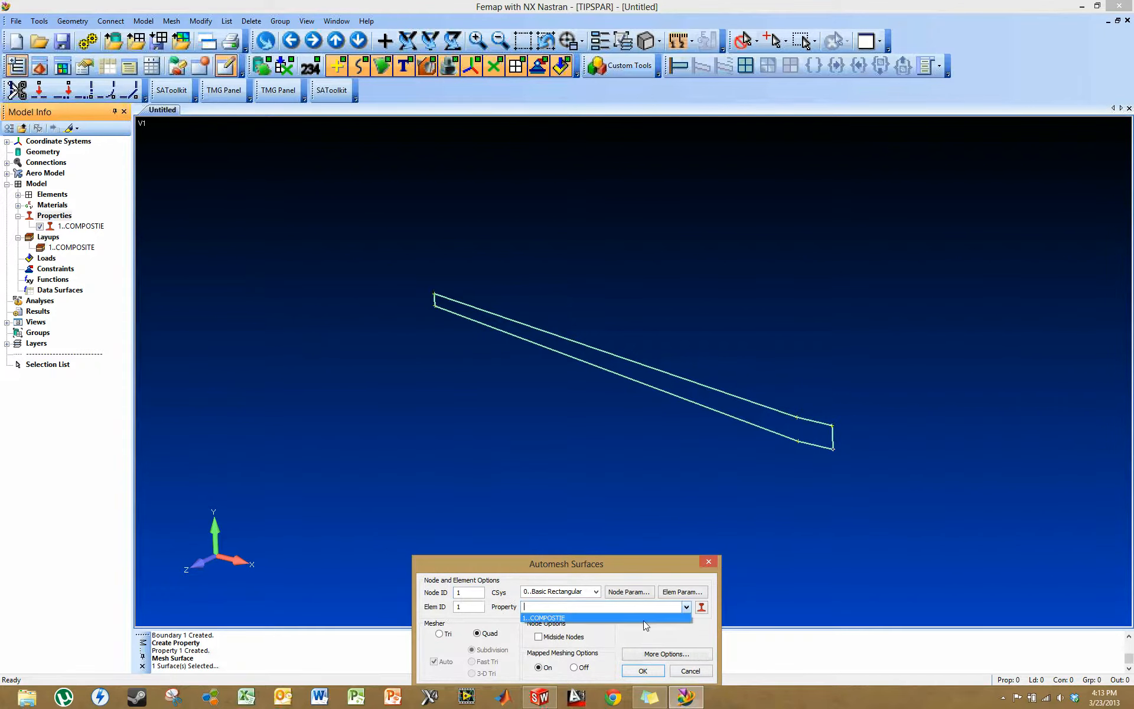
left_click(629, 619)
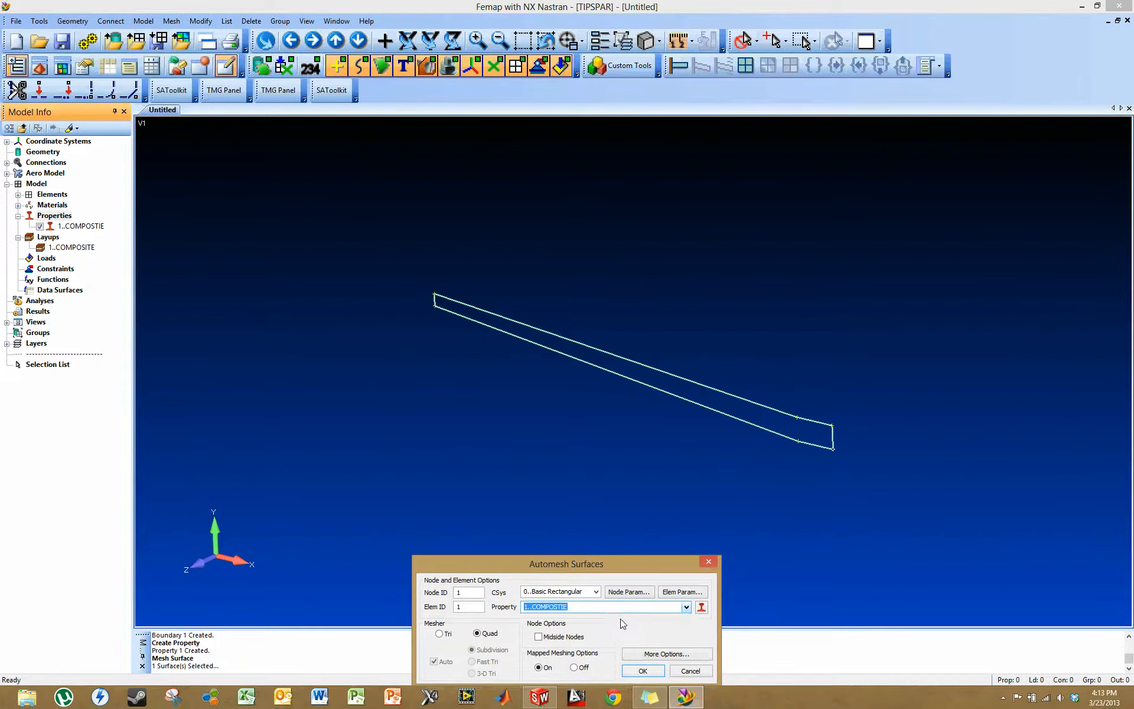
left_click(643, 671)
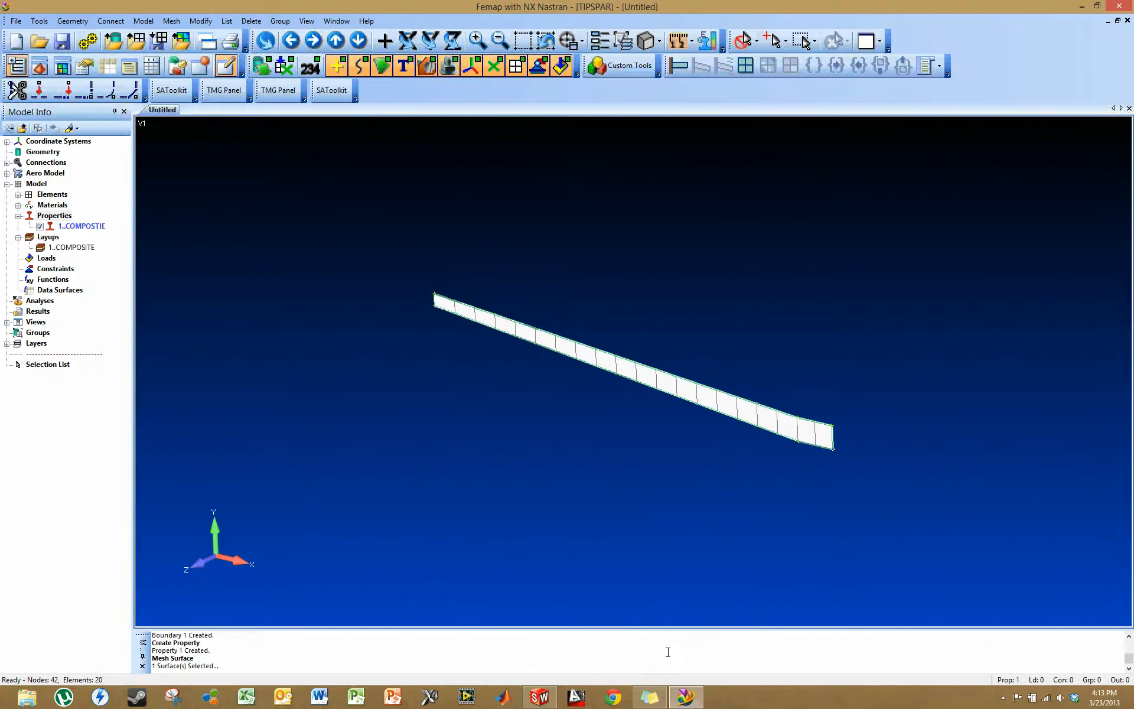
- Create a new standard load set titled LOADS
scroll(703, 374, "up", 1)
middle_click_drag(704, 373, 673, 335)
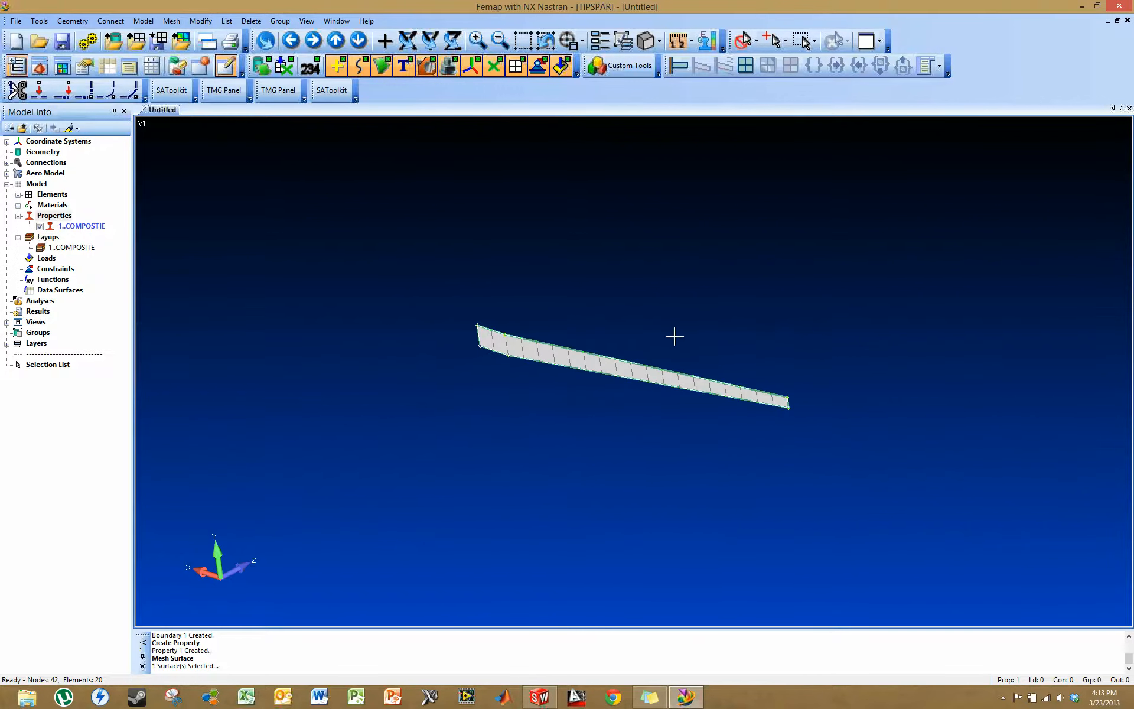
right_click(50, 261)
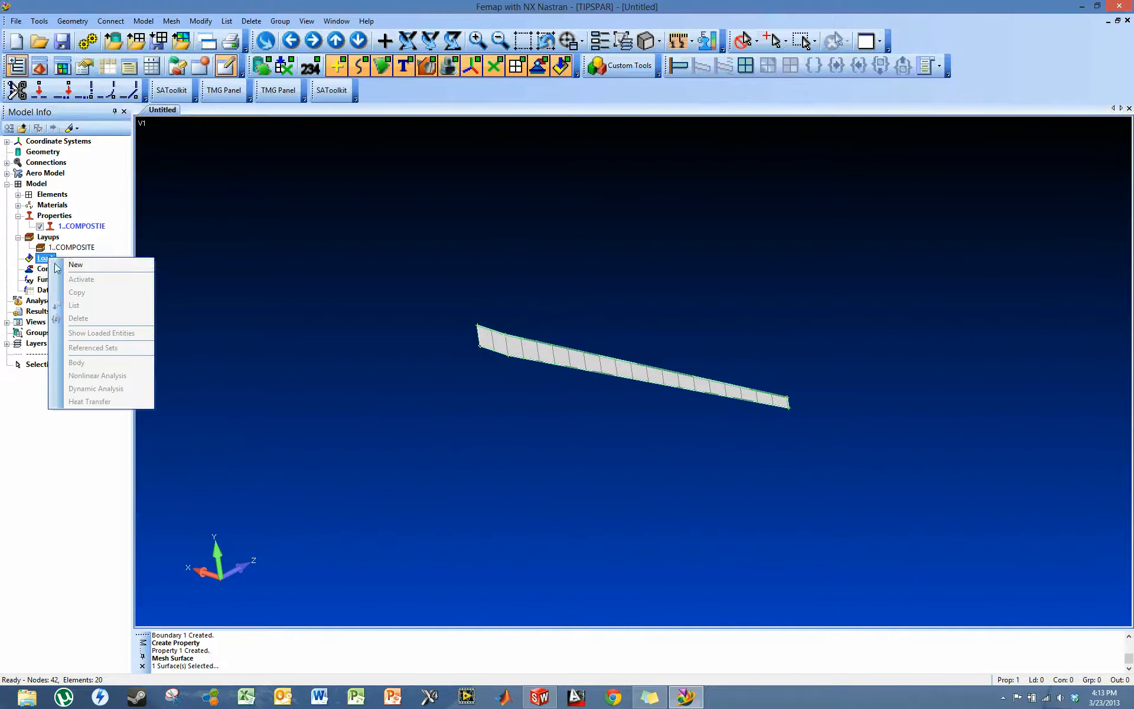
left_click(76, 265)
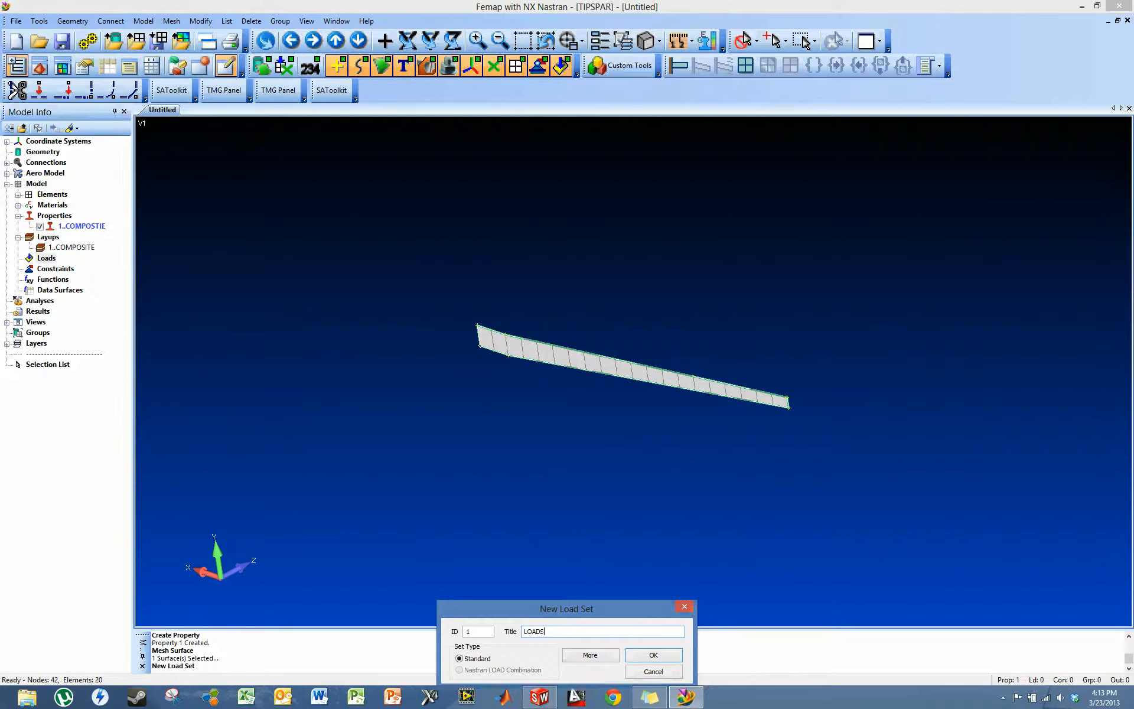
type("LOADS")
key("Return")
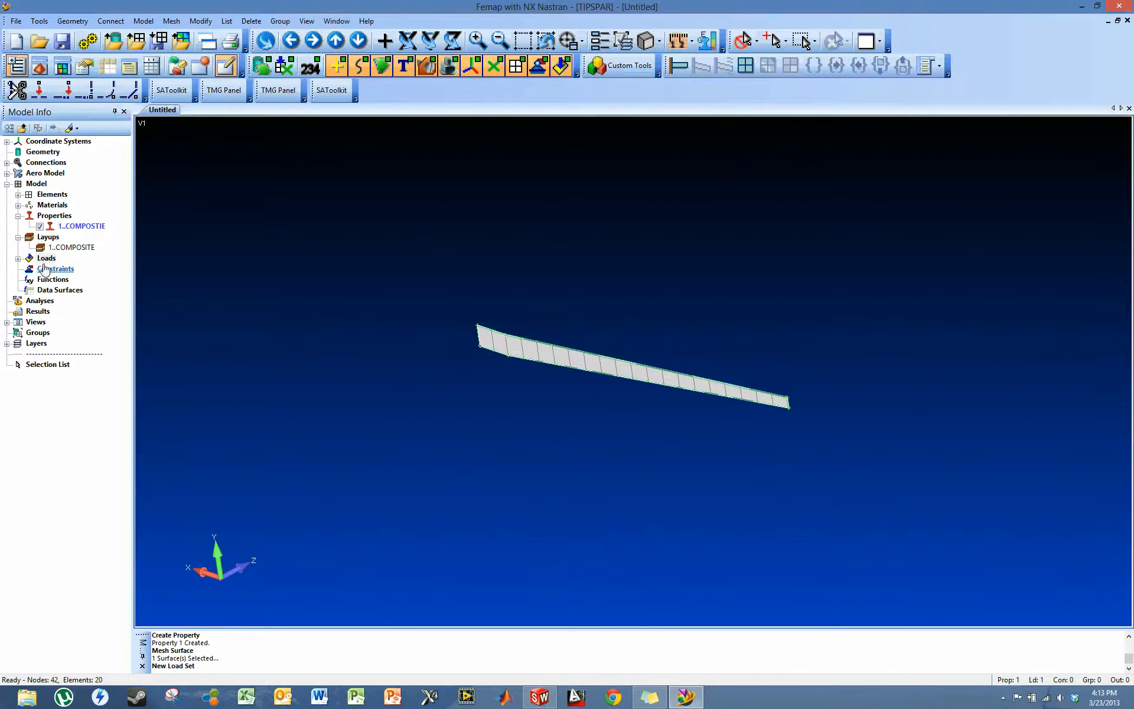
- Create a new standard constraint set titled CONS
right_click(45, 270)
left_click(76, 276)
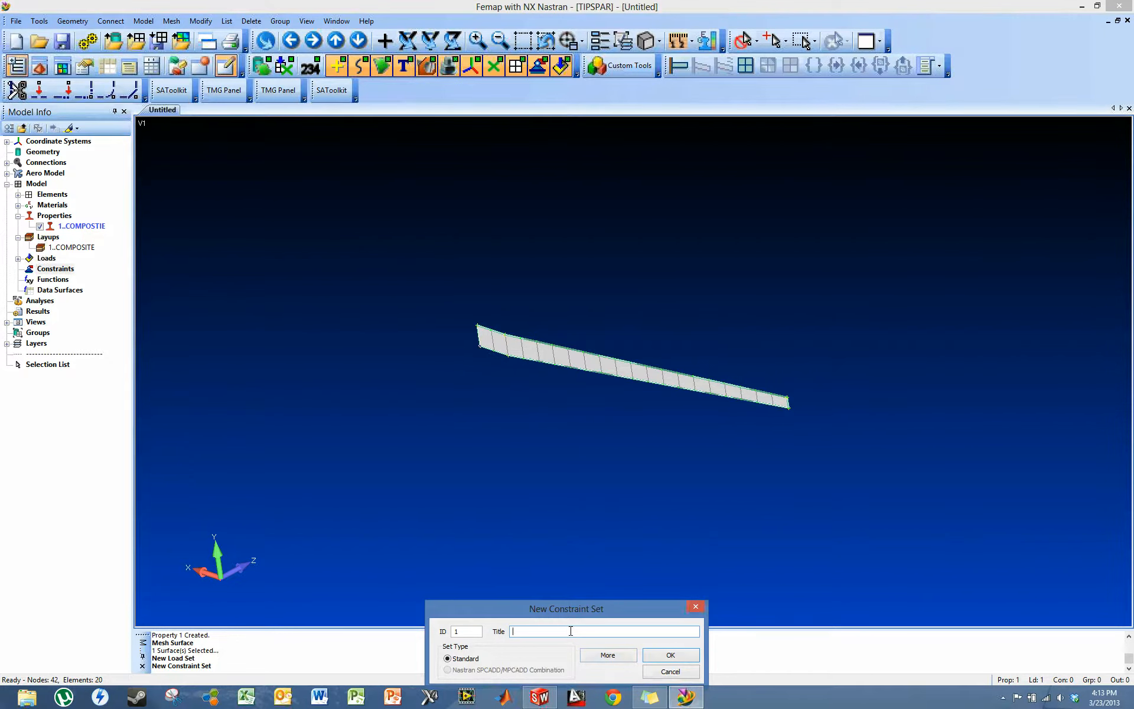
type("cCONS")
key("BackSpace")
key("BackSpace")
key("BackSpace")
key("BackSpace")
key("BackSpace")
type("CONS")
key("Return")
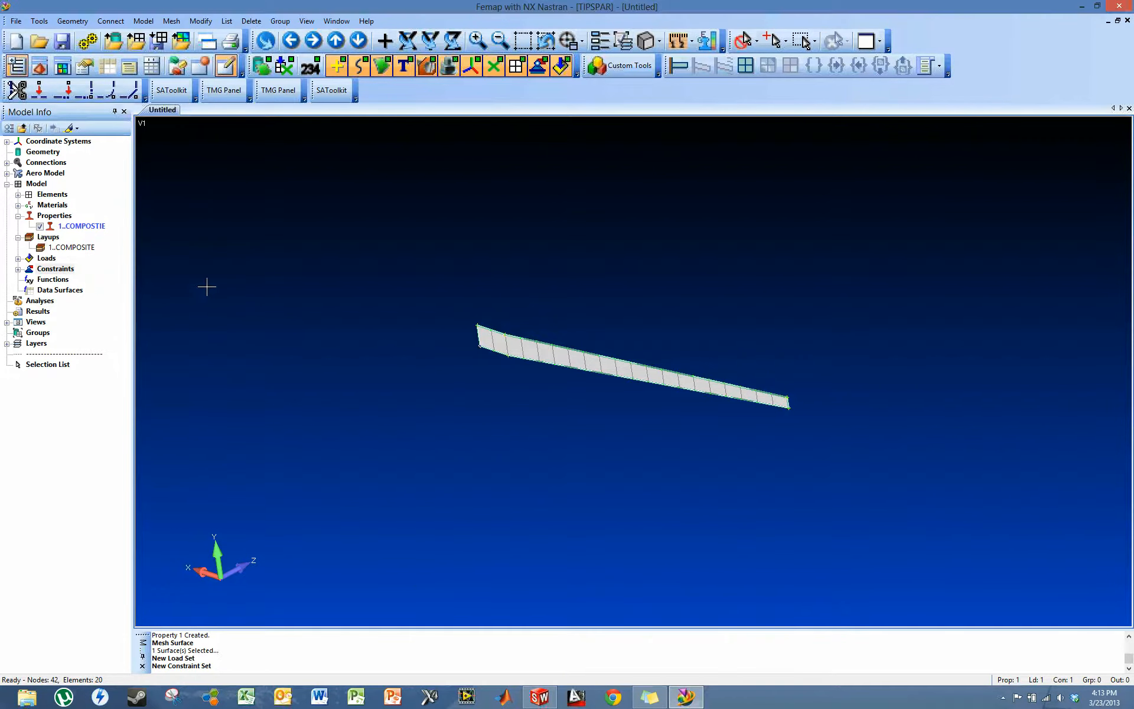
- Add a fixed nodal constraint to the CONS set on the two corner nodes at the spar's wide end
left_click(19, 259)
left_click(18, 280)
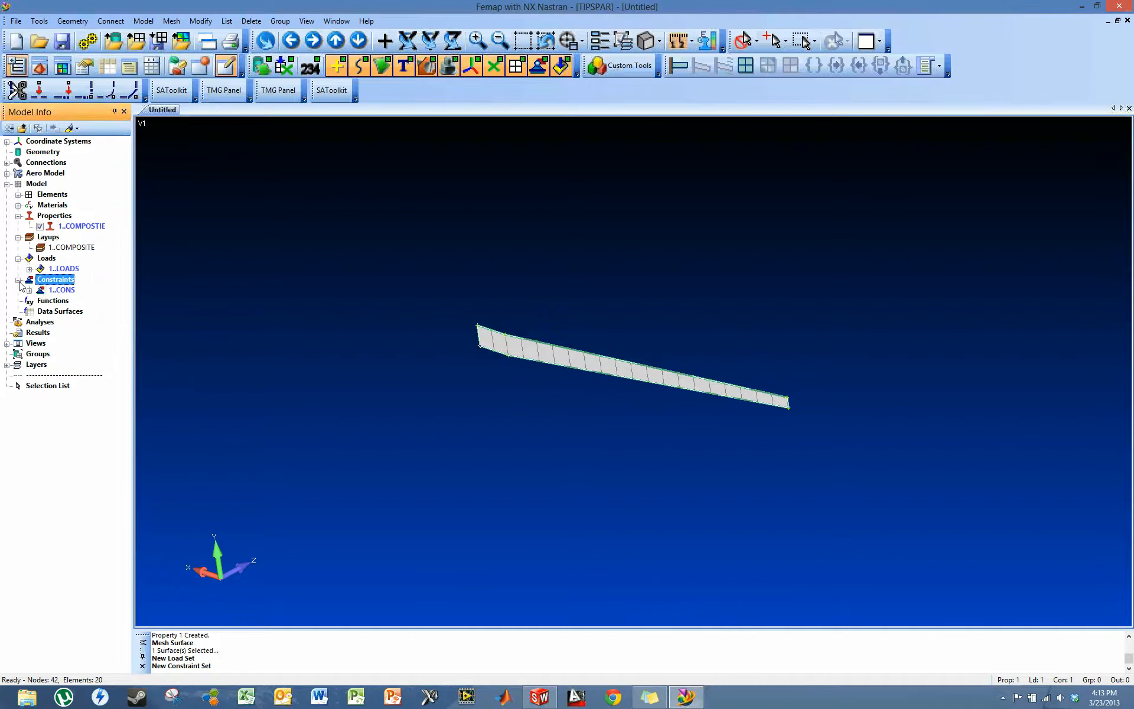
left_click(29, 290)
right_click(71, 301)
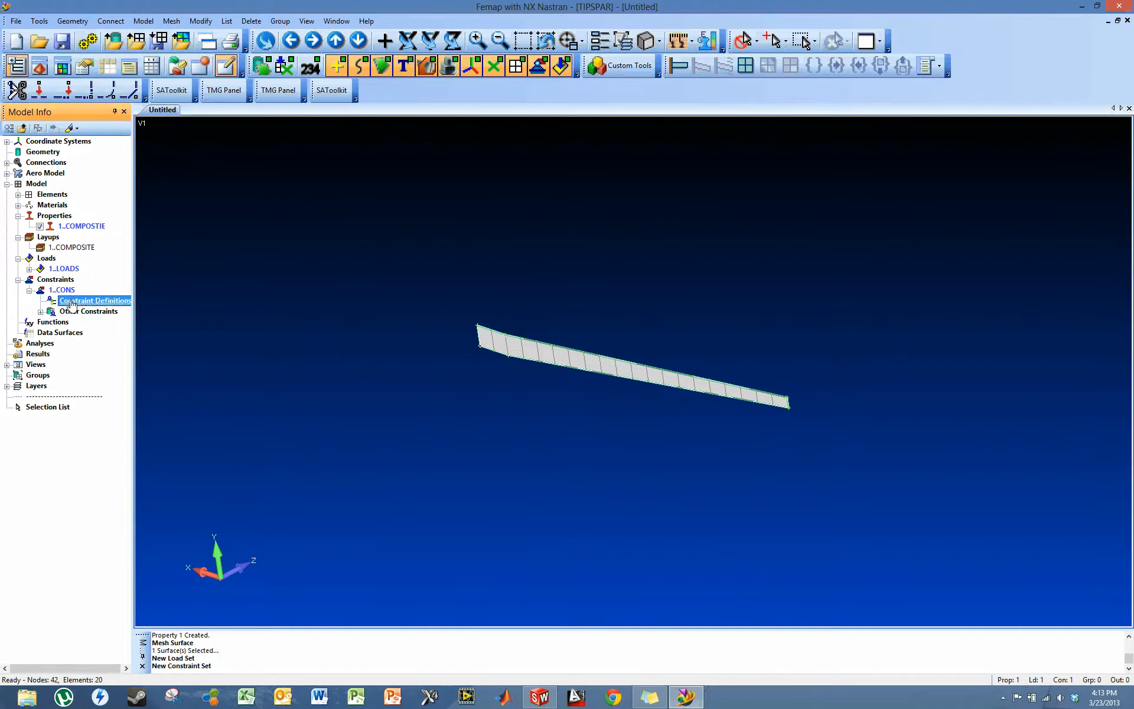
left_click(102, 307)
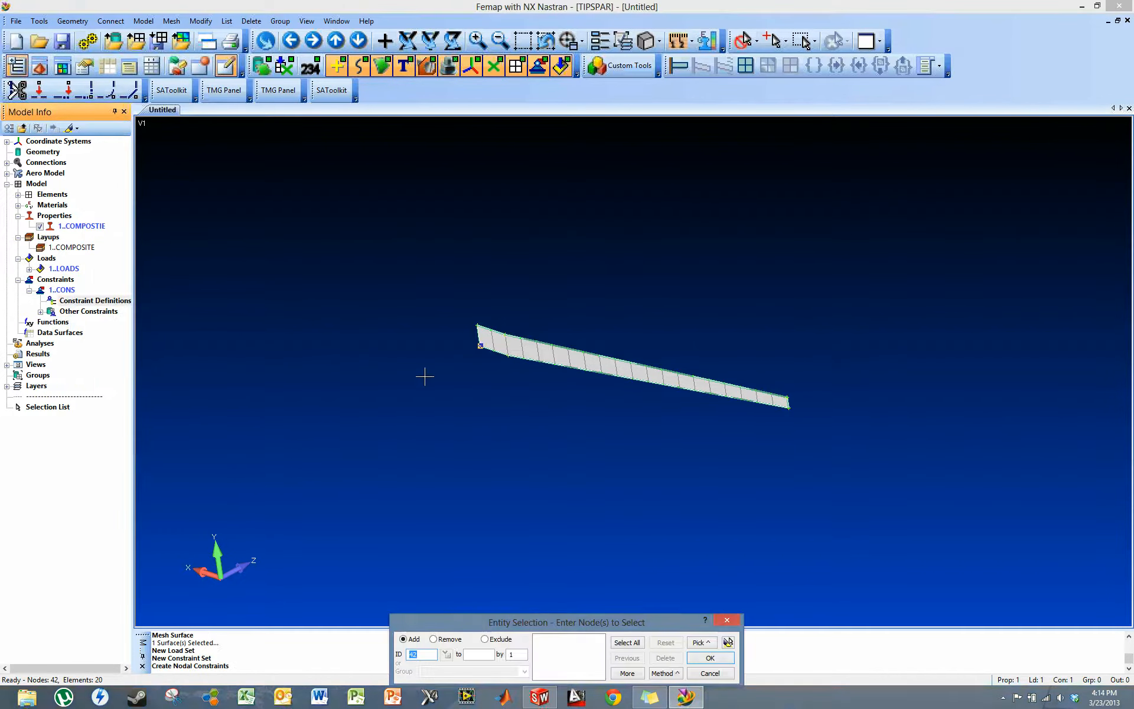
left_click(426, 333)
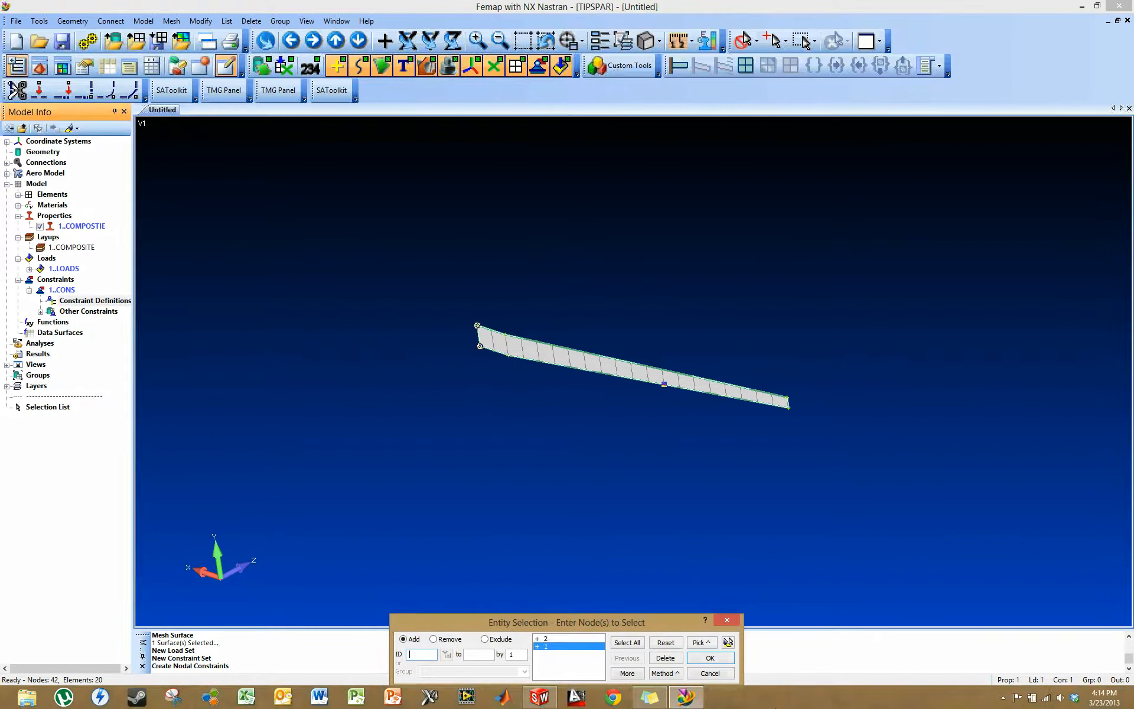
left_click(711, 658)
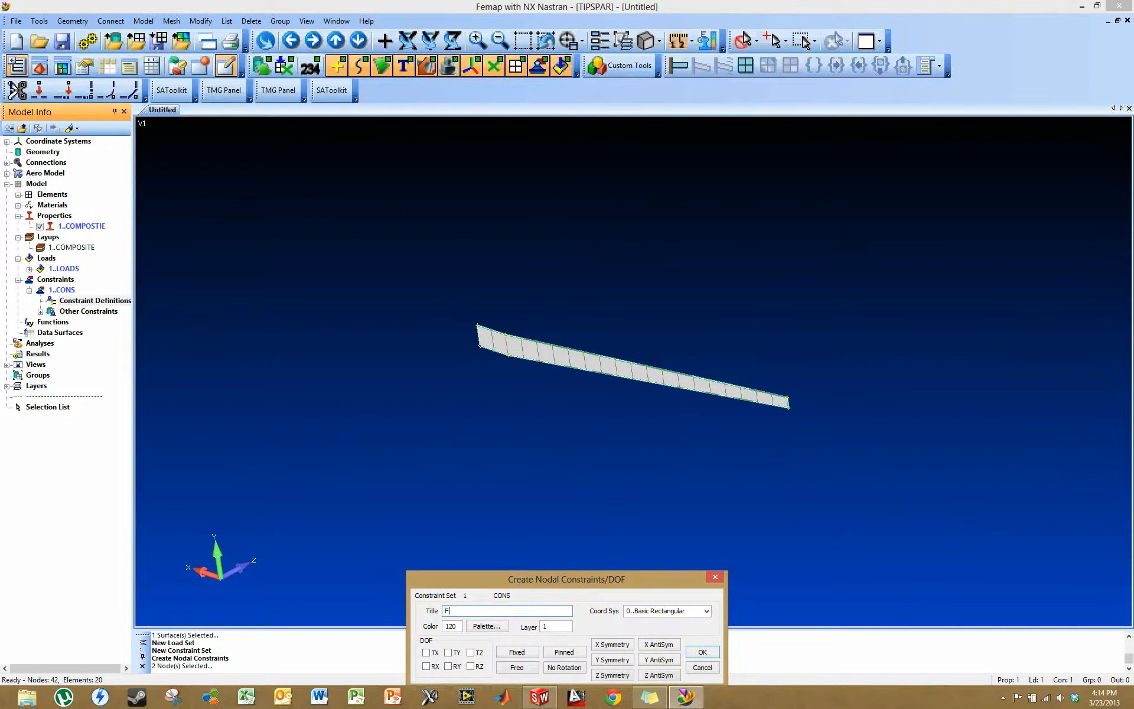
left_click(520, 653)
left_click(700, 652)
- Add a nodal force titled TIP LOAD to the LOADS set on the two tip nodes, with only FY active at 5
middle_click_drag(334, 352, 366, 305)
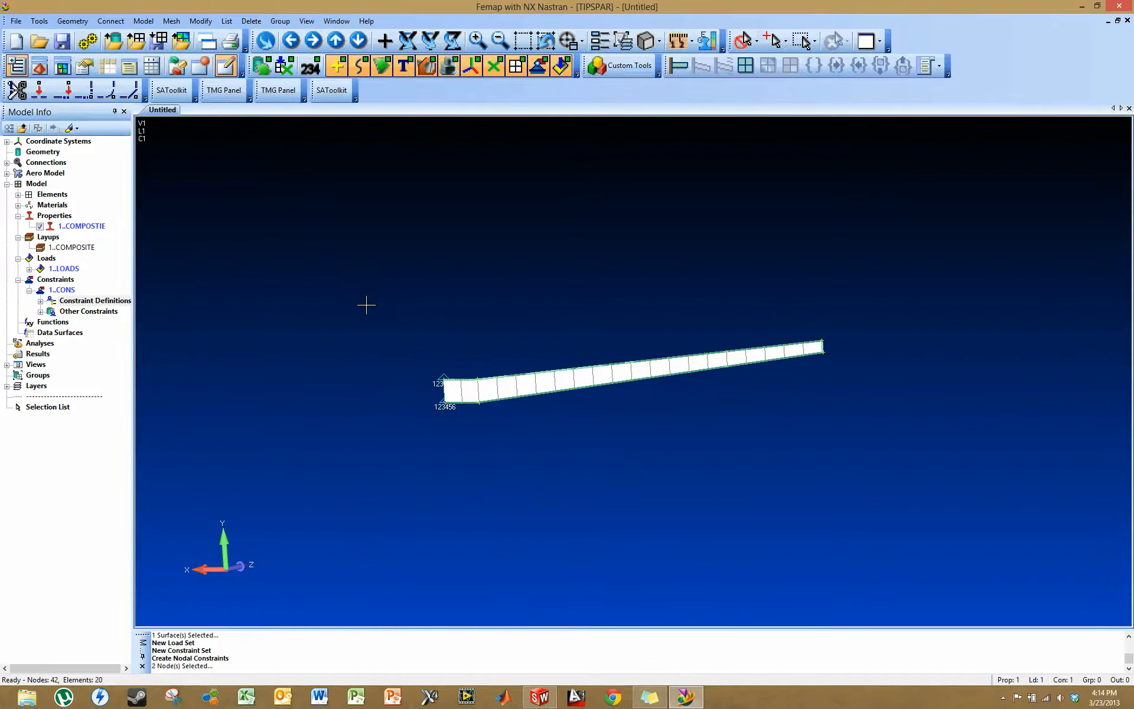
left_click(29, 269)
right_click(85, 280)
left_click(108, 290)
left_click(912, 405)
left_click(909, 364)
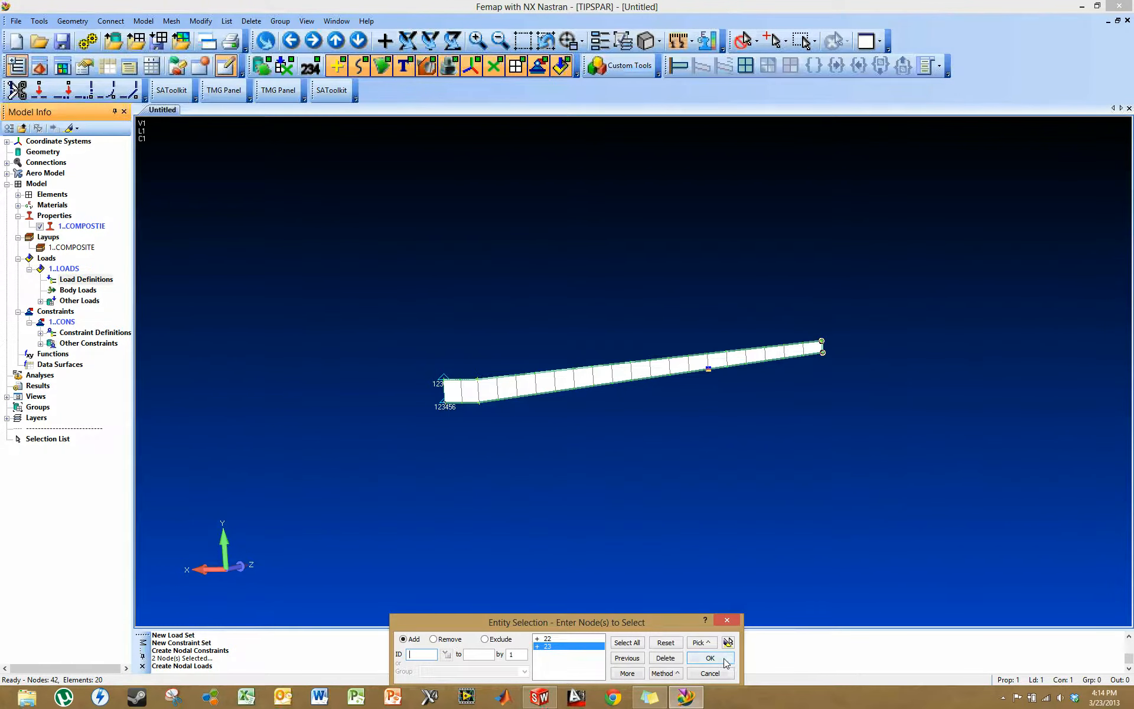
left_click(726, 659)
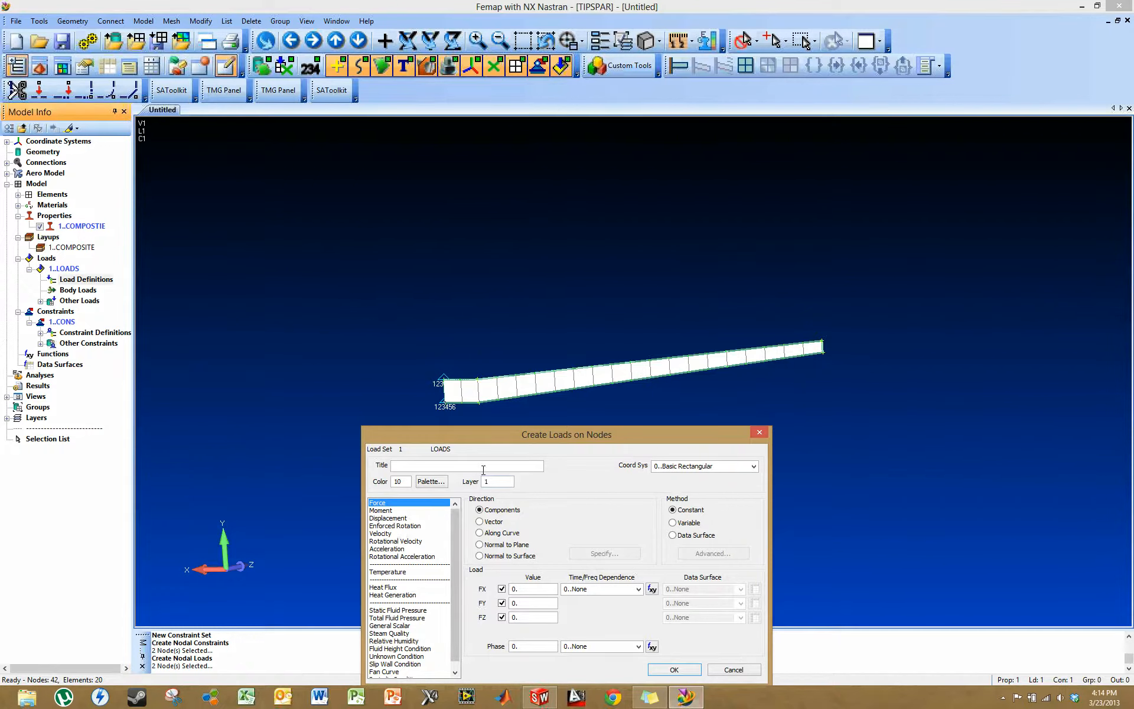
left_click(502, 588)
left_click(502, 617)
type("5")
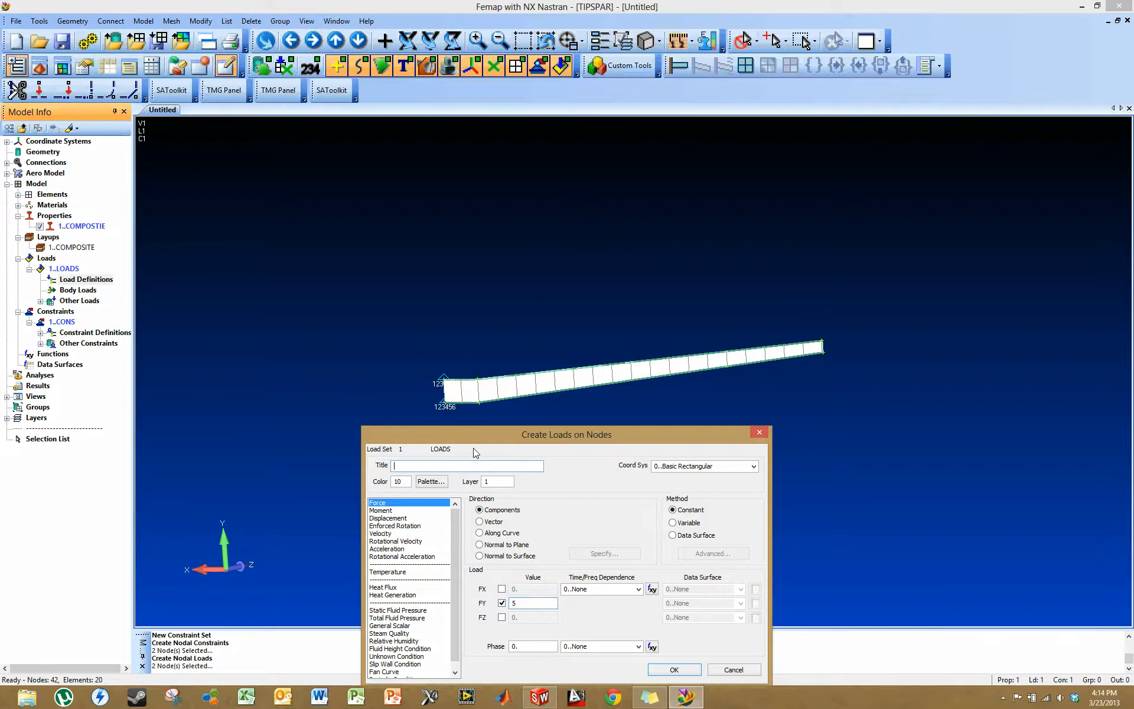
type("TIP LOAD")
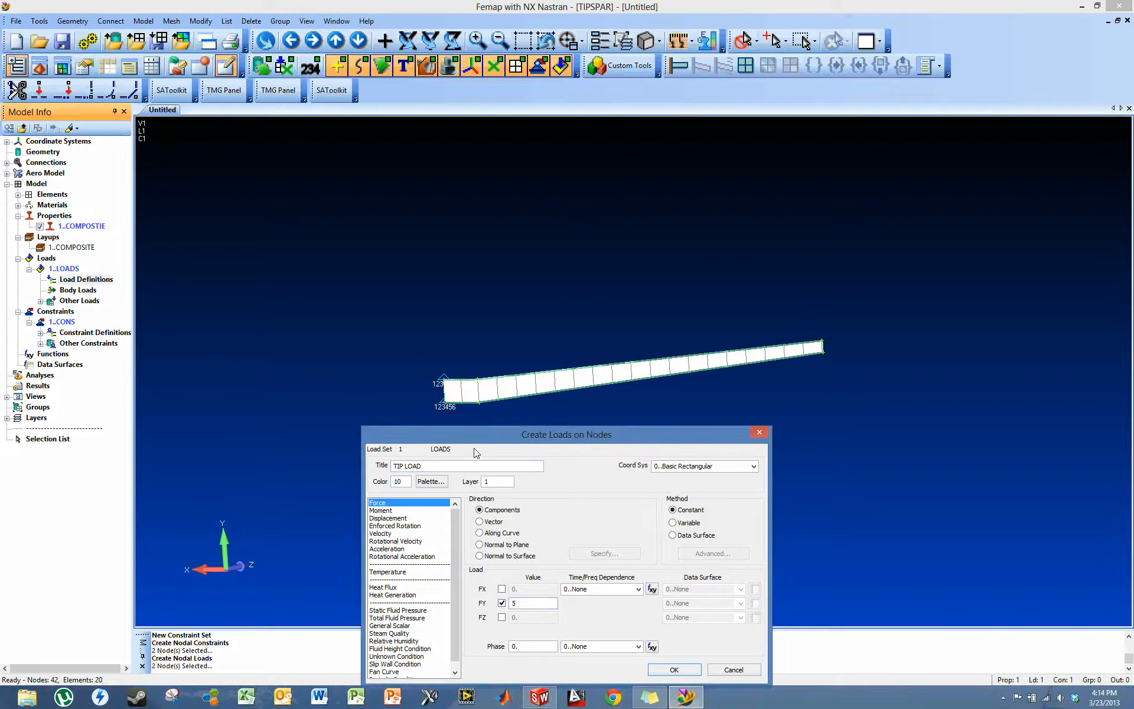
left_click(674, 670)
middle_click_drag(748, 486, 854, 369)
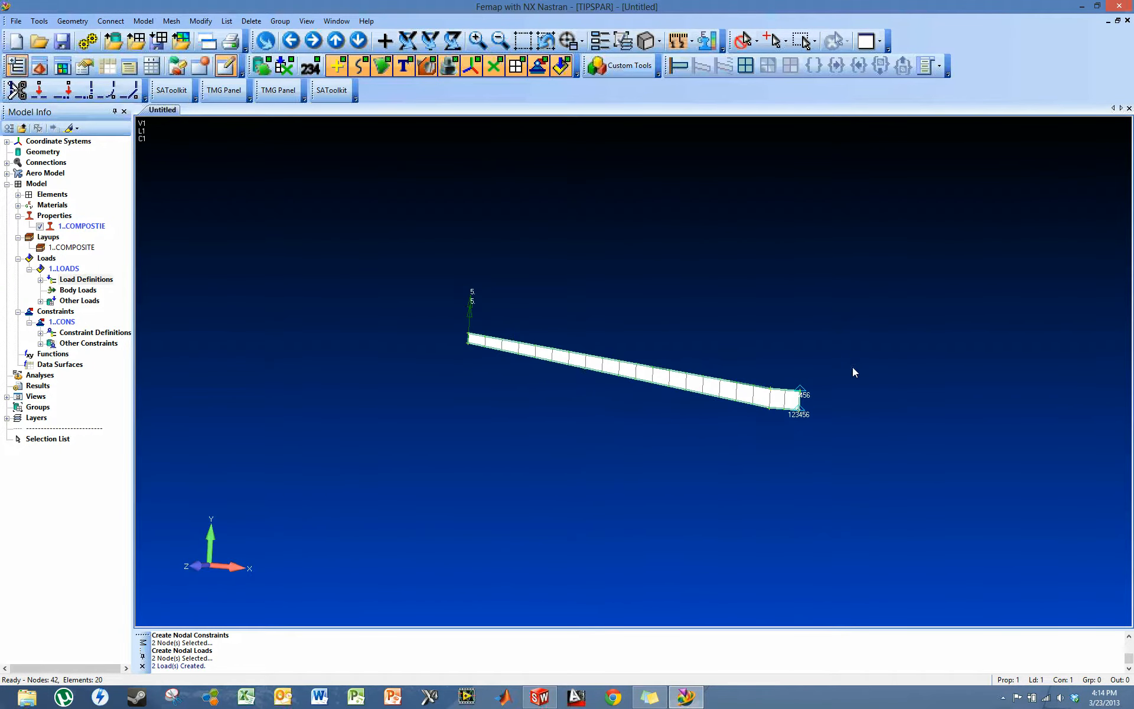
- Create a static analysis set titled TIPSPAR that uses ABAQUS as the analysis program
right_click(39, 375)
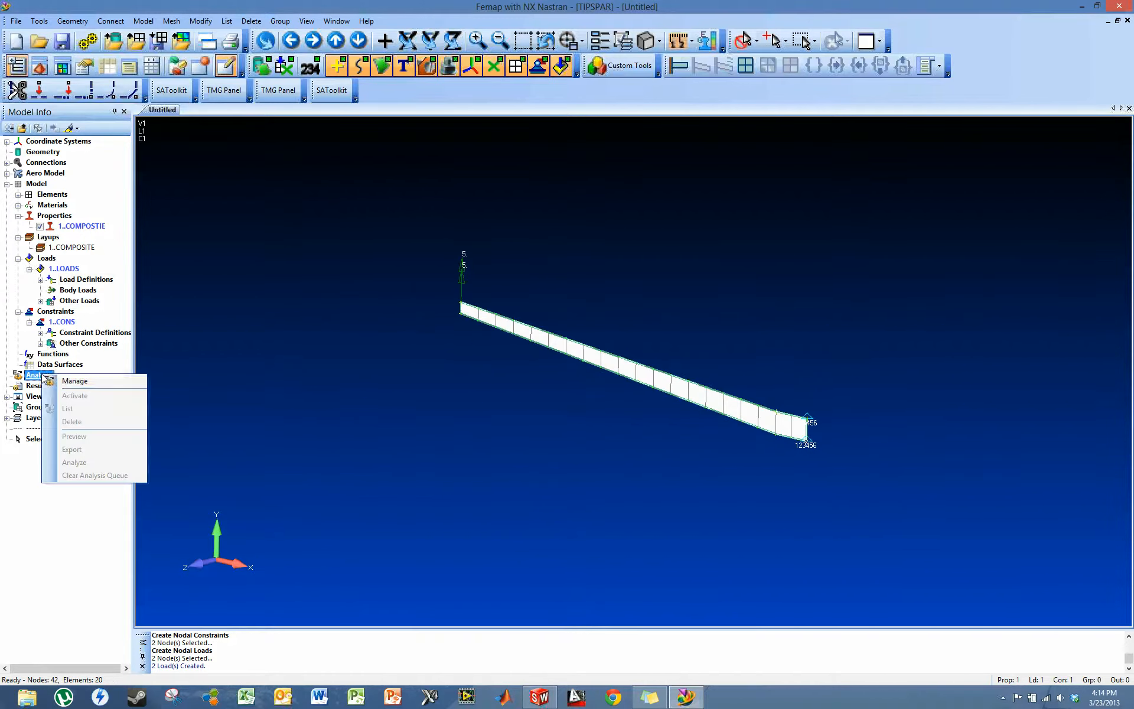
left_click(65, 381)
left_click(674, 440)
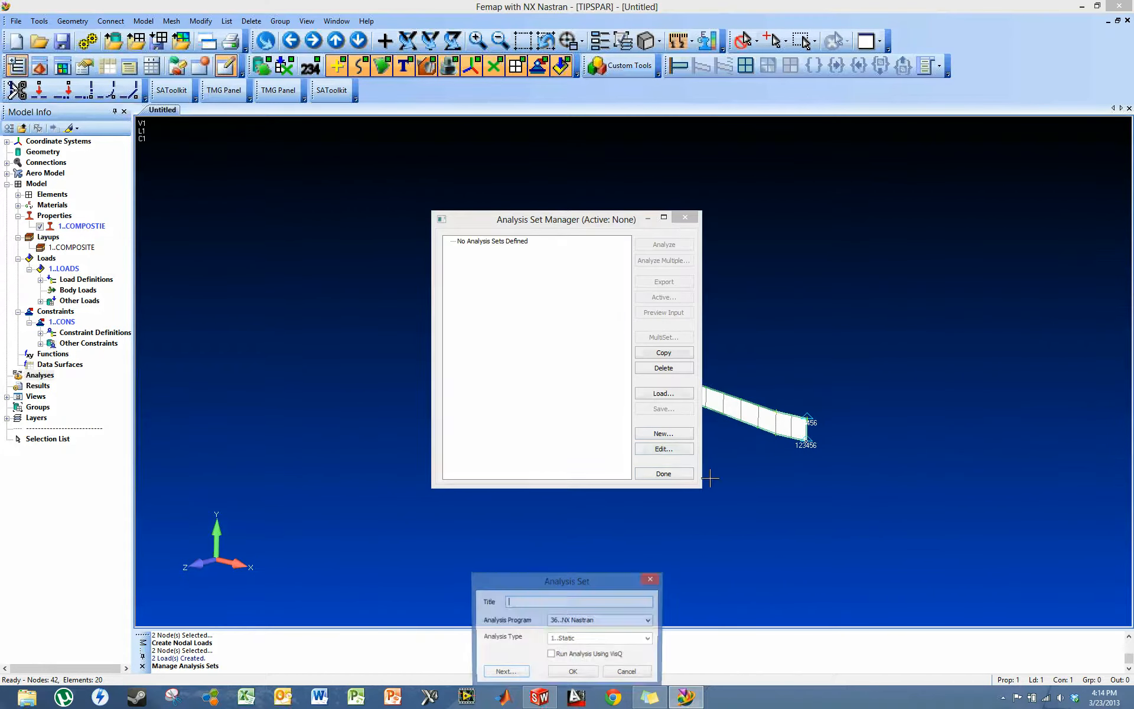
type("TIPSPAR")
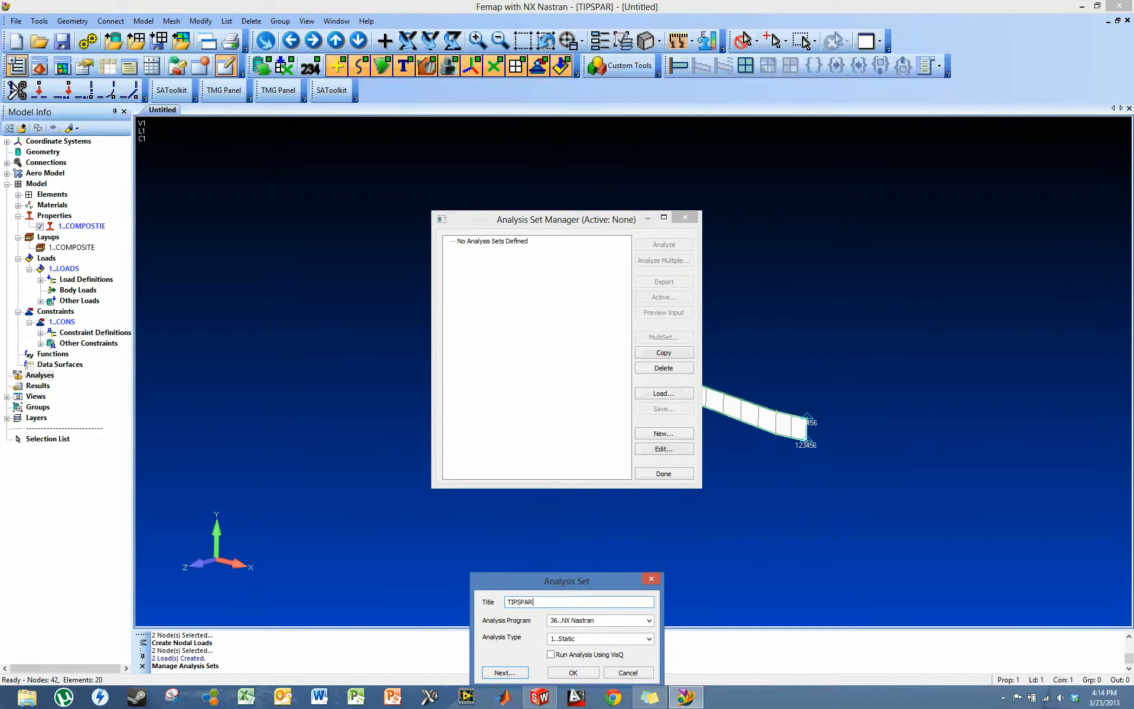
left_click(653, 622)
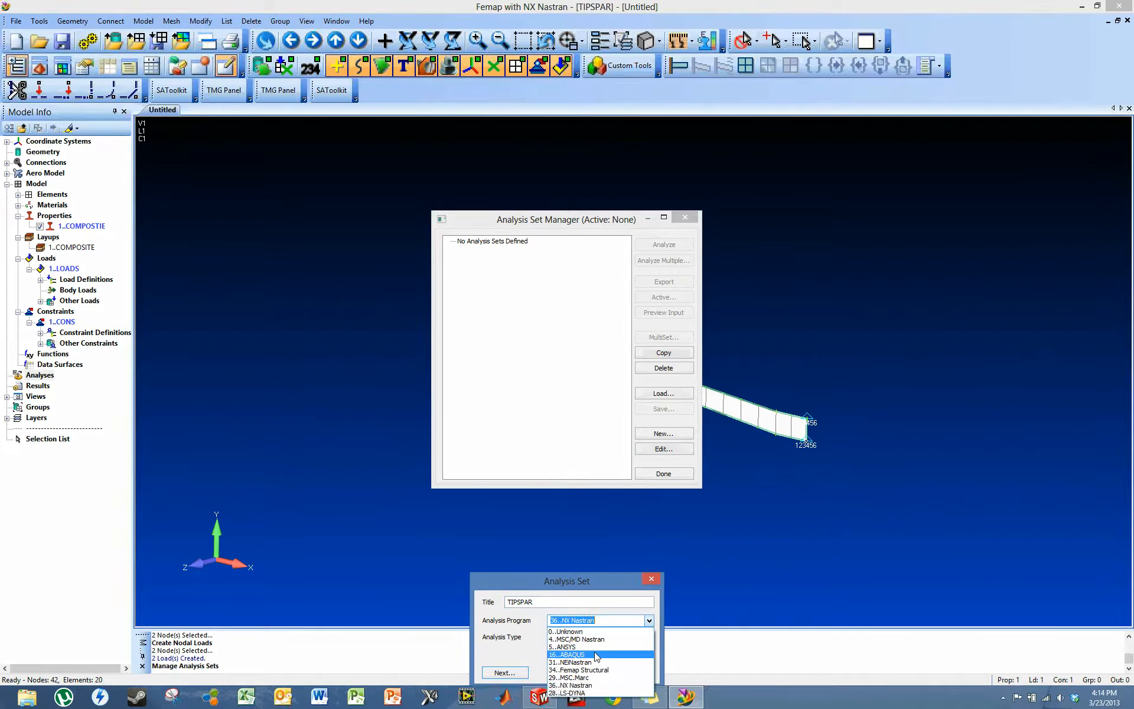
left_click(590, 655)
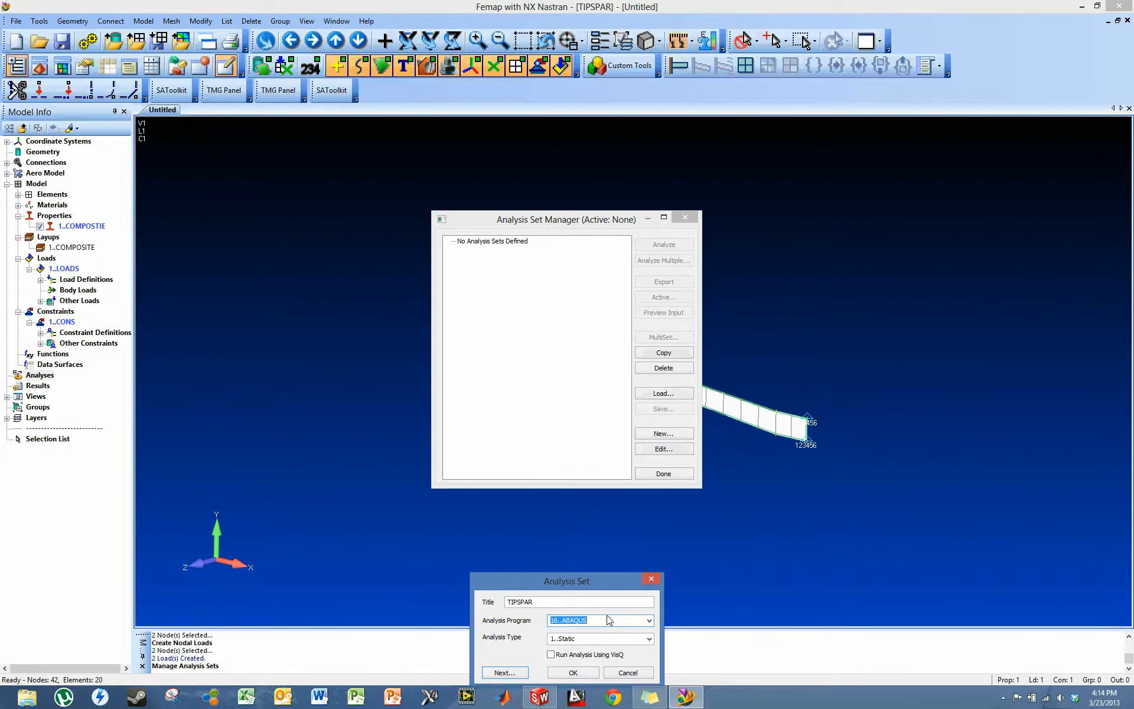
left_click(574, 674)
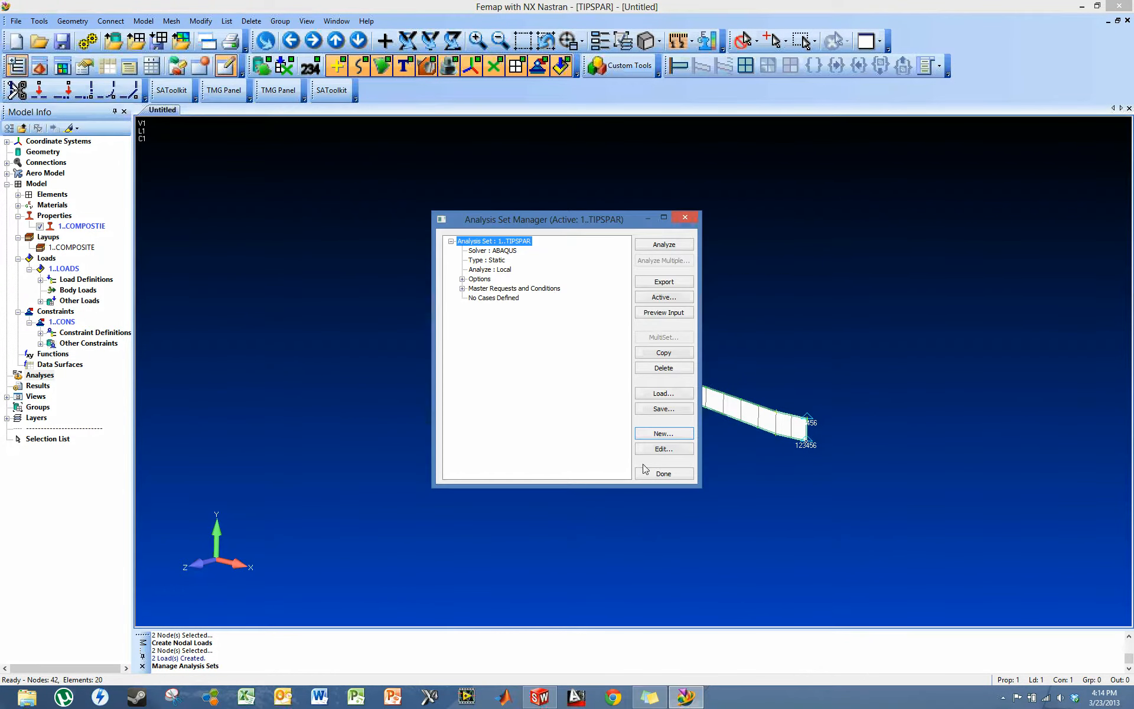
- Export the TIPSPAR analysis set as an ABAQUS input file named TIPSPAR in the TIPSPAR folder
left_click(664, 281)
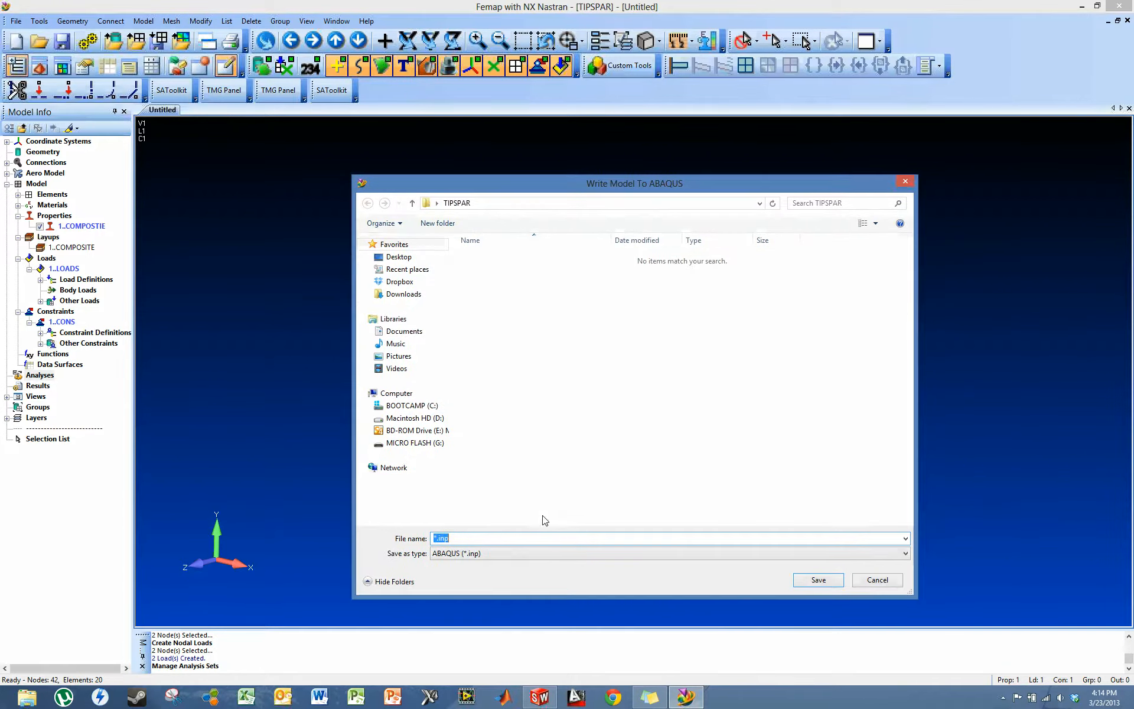
type("TIPSPAR")
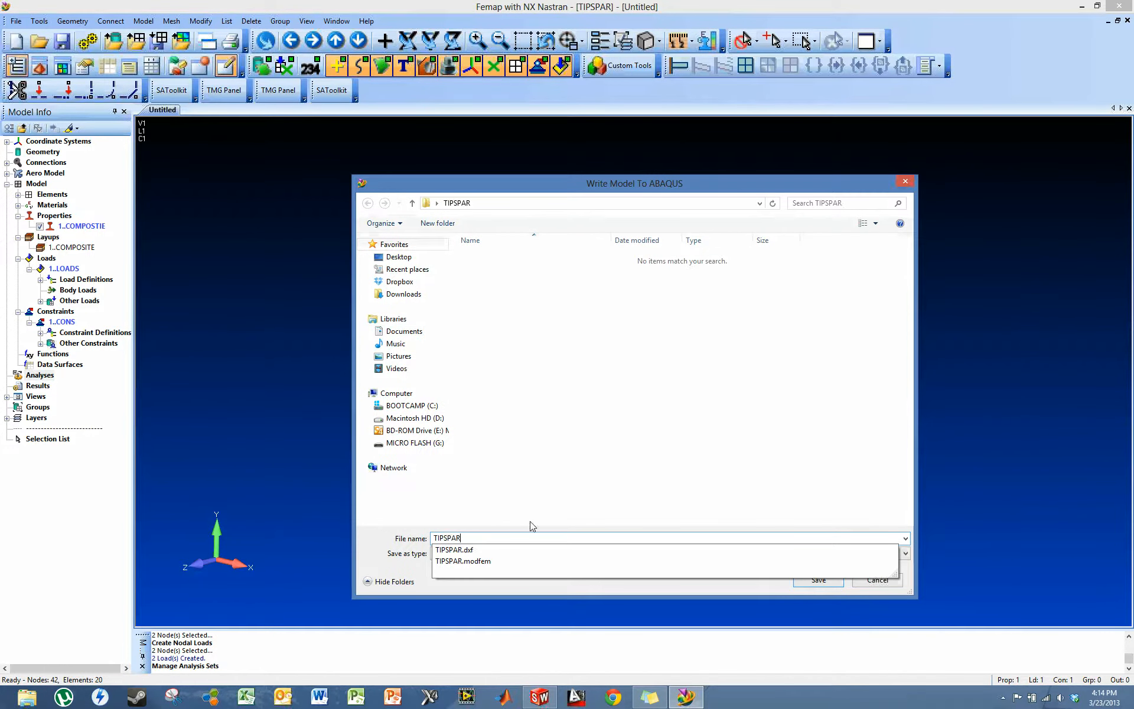
left_click(832, 581)
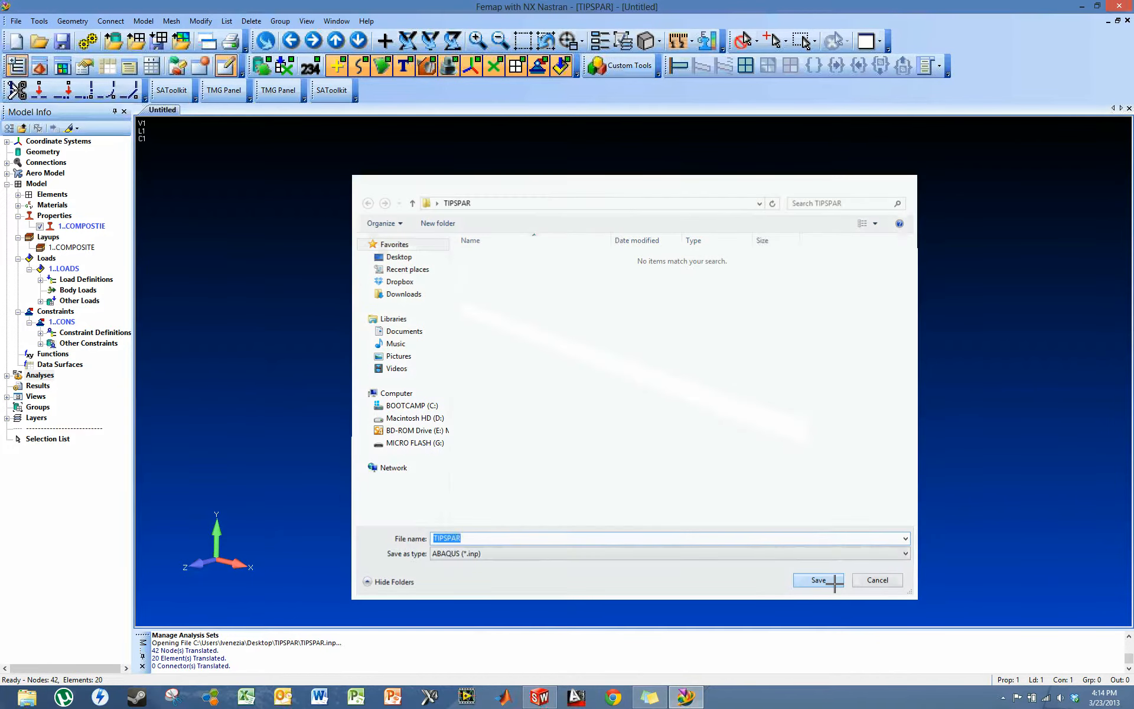
- Switch to the Abaqus command window and change the working directory to the TIPSPAR folder on the user's desktop
key("alt+Tab")
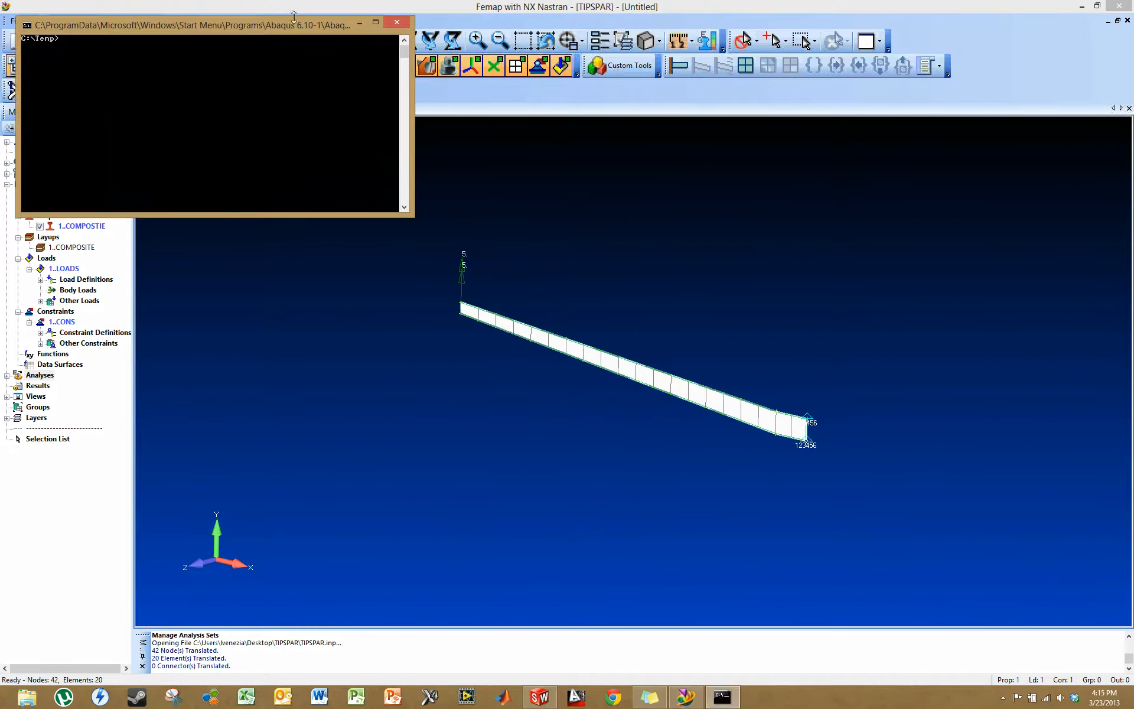
type("CD ..")
key("Return")
type("CD USERS")
key("Return")
type("CD LVENEZIA")
key("Return")
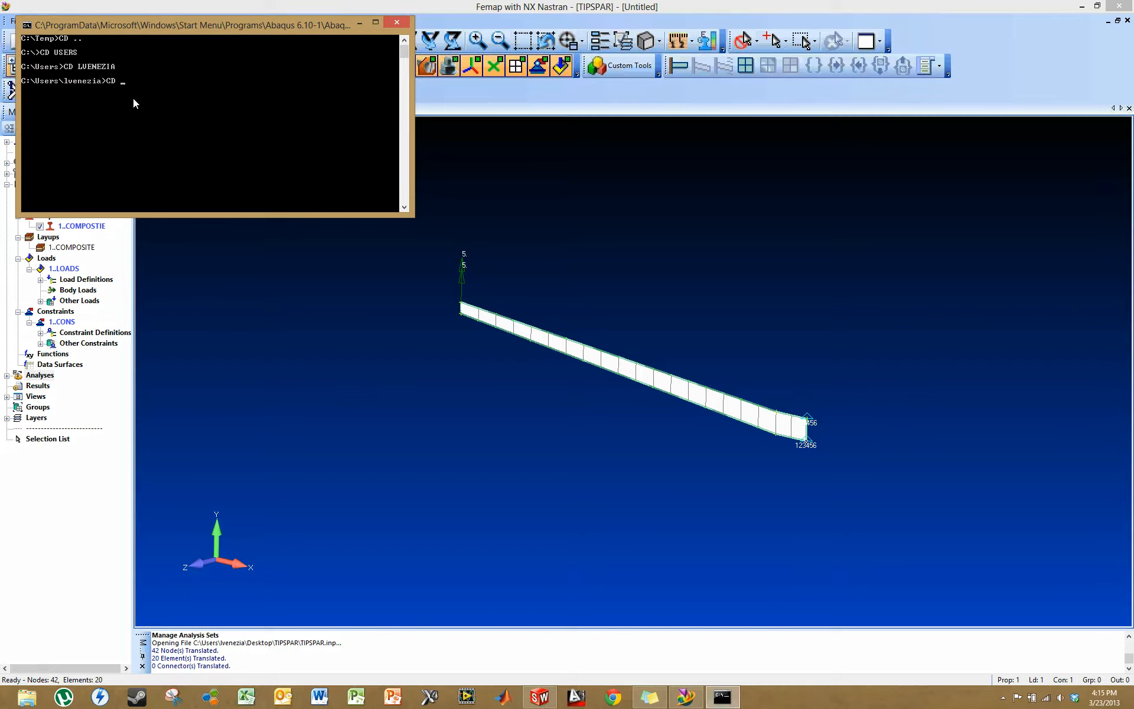
type("CD DESKTOP")
key("Return")
type("CD TIPSPAR")
key("Return")
- Run the Abaqus job interactively with the command ABAQUS INTER J=TIPSPAR
type("ABAQUS")
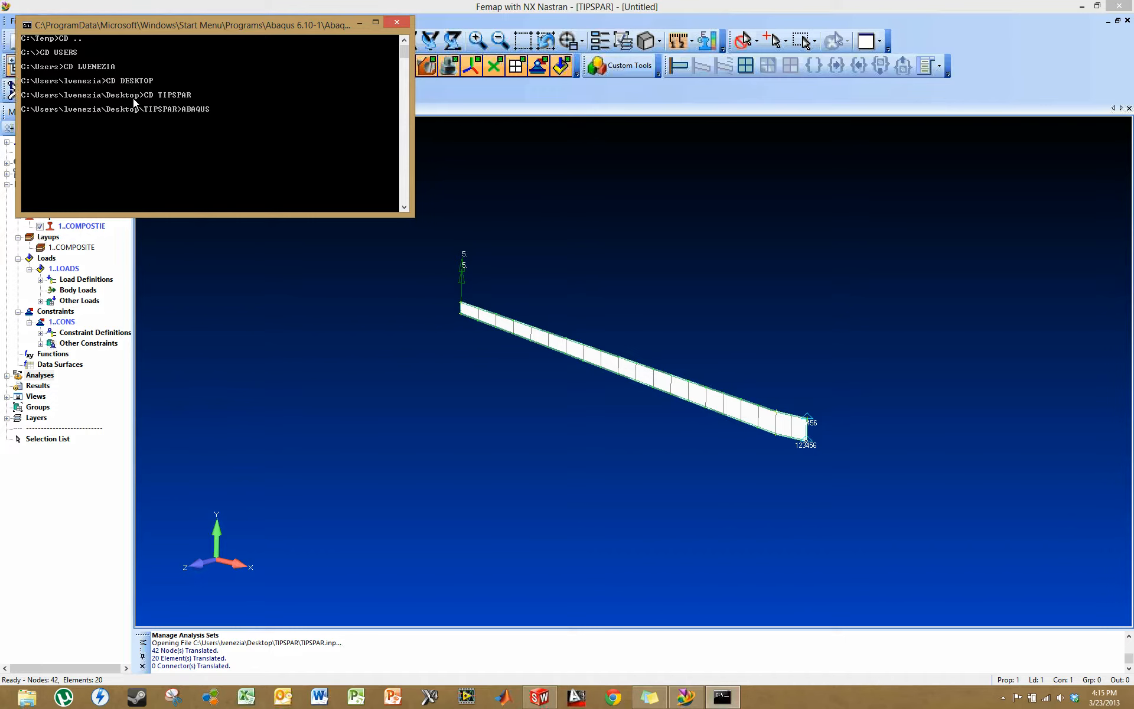
type(" INTER J=TIPSPAR")
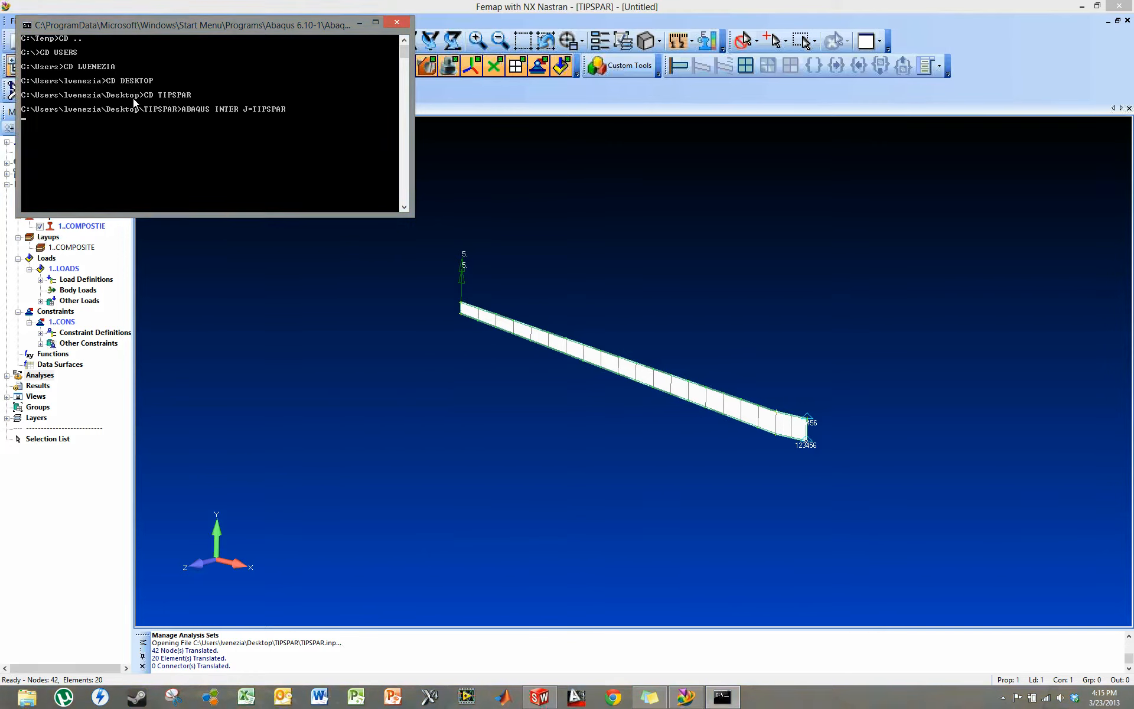
key("Return")
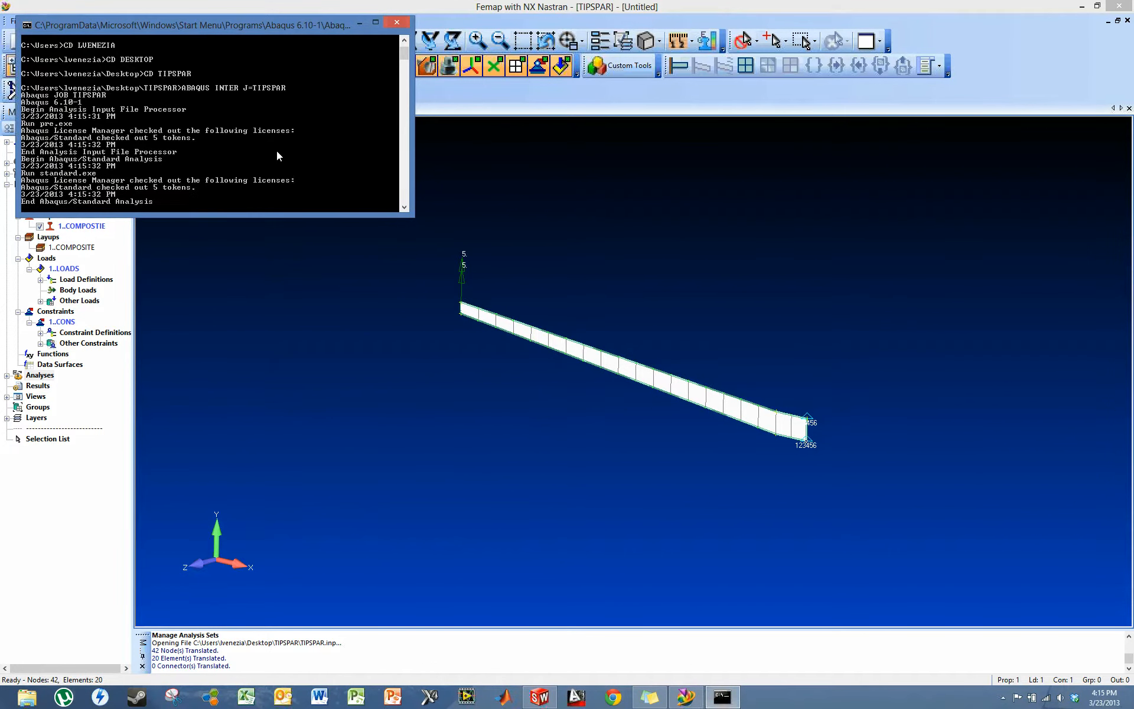
- Return to Femap and import the ABAQUS analysis results from TIPSPAR.fil
left_click(375, 22)
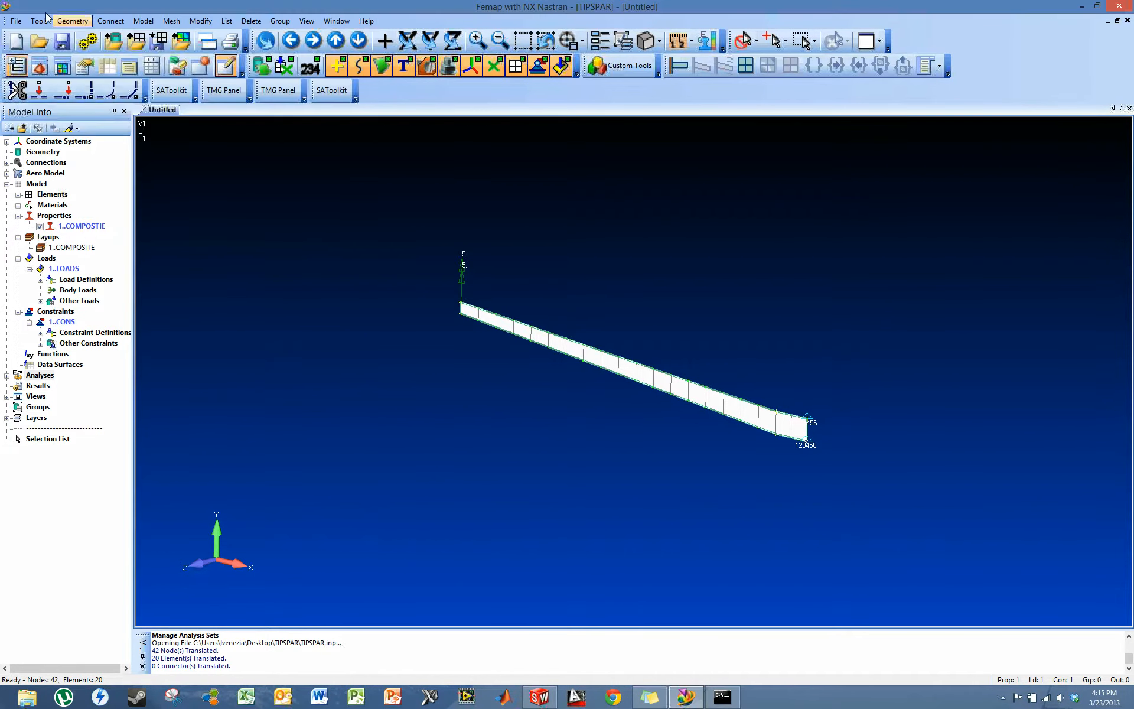
left_click(16, 22)
mouse_move(111, 155)
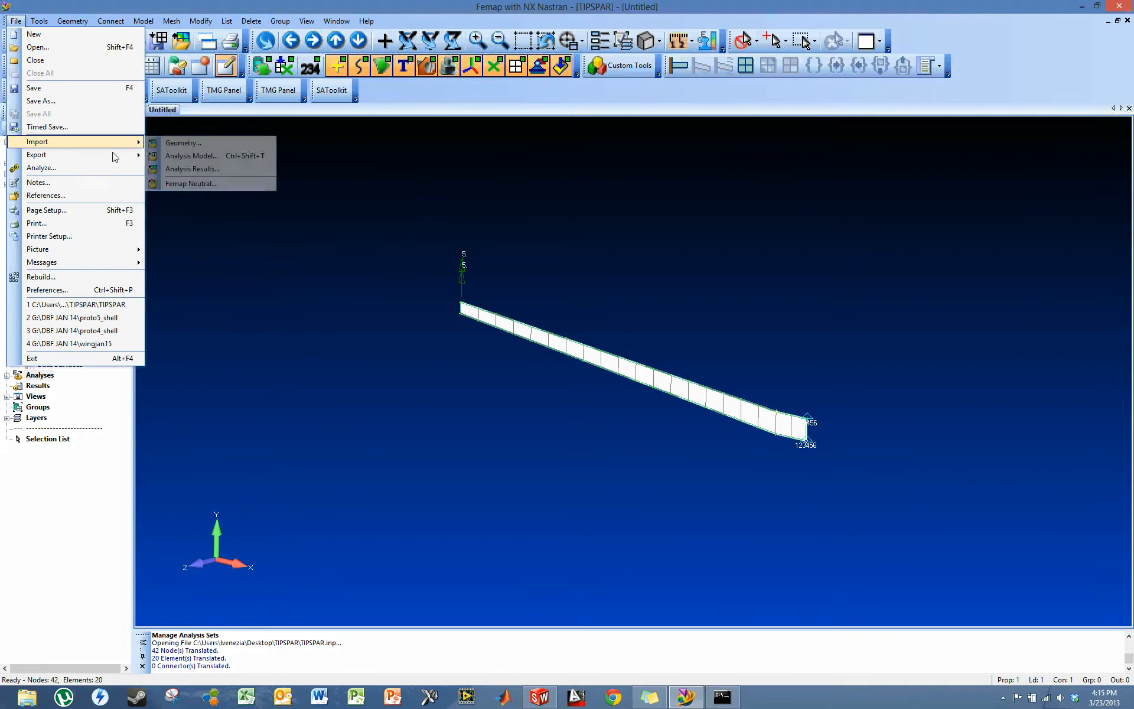
left_click(195, 169)
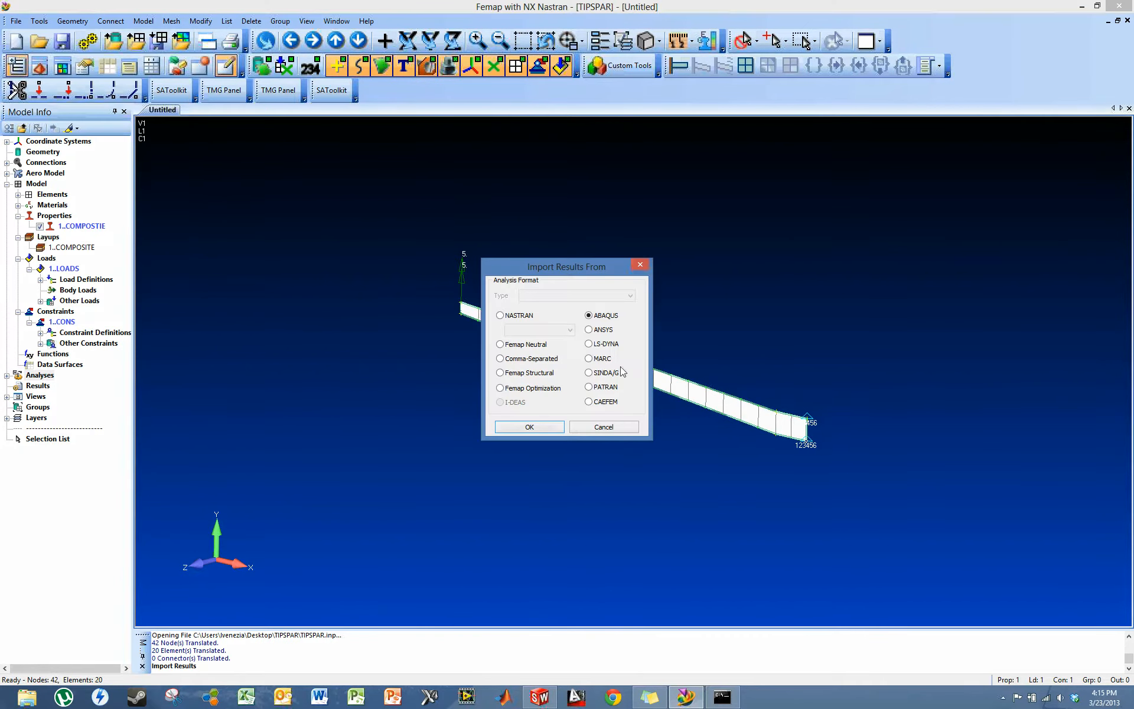
left_click(550, 429)
left_click(519, 275)
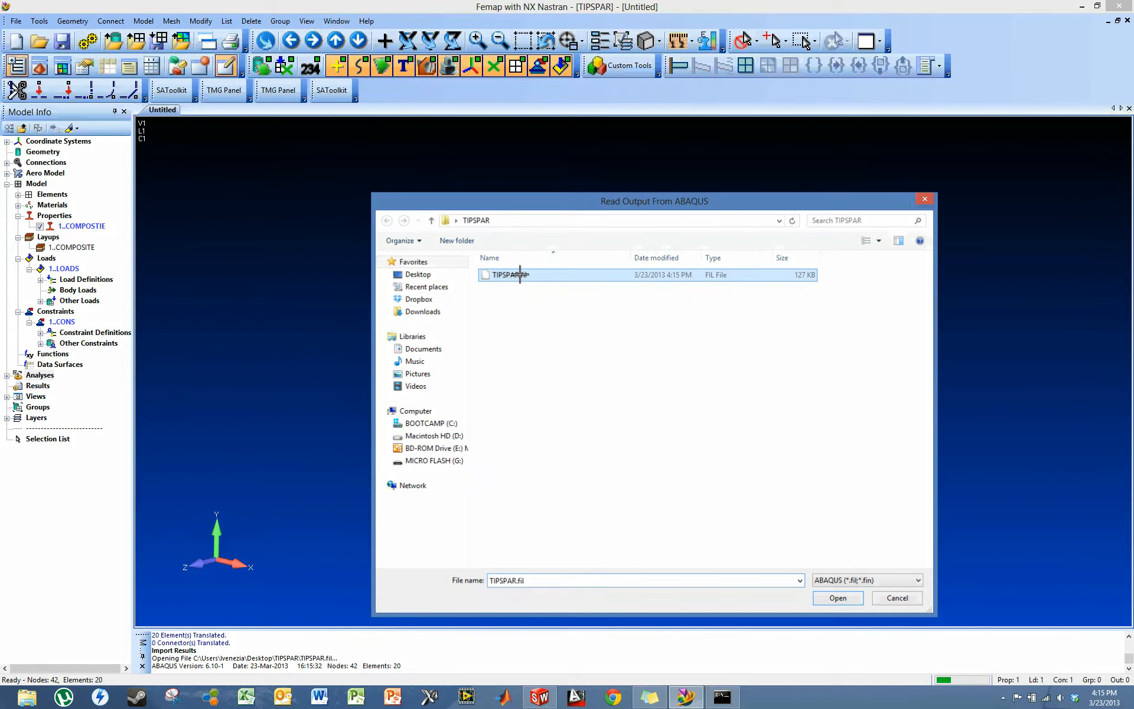
double_click(520, 275)
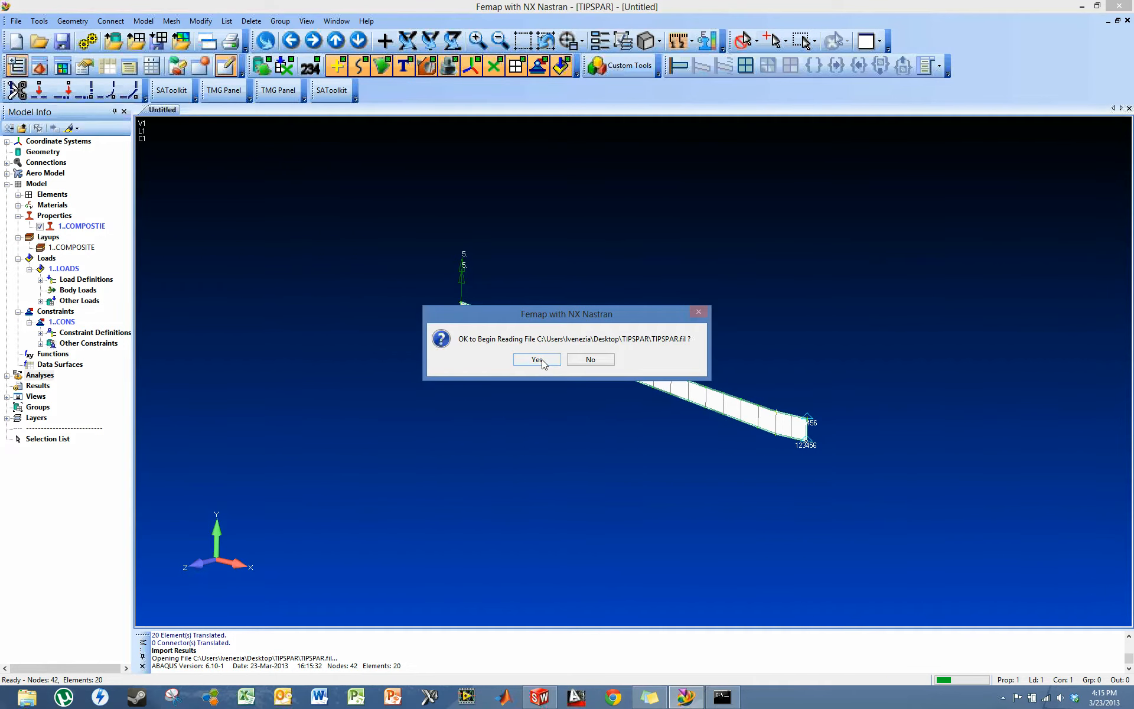
left_click(536, 360)
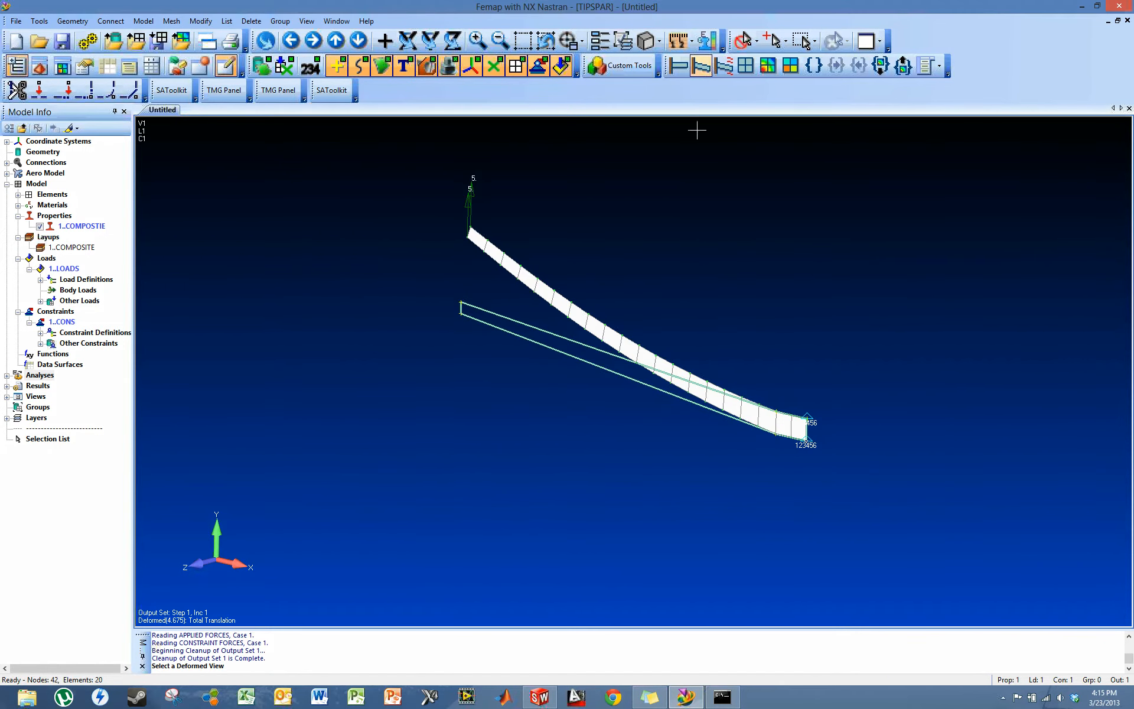
- Display the deformed spar with a Plate Top VonMises Stress contour and inspect it from several angles
middle_click_drag(990, 451, 504, 449)
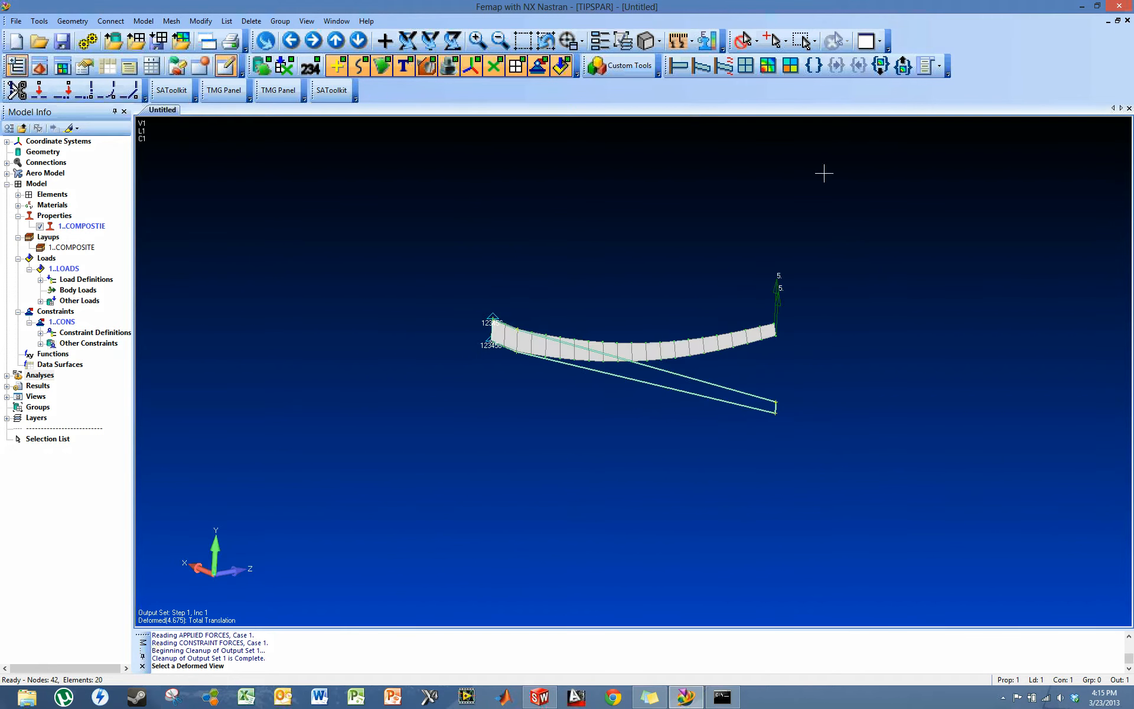
left_click(768, 67)
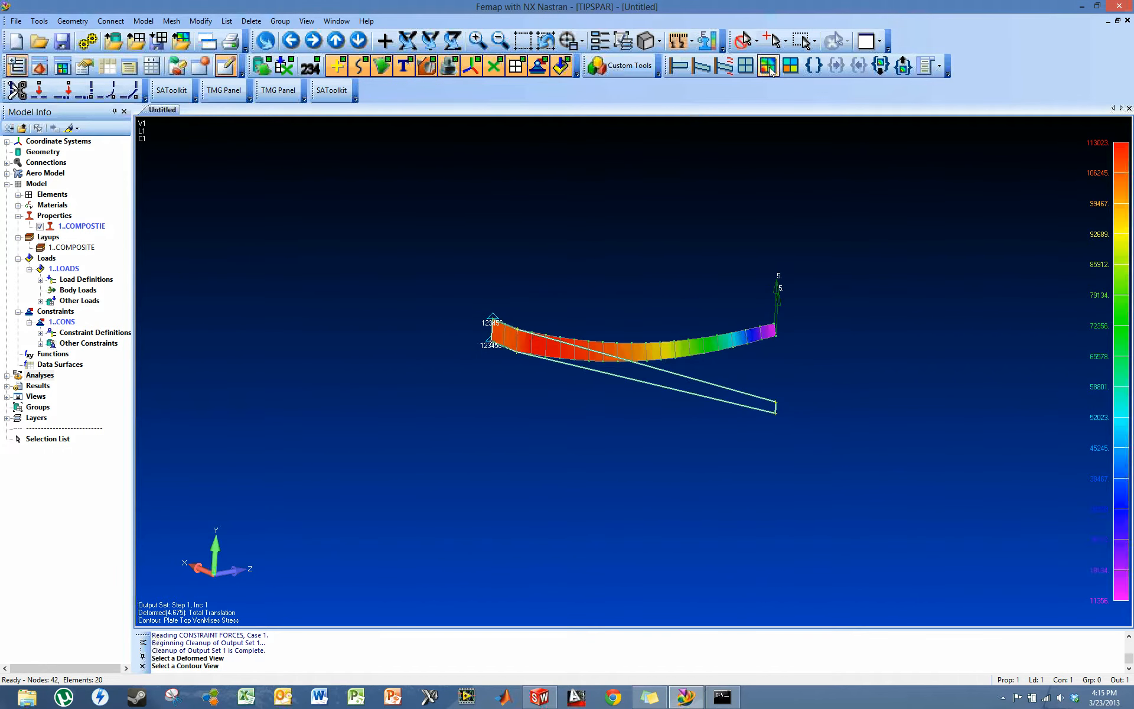
middle_click_drag(732, 260, 748, 313)
scroll(748, 313, "up", 3)
scroll(747, 313, "down", 1)
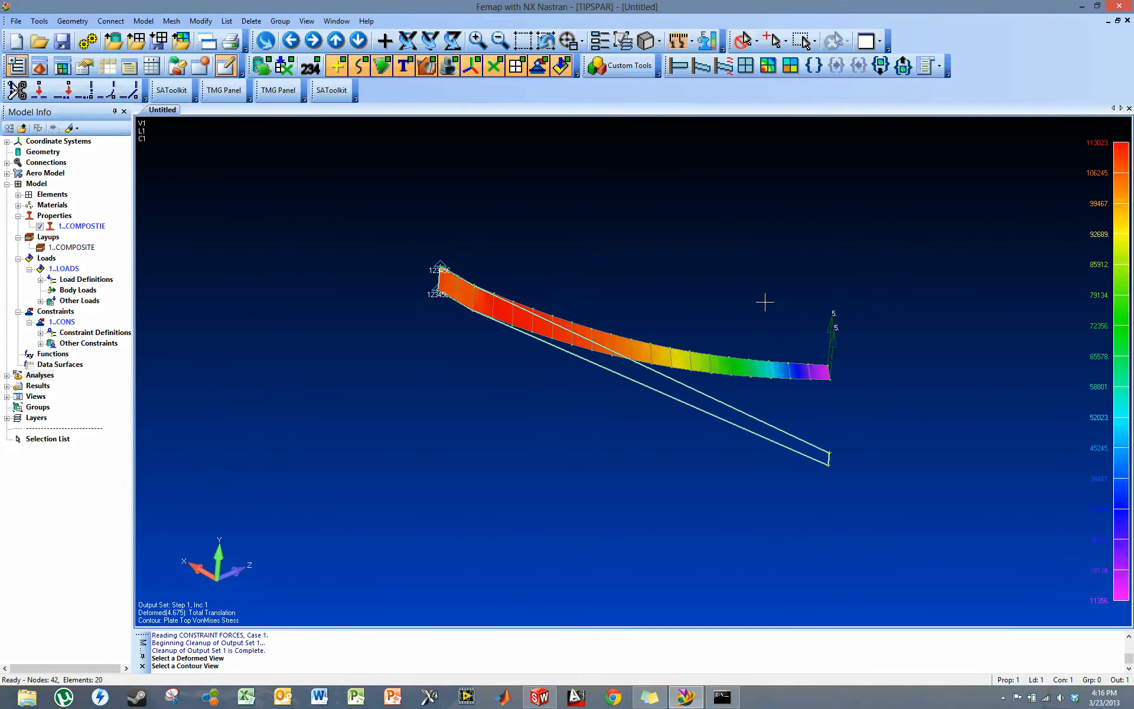
middle_click_drag(765, 301, 758, 276)
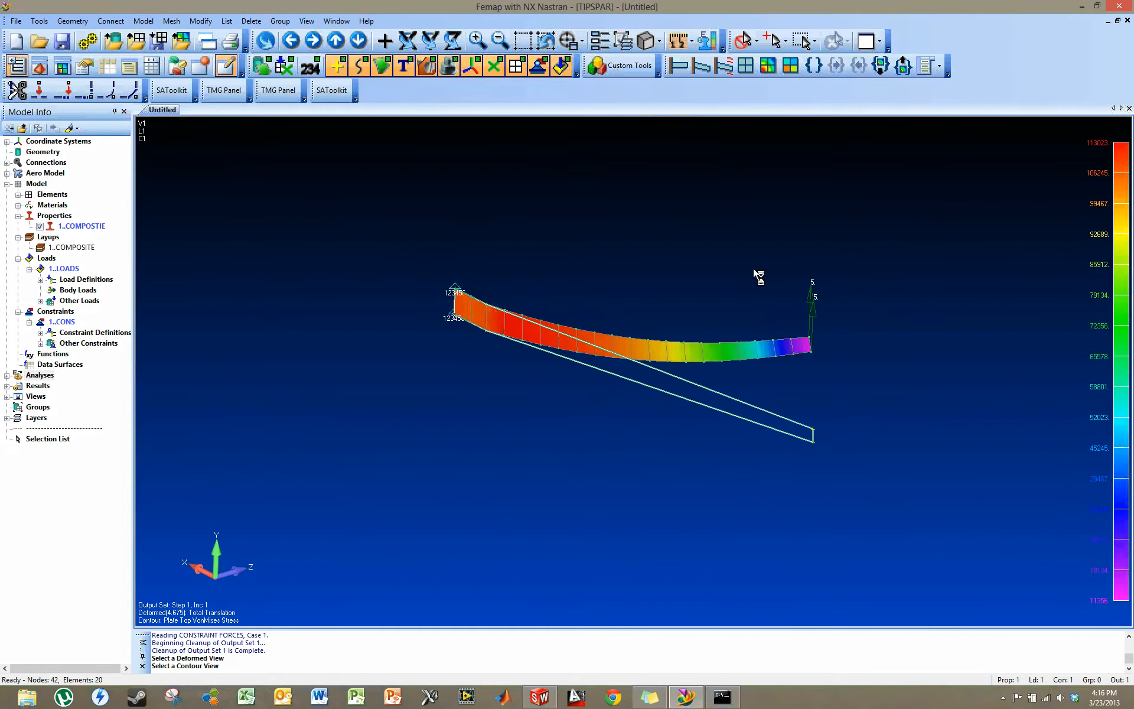
- Switch the spar's deformed plot to actual deformation
left_click(940, 66)
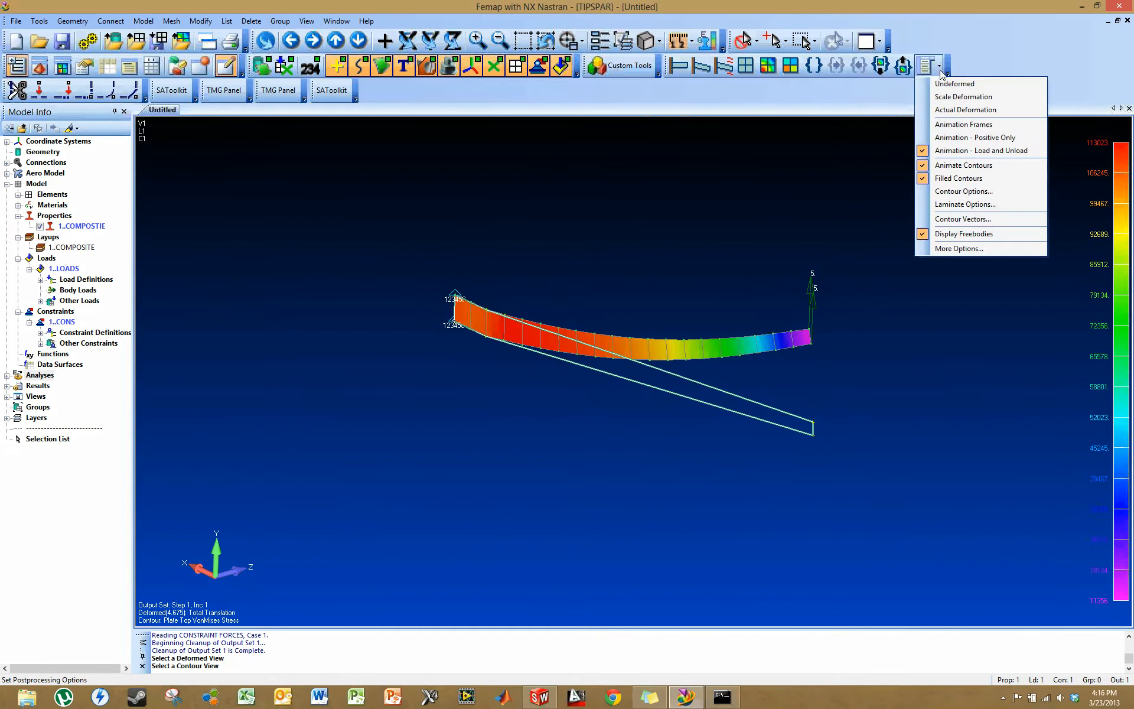
left_click(950, 110)
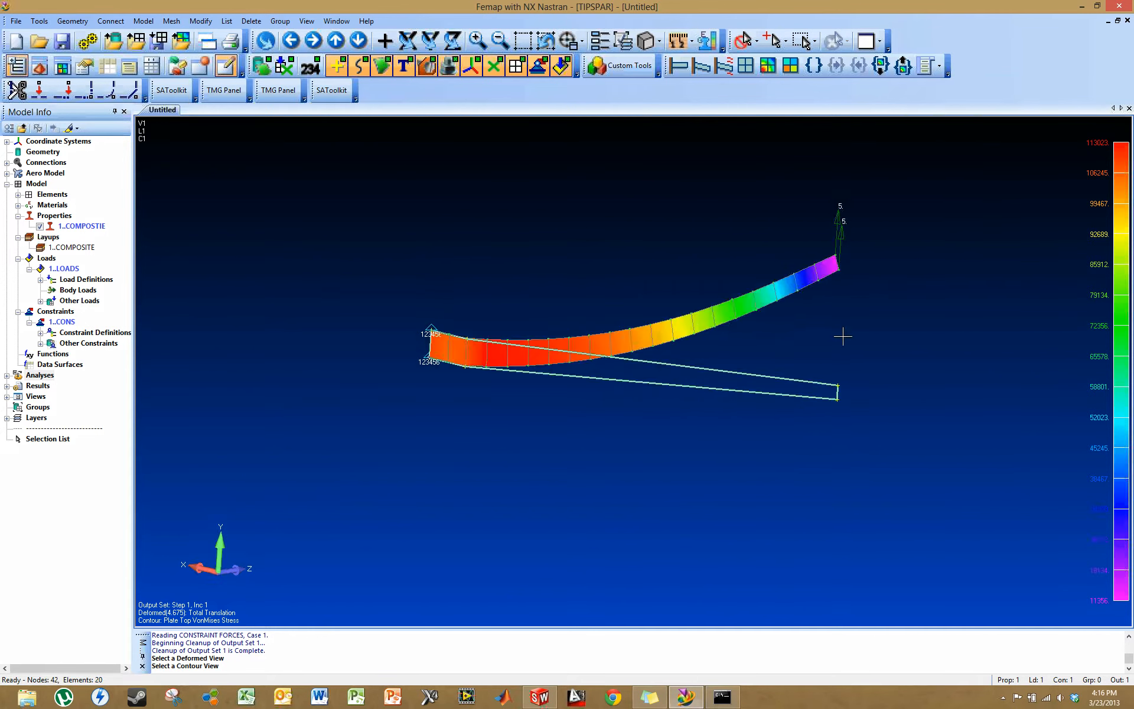
left_click(940, 66)
left_click(982, 54)
middle_click_drag(796, 331, 719, 175)
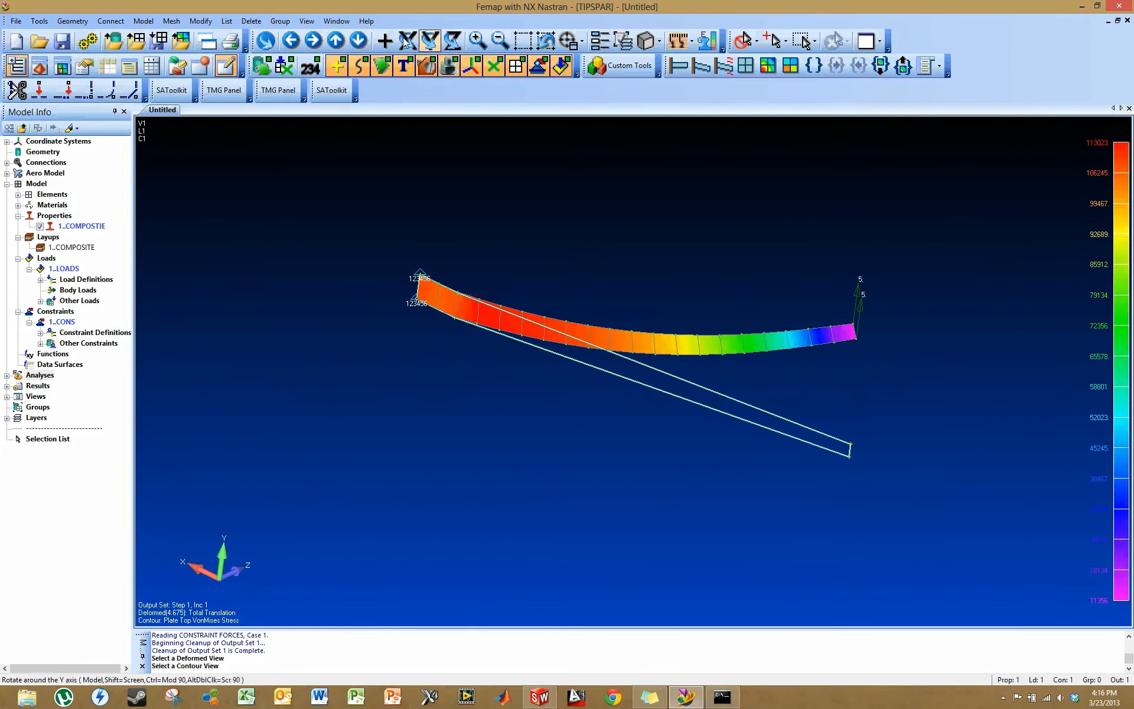
- Set the view's element orientation/shape option to Show Cross Section and inspect the spar's thickness
left_click(309, 26)
left_click(346, 97)
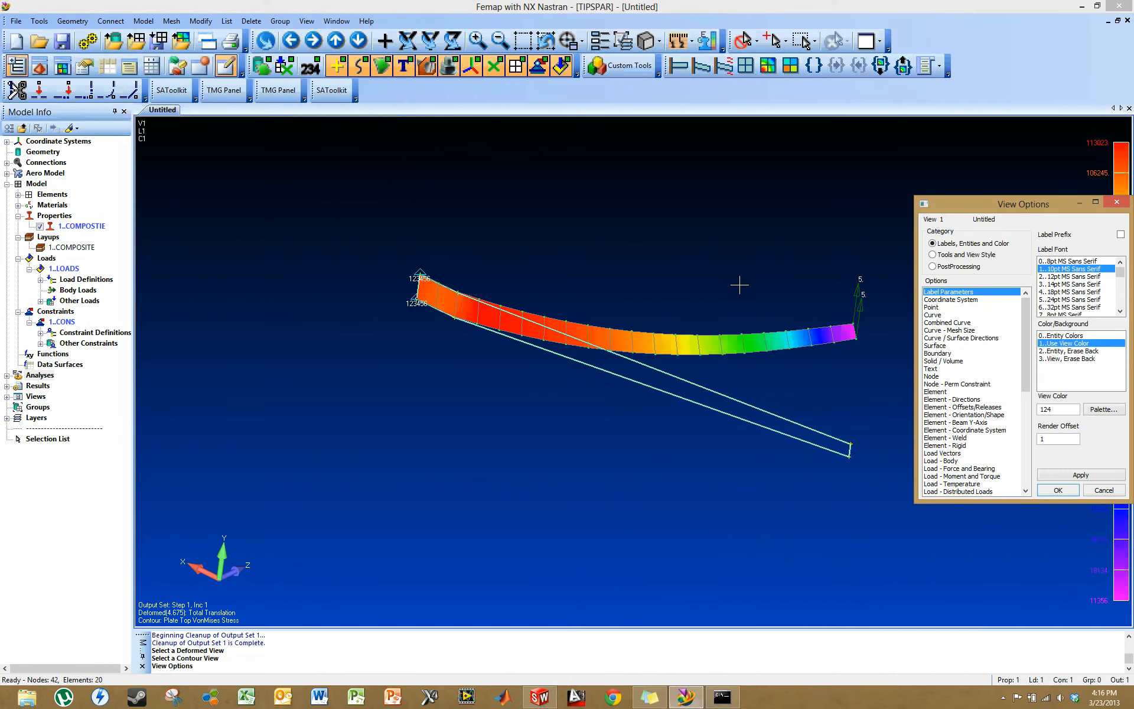
left_click(974, 416)
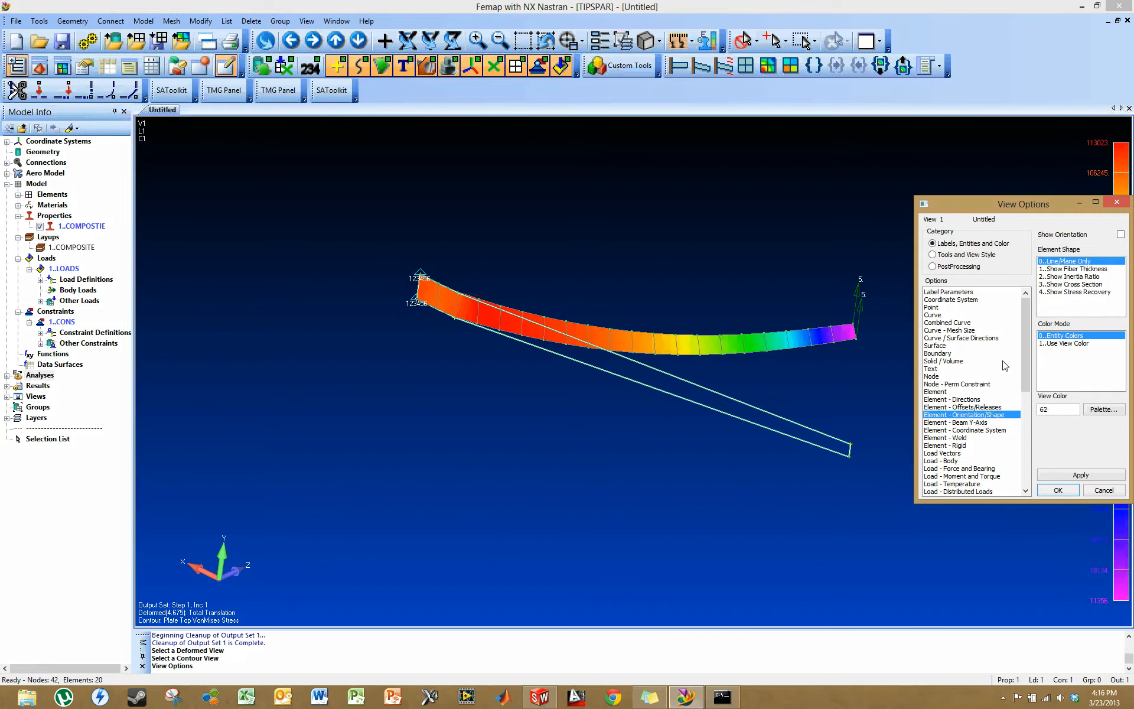
left_click(1063, 284)
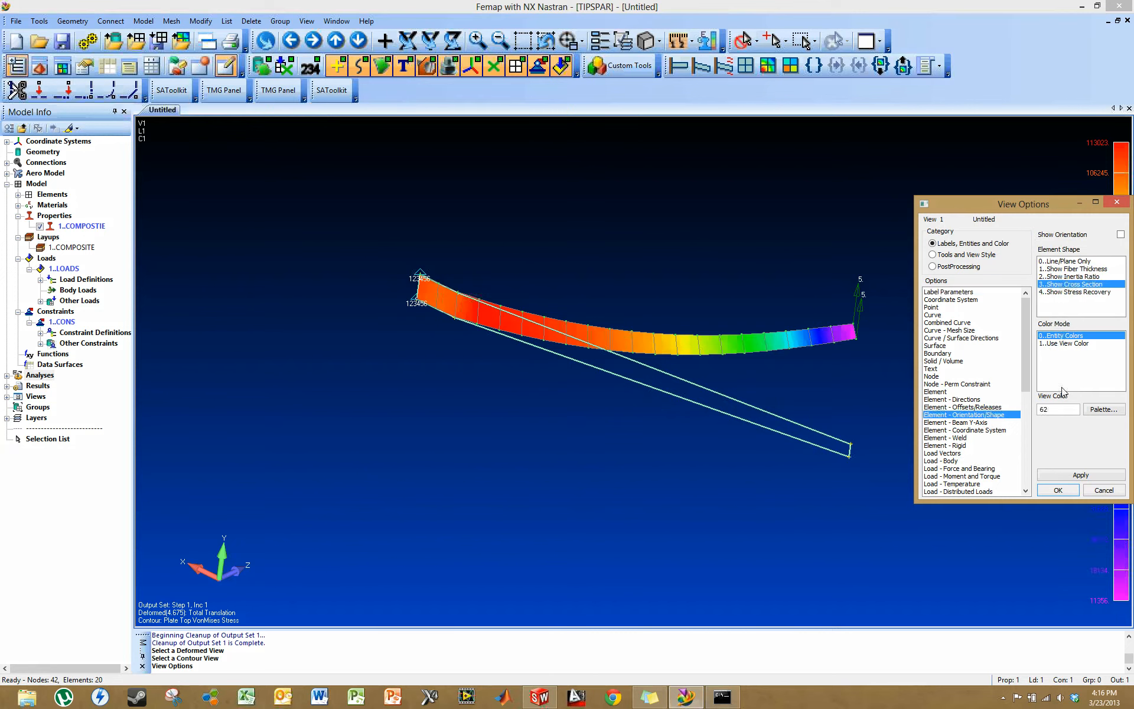
left_click(1080, 466)
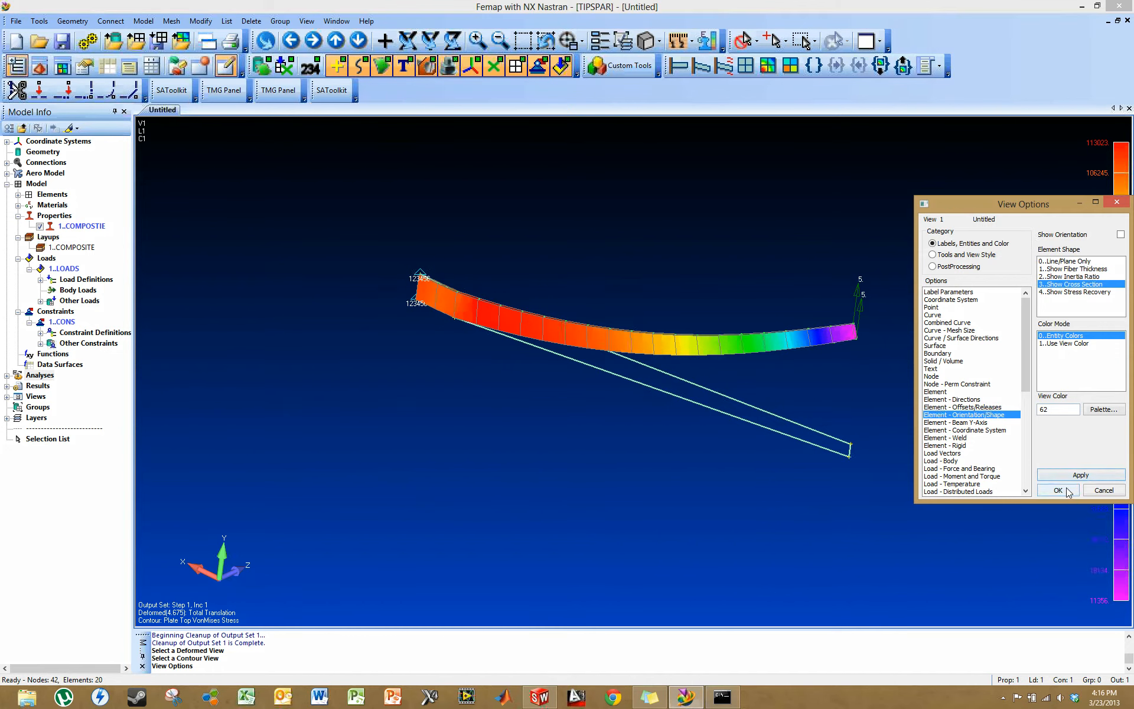
left_click(1067, 488)
middle_click_drag(900, 349, 842, 403)
scroll(866, 473, "down", 5)
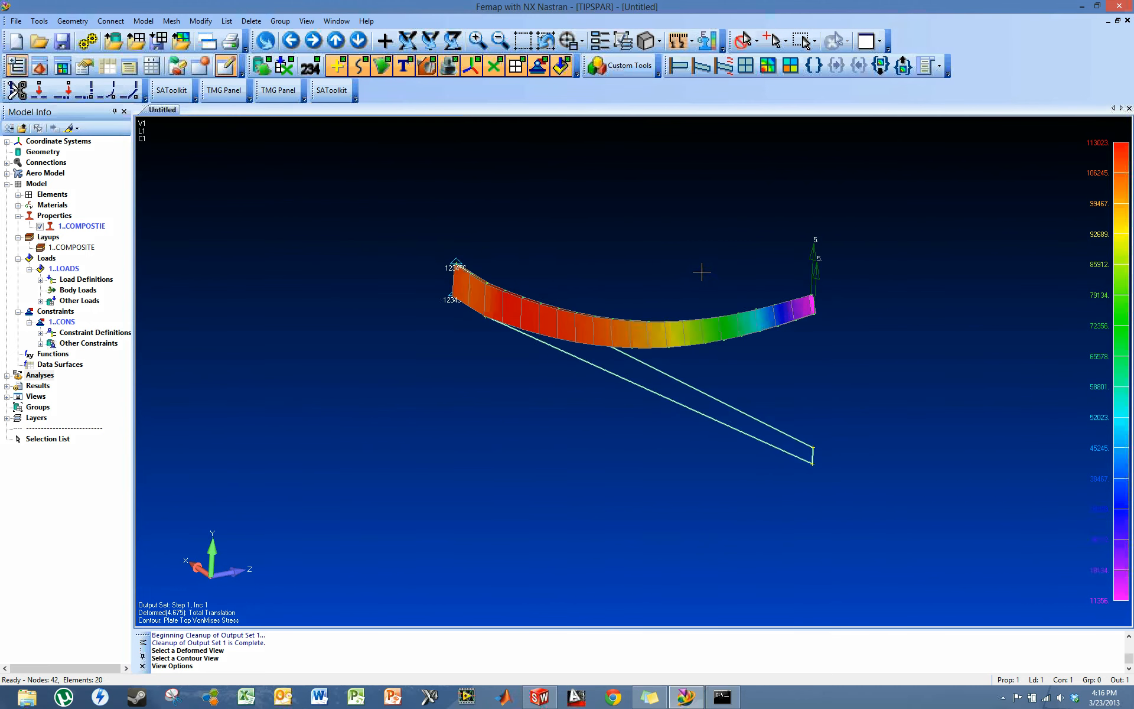